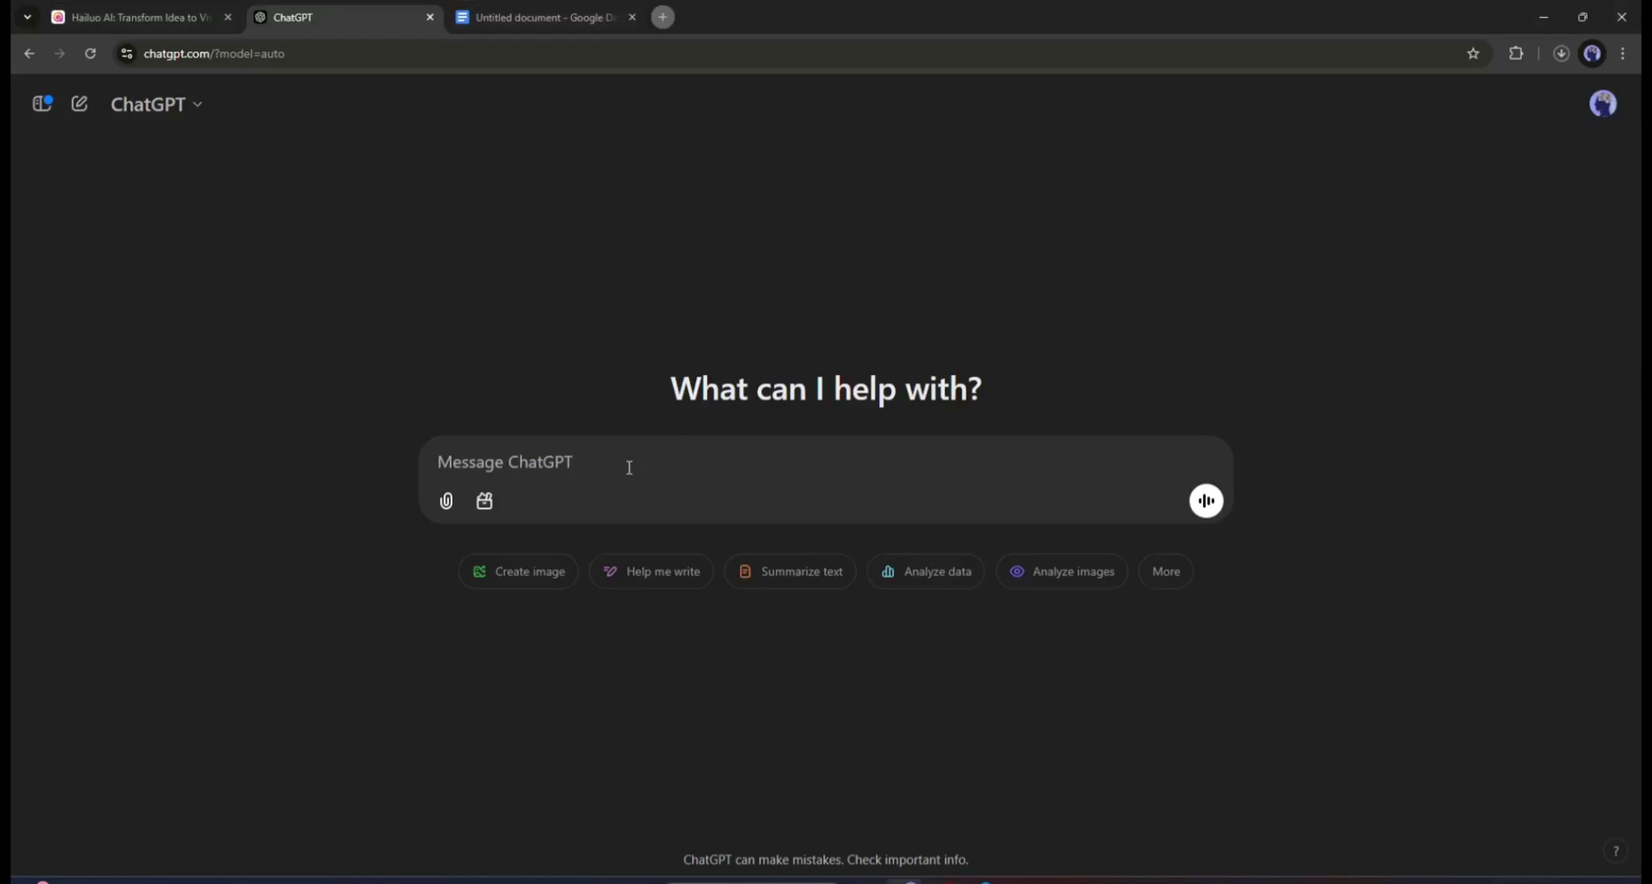
- Ask ChatGPT to 'Write a Trailer script for an action movie'
{"action": "type", "text": "Write a "}
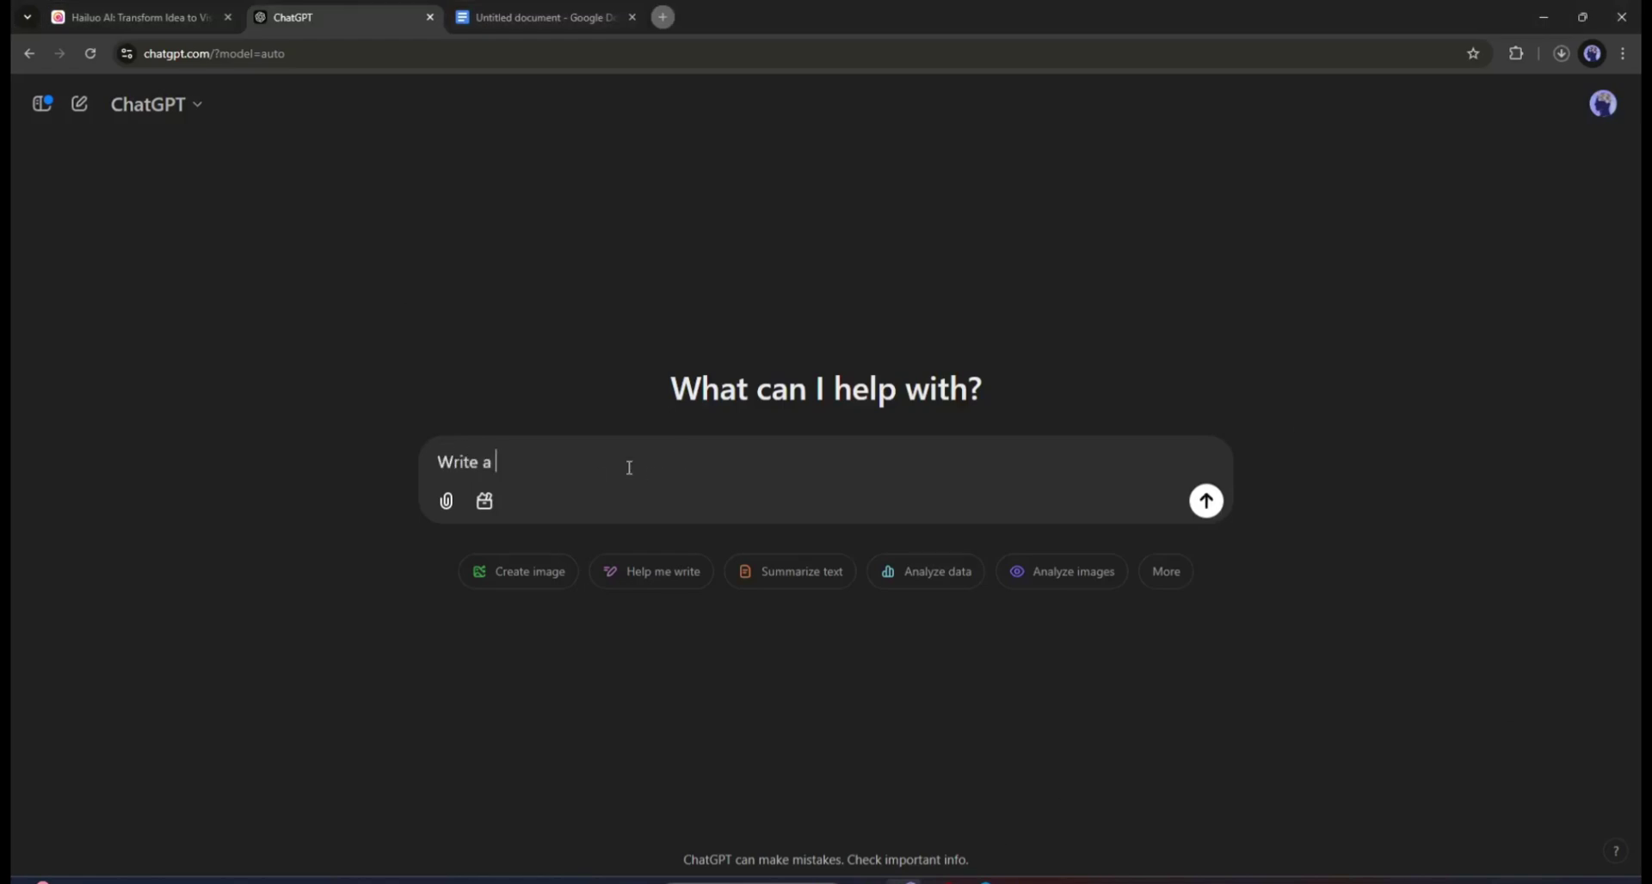
{"action": "type", "text": "Trailer script for an action moive "}
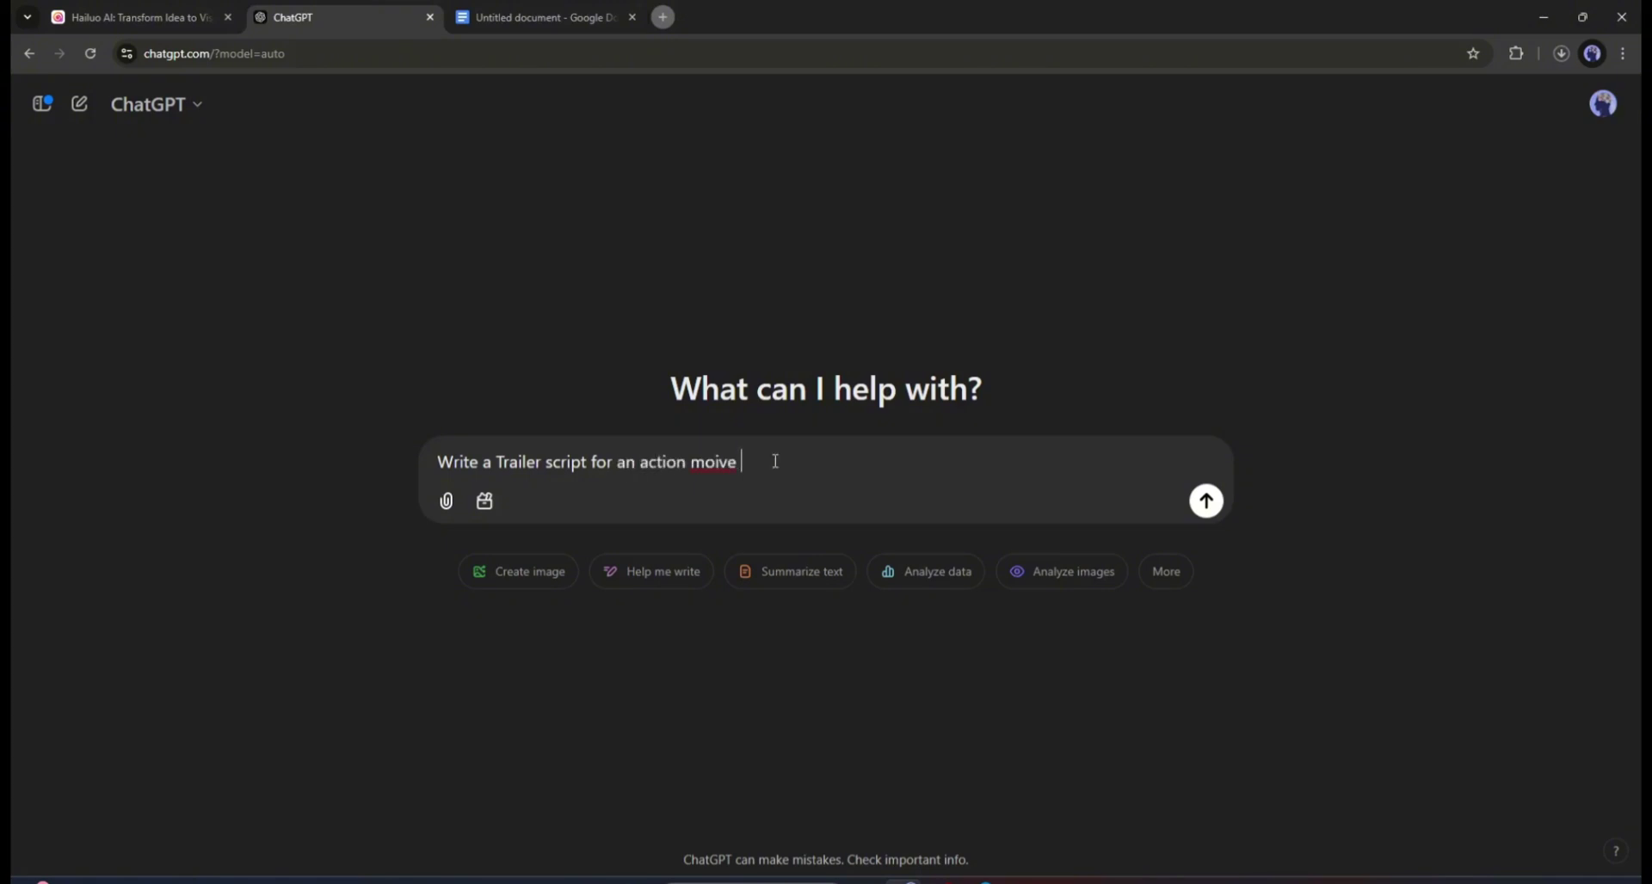
{"action": "key", "text": "BackSpace"}
{"action": "key", "text": "BackSpace"}
{"action": "key", "text": "BackSpace"}
{"action": "key", "text": "BackSpace"}
{"action": "type", "text": "vie featuring "}
{"action": "type", "text": "a superhero saves"}
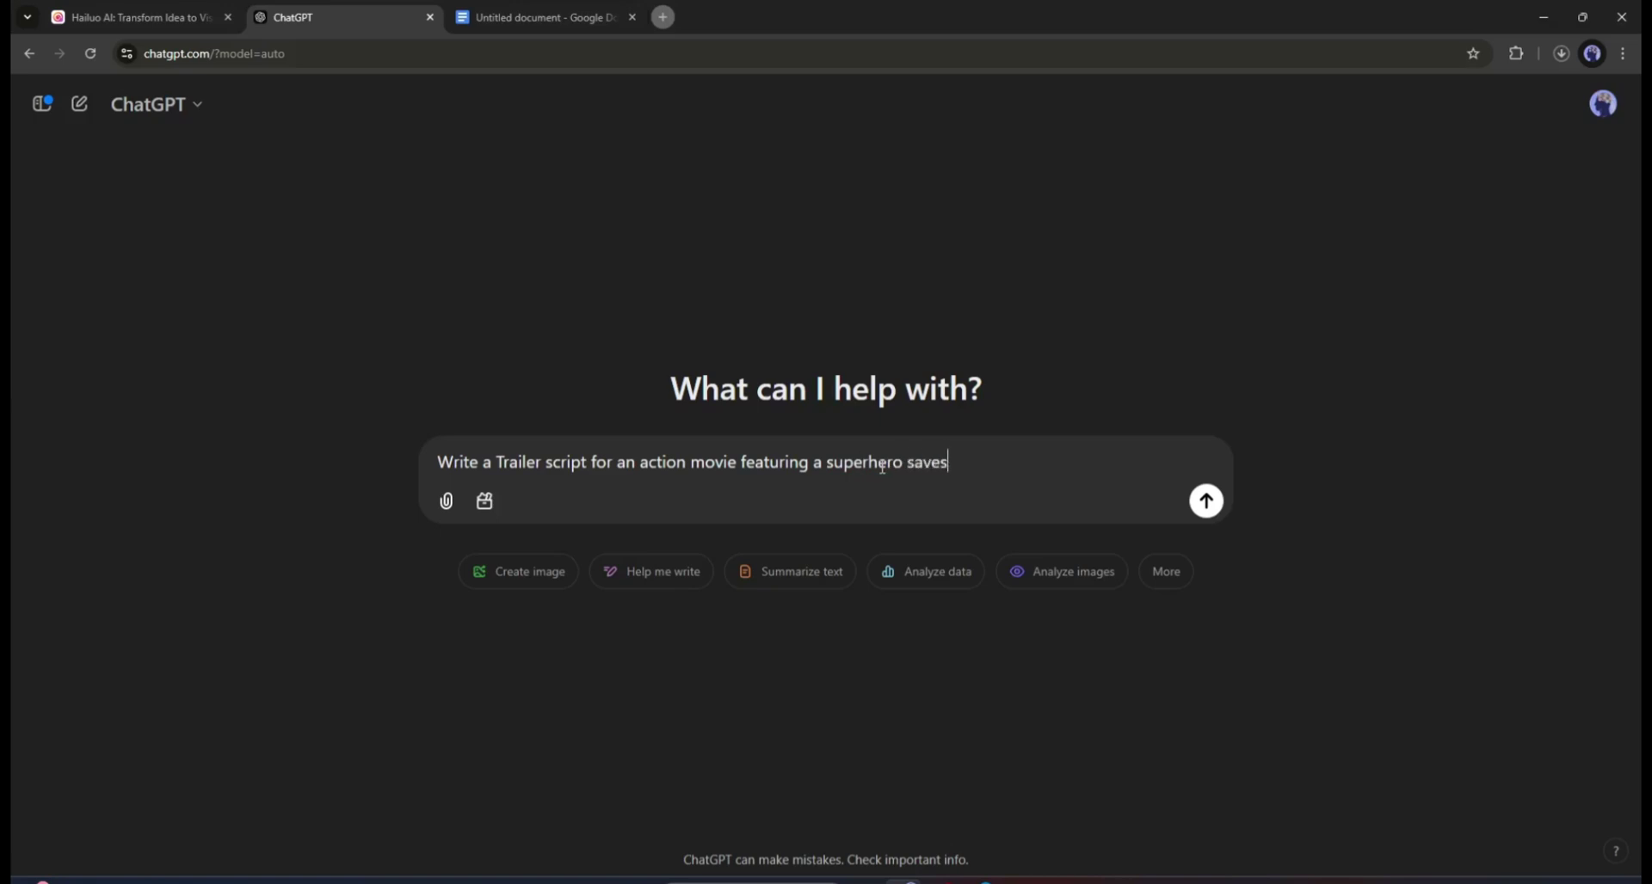
{"action": "type", "text": " the world from alien"}
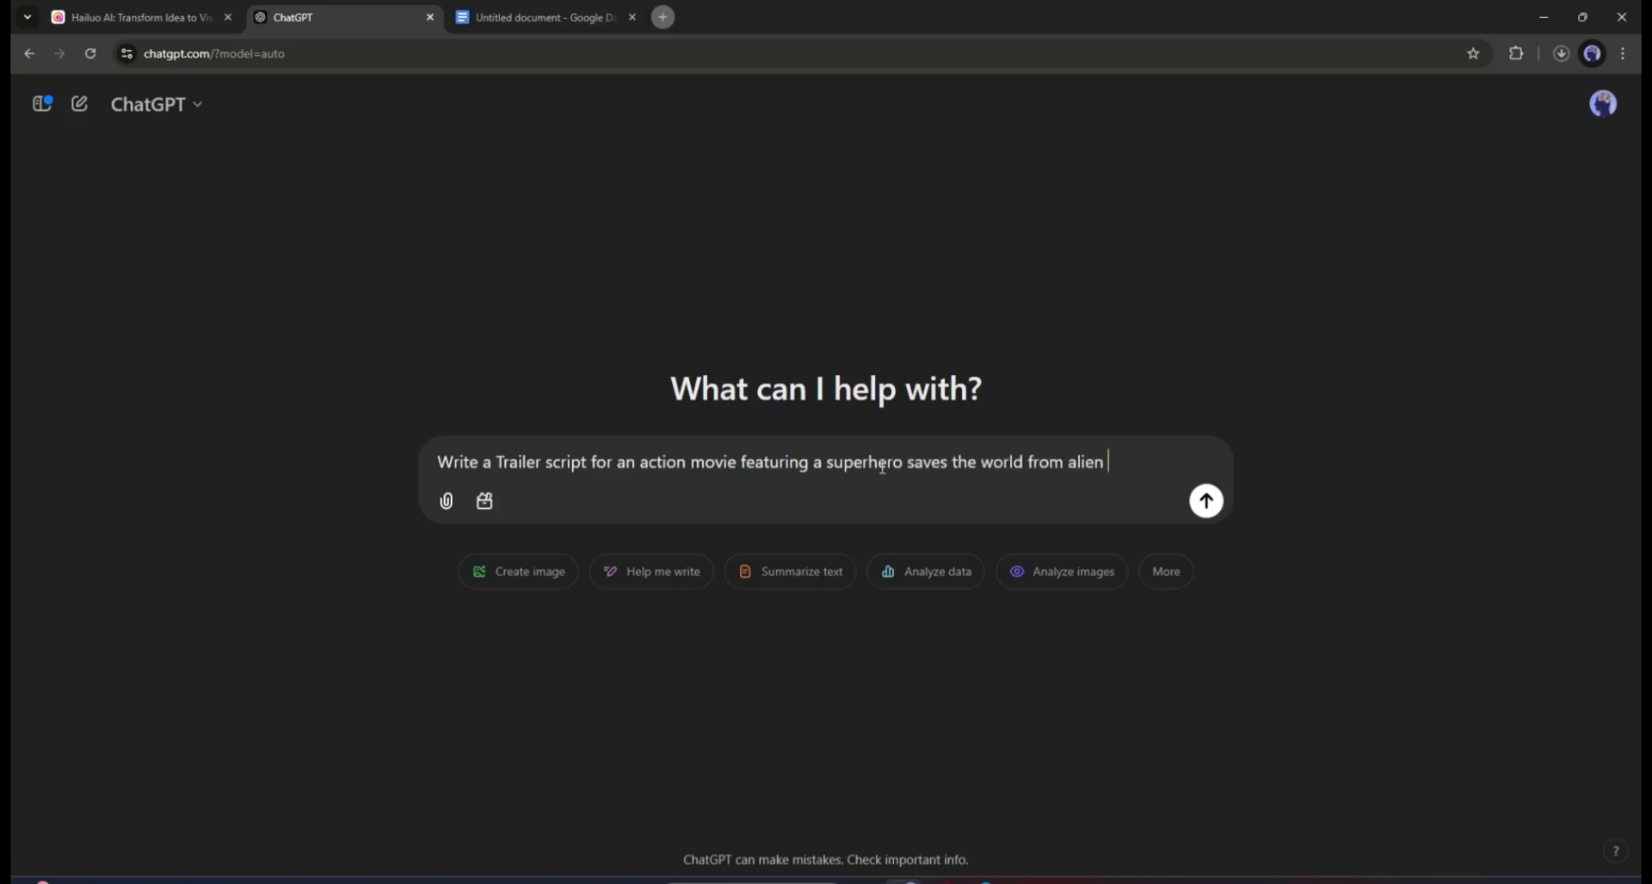
{"action": "left_click_drag", "start_coordinate": [738, 460], "coordinate": [1114, 464]}
{"action": "key", "text": "BackSpace"}
{"action": "key", "text": "Return"}
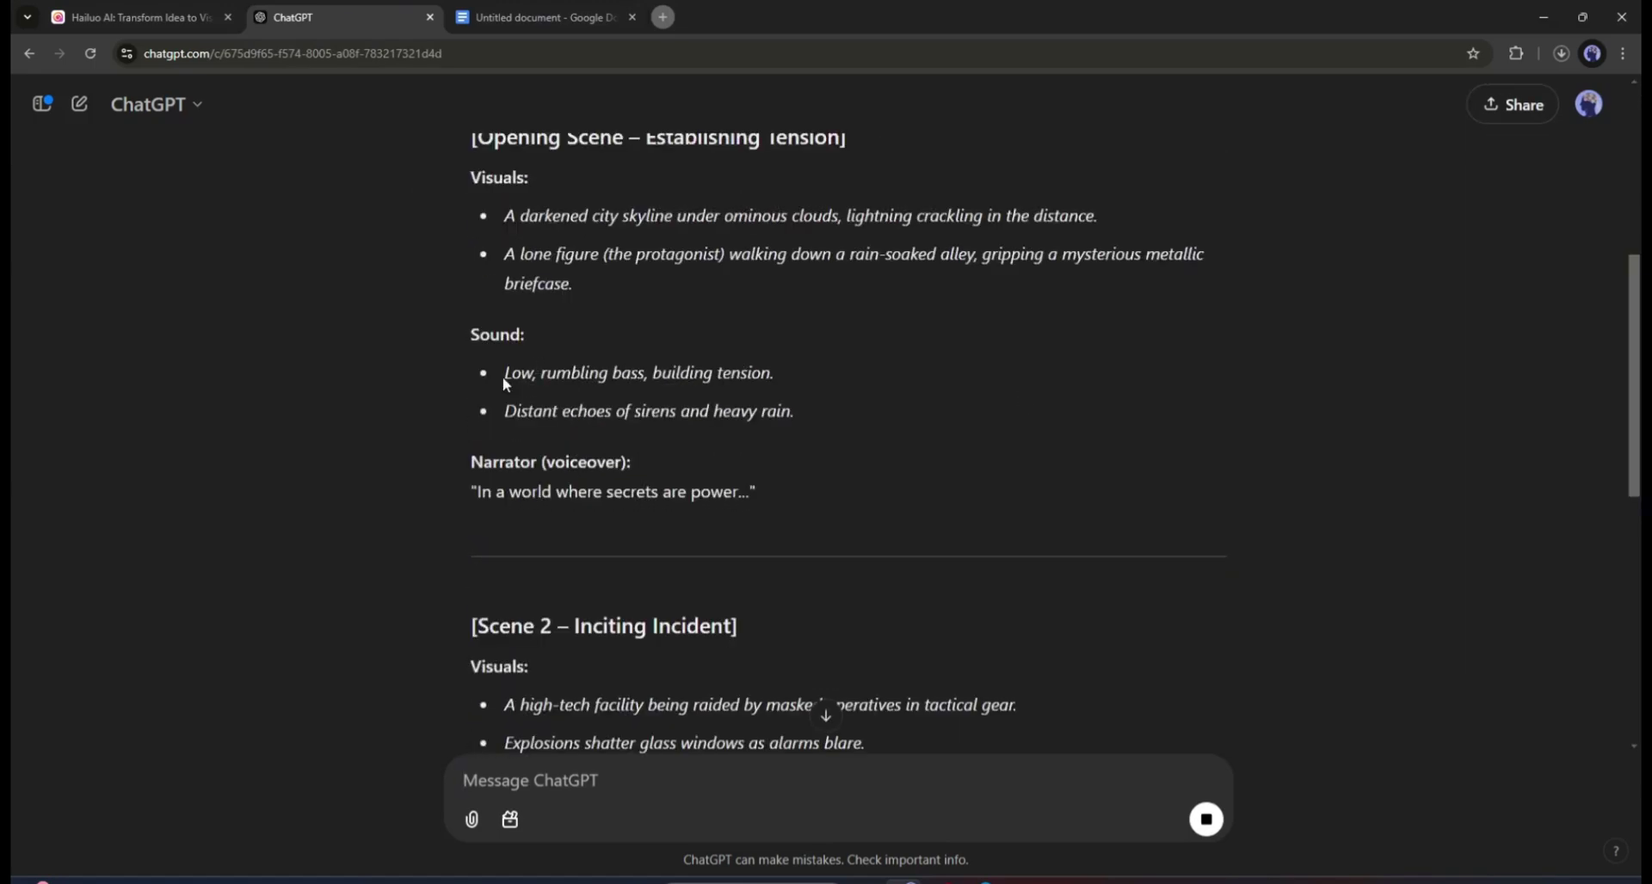
- Read through the generated 'Shadow Ops: Rise of the Vanguard' trailer script
{"action": "scroll", "coordinate": [750, 609], "scroll_direction": "down", "scroll_amount": 15}
{"action": "scroll", "coordinate": [873, 619], "scroll_direction": "up", "scroll_amount": 10}
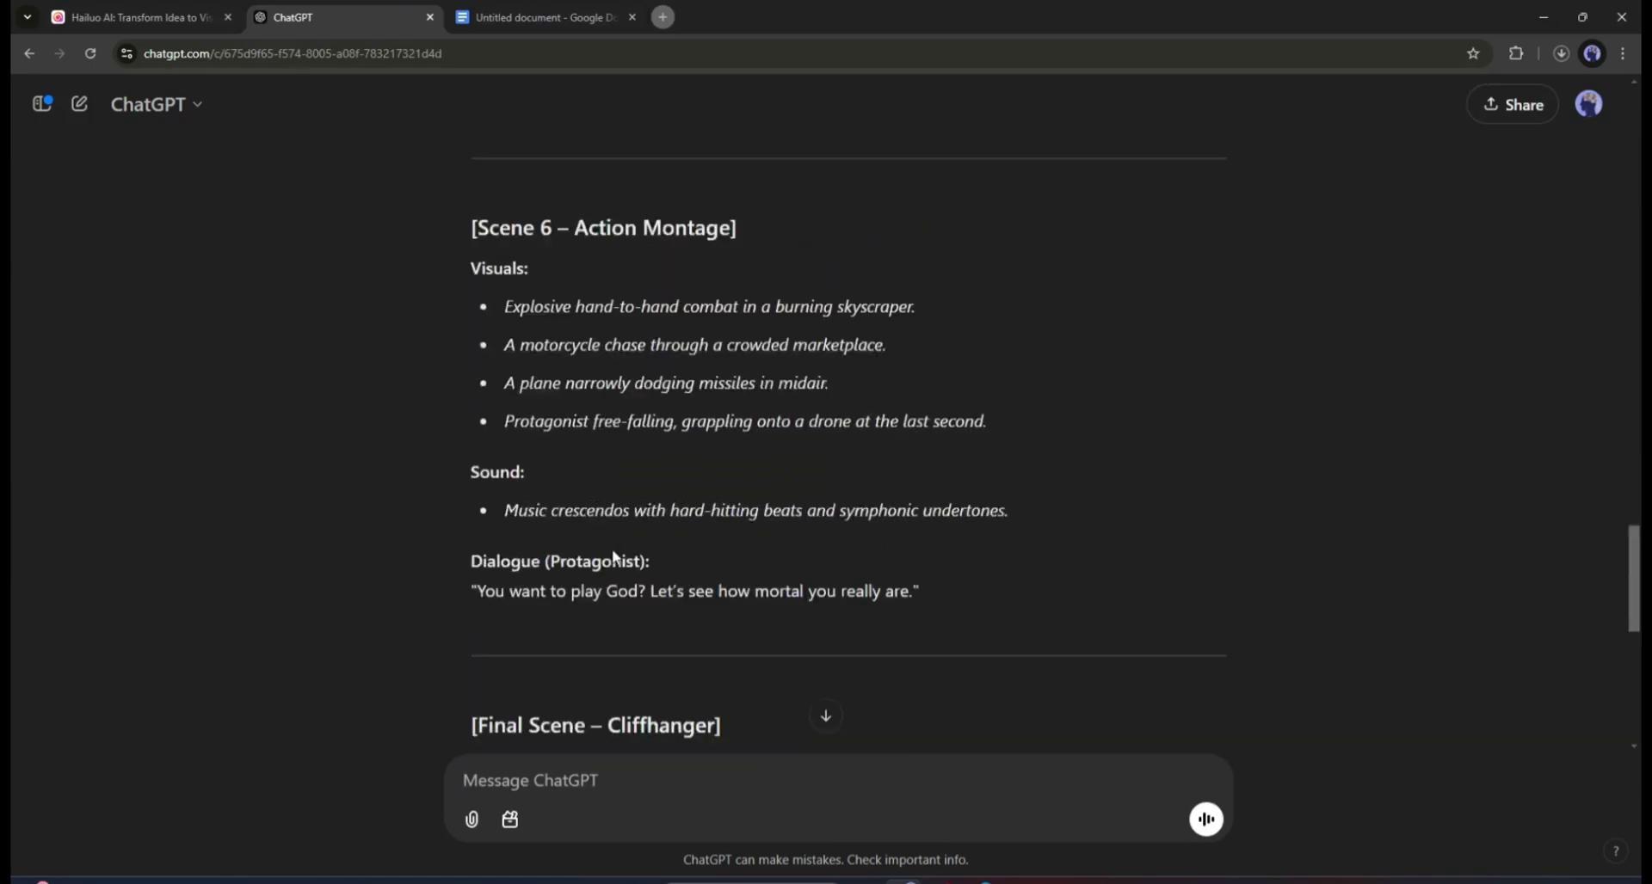
{"action": "scroll", "coordinate": [774, 585], "scroll_direction": "up", "scroll_amount": 10}
{"action": "scroll", "coordinate": [573, 468], "scroll_direction": "up", "scroll_amount": 5}
{"action": "scroll", "coordinate": [525, 449], "scroll_direction": "up", "scroll_amount": 5}
{"action": "scroll", "coordinate": [526, 448], "scroll_direction": "up", "scroll_amount": 4}
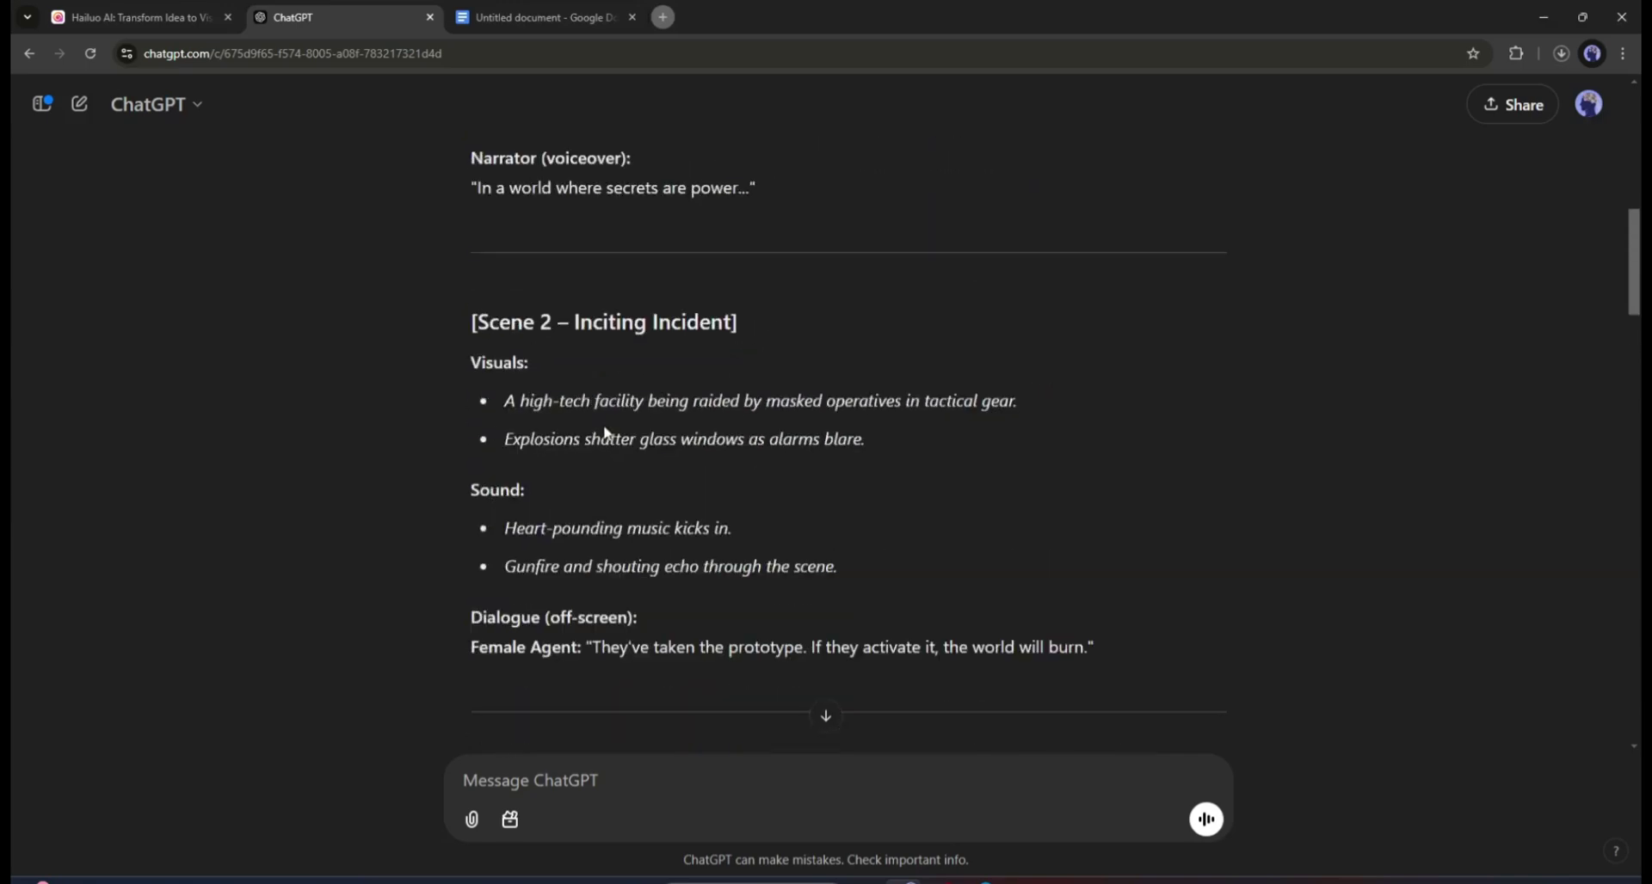
{"action": "scroll", "coordinate": [568, 503], "scroll_direction": "up", "scroll_amount": 1}
{"action": "scroll", "coordinate": [568, 504], "scroll_direction": "up", "scroll_amount": 2}
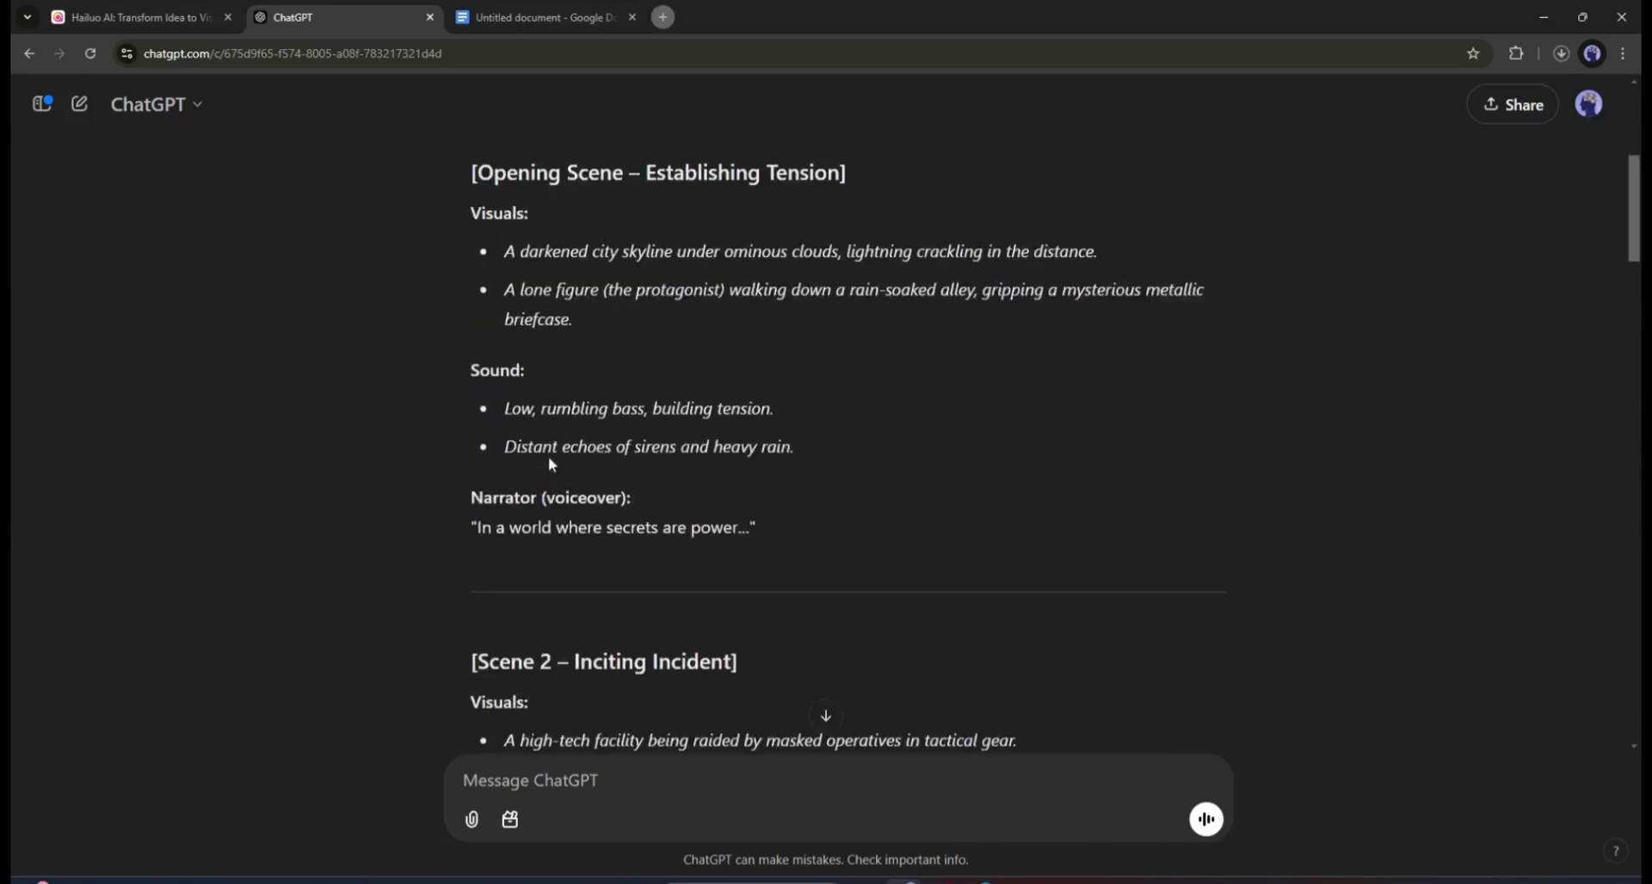
{"action": "scroll", "coordinate": [588, 520], "scroll_direction": "up", "scroll_amount": 3}
{"action": "scroll", "coordinate": [516, 521], "scroll_direction": "up", "scroll_amount": 3}
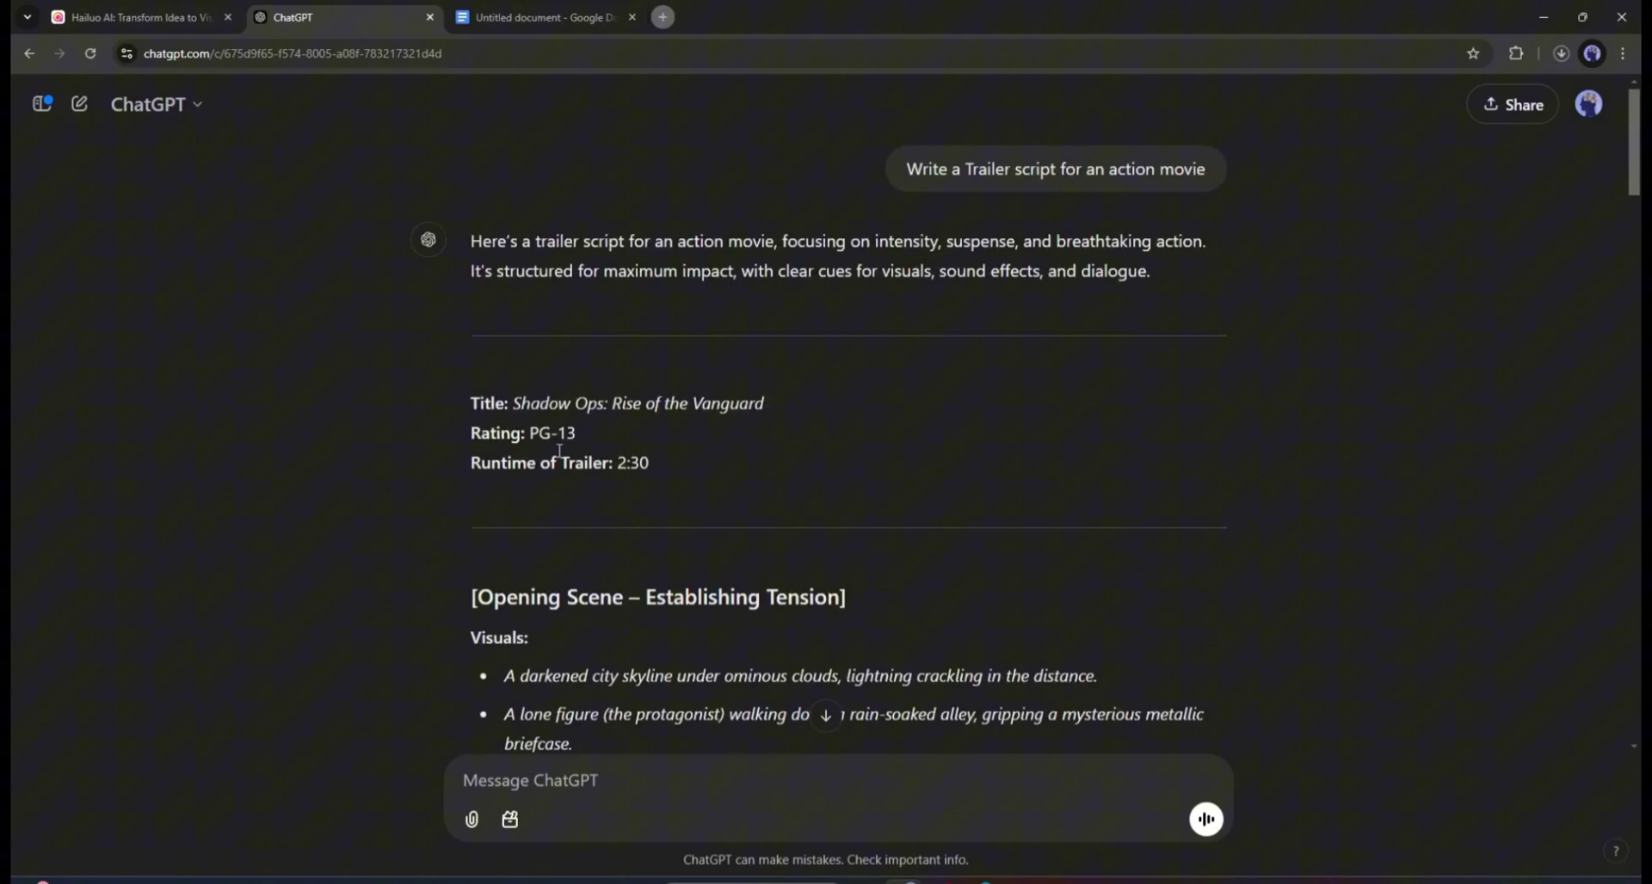
{"action": "scroll", "coordinate": [688, 623], "scroll_direction": "down", "scroll_amount": 1}
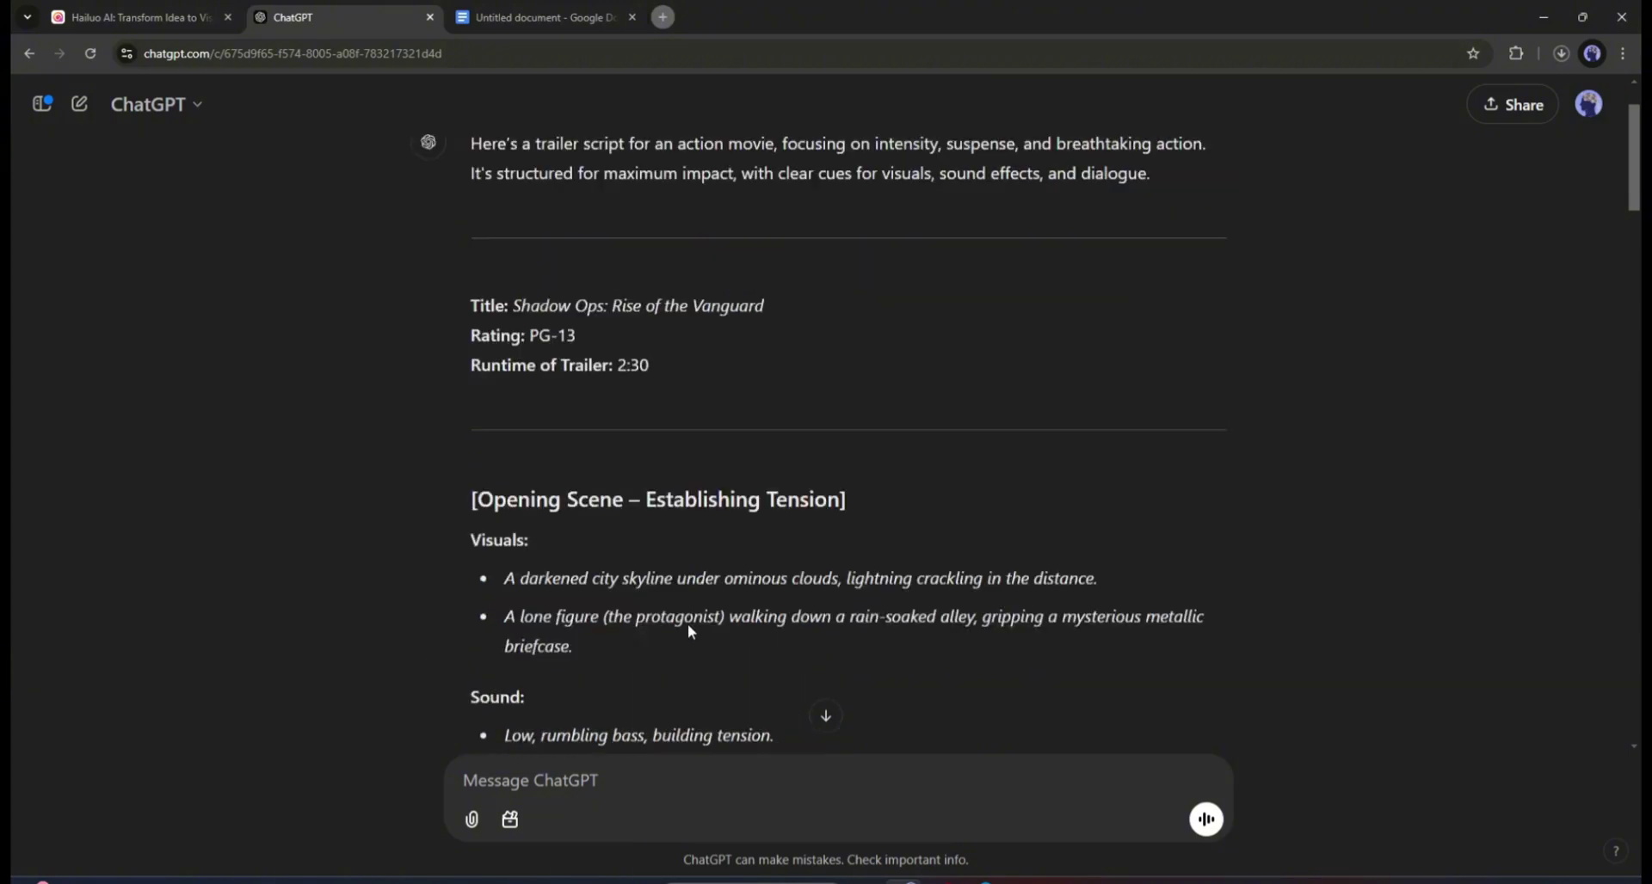
{"action": "scroll", "coordinate": [688, 623], "scroll_direction": "down", "scroll_amount": 10}
{"action": "scroll", "coordinate": [689, 623], "scroll_direction": "down", "scroll_amount": 3}
{"action": "scroll", "coordinate": [688, 623], "scroll_direction": "down", "scroll_amount": 7}
{"action": "scroll", "coordinate": [688, 628], "scroll_direction": "down", "scroll_amount": 5}
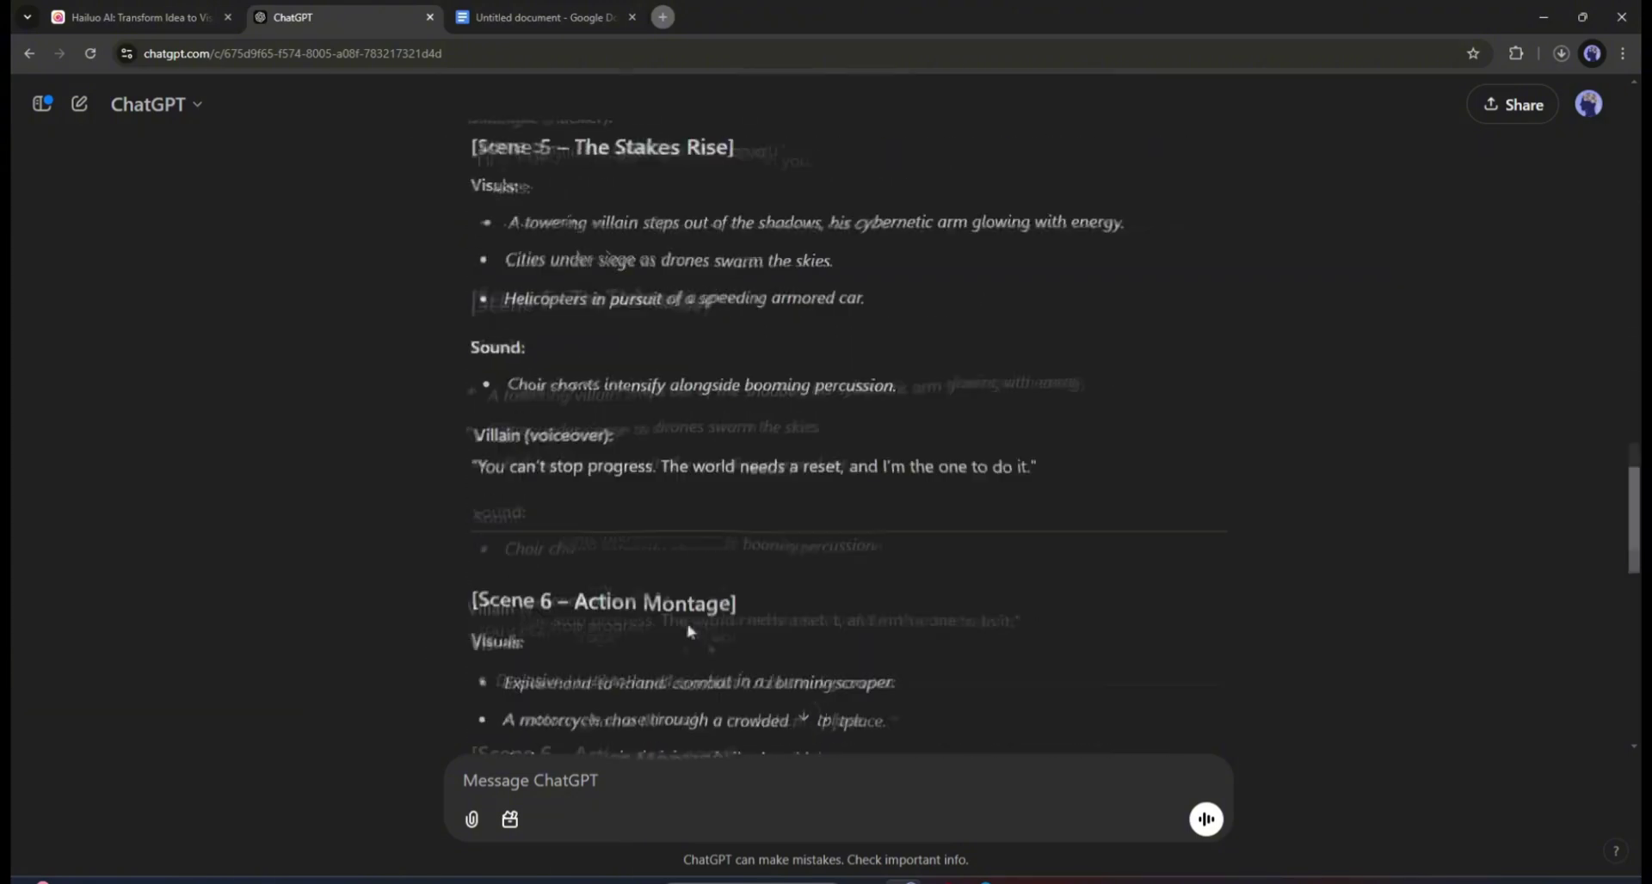
{"action": "scroll", "coordinate": [686, 626], "scroll_direction": "down", "scroll_amount": 2}
{"action": "scroll", "coordinate": [679, 626], "scroll_direction": "down", "scroll_amount": 5}
{"action": "scroll", "coordinate": [688, 641], "scroll_direction": "down", "scroll_amount": 2}
{"action": "scroll", "coordinate": [693, 653], "scroll_direction": "down", "scroll_amount": 3}
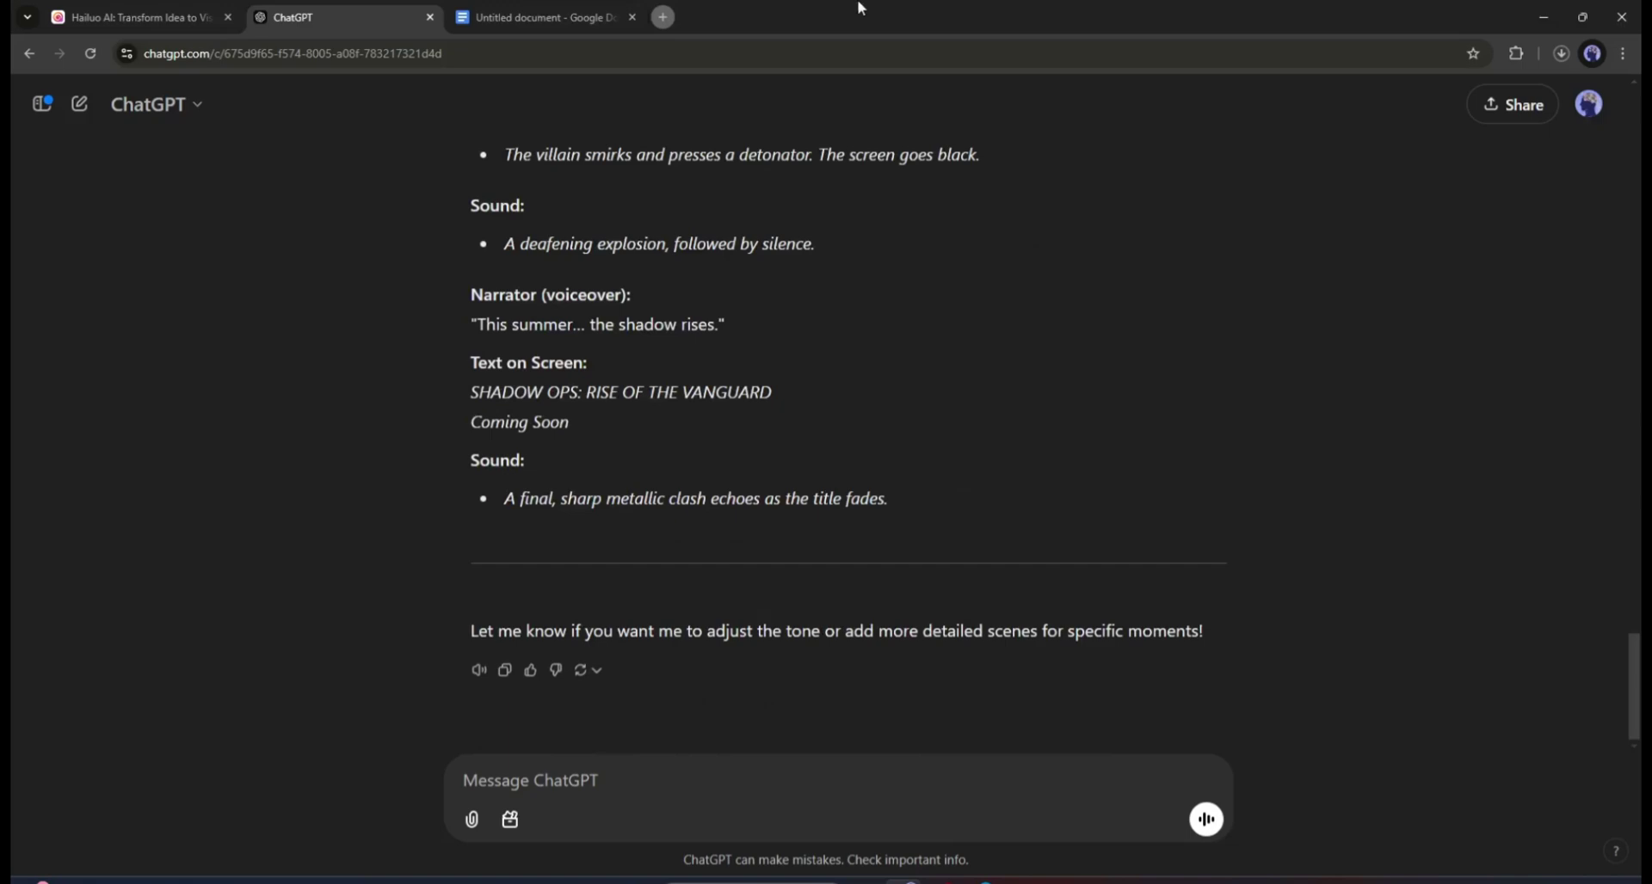
- Select all of the Minimax AI prompt-writing guide in the Google Doc
{"action": "left_click", "coordinate": [529, 11]}
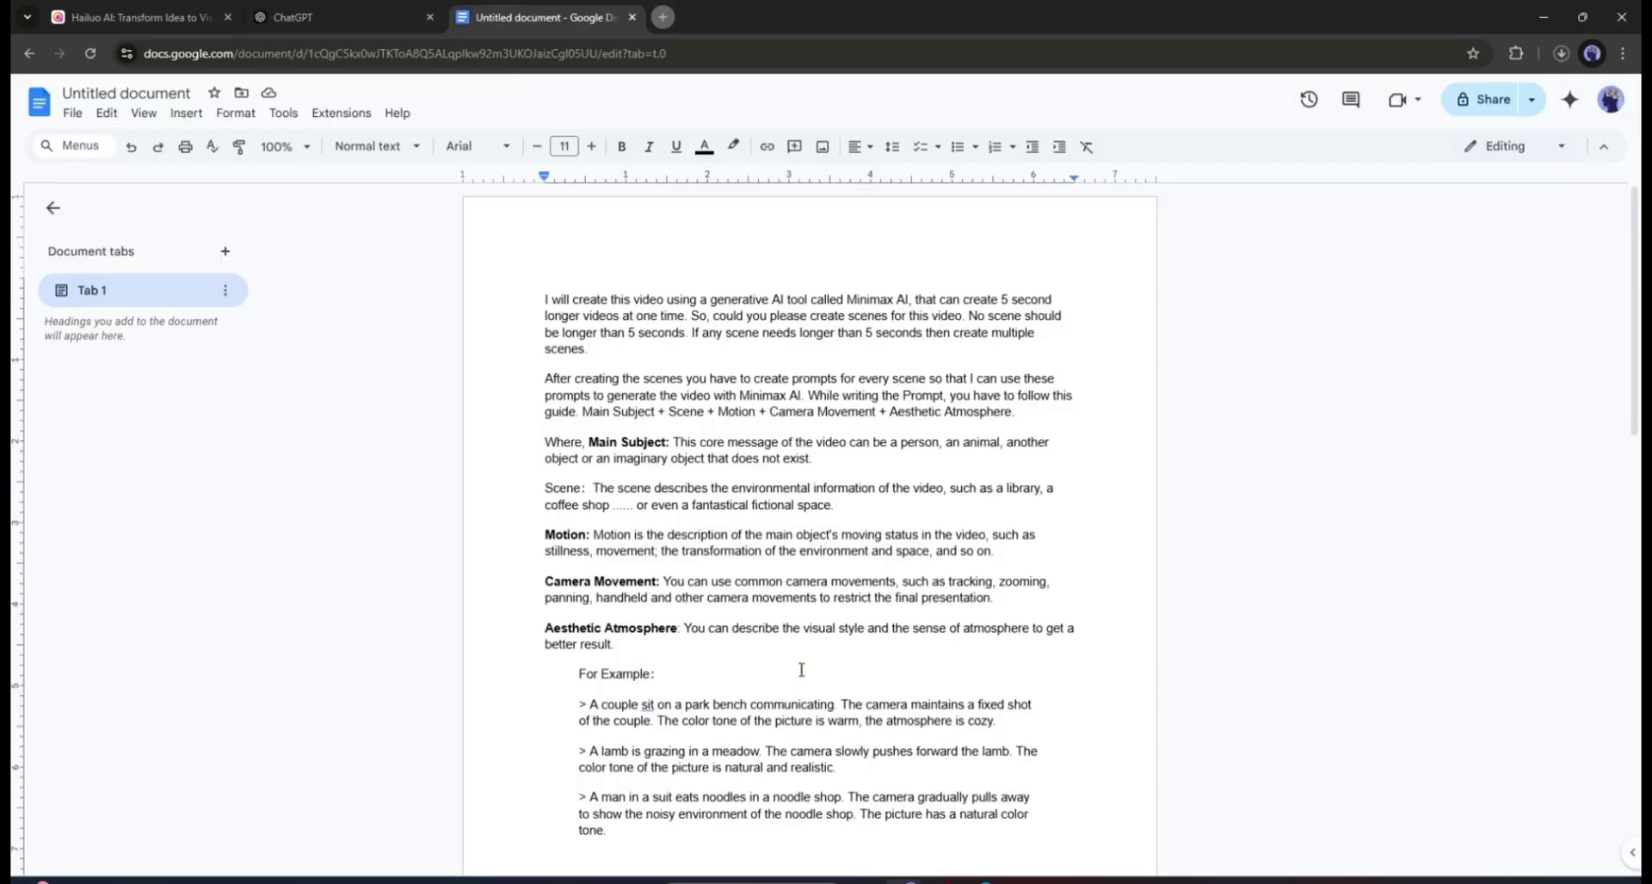
{"action": "scroll", "coordinate": [801, 669], "scroll_direction": "down", "scroll_amount": 10}
{"action": "scroll", "coordinate": [774, 666], "scroll_direction": "up", "scroll_amount": 5}
{"action": "scroll", "coordinate": [637, 660], "scroll_direction": "up", "scroll_amount": 5}
{"action": "key", "text": "ctrl+a"}
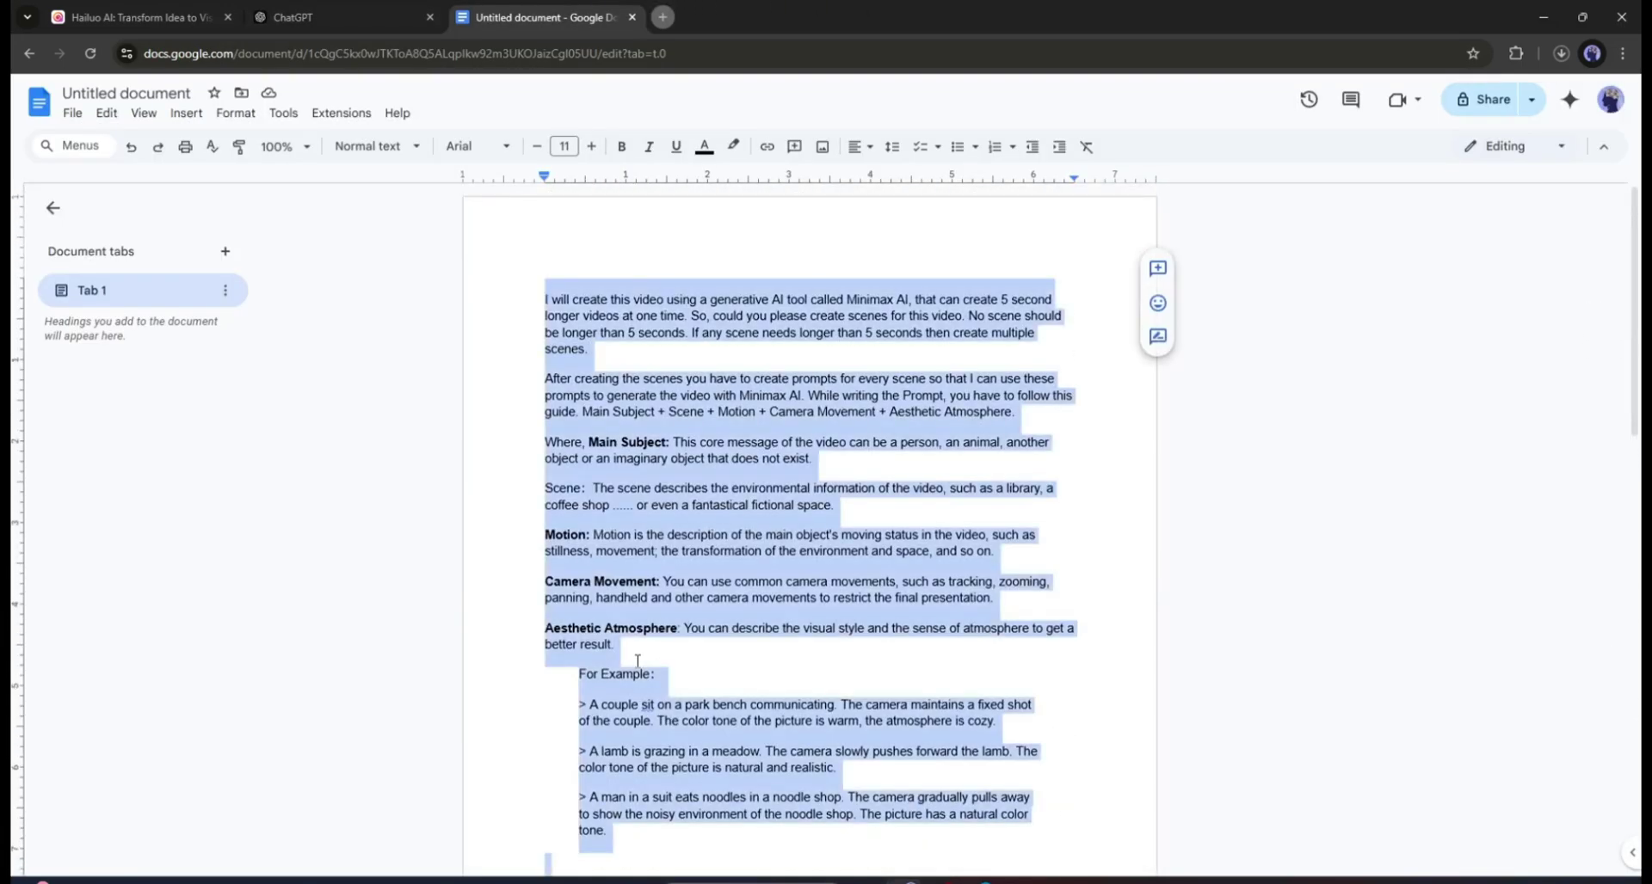
- Paste the guide into ChatGPT and send it to get short scene video prompts
{"action": "left_click", "coordinate": [411, 10]}
{"action": "left_click", "coordinate": [590, 767]}
{"action": "key", "text": "ctrl+v"}
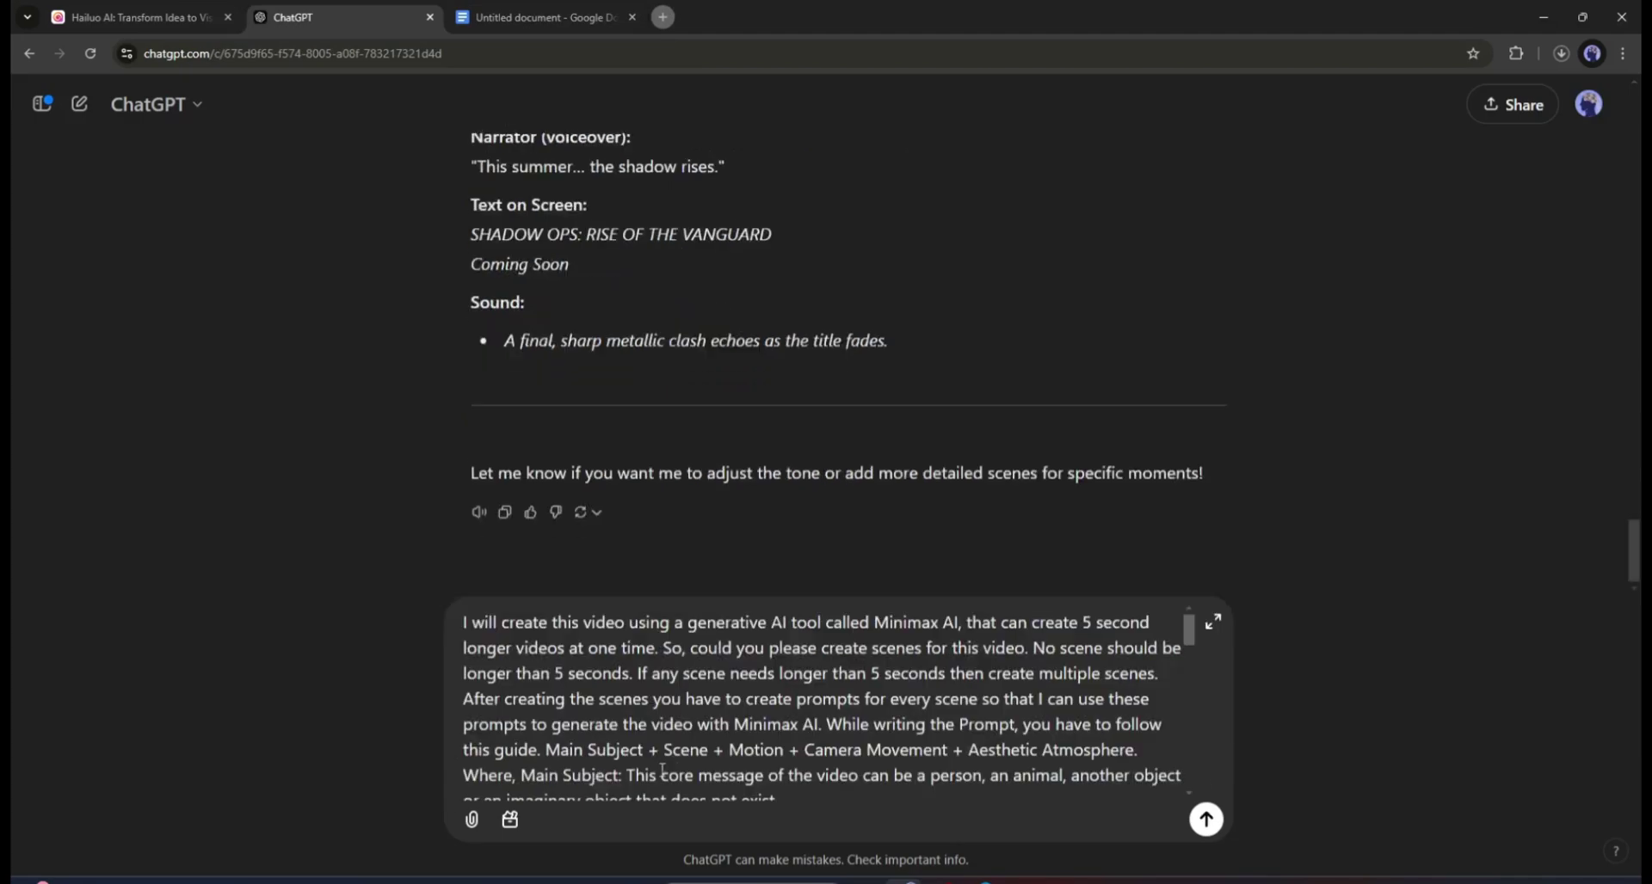
{"action": "scroll", "coordinate": [783, 641], "scroll_direction": "down", "scroll_amount": 3}
{"action": "scroll", "coordinate": [783, 643], "scroll_direction": "down", "scroll_amount": 2}
{"action": "scroll", "coordinate": [713, 701], "scroll_direction": "up", "scroll_amount": 2}
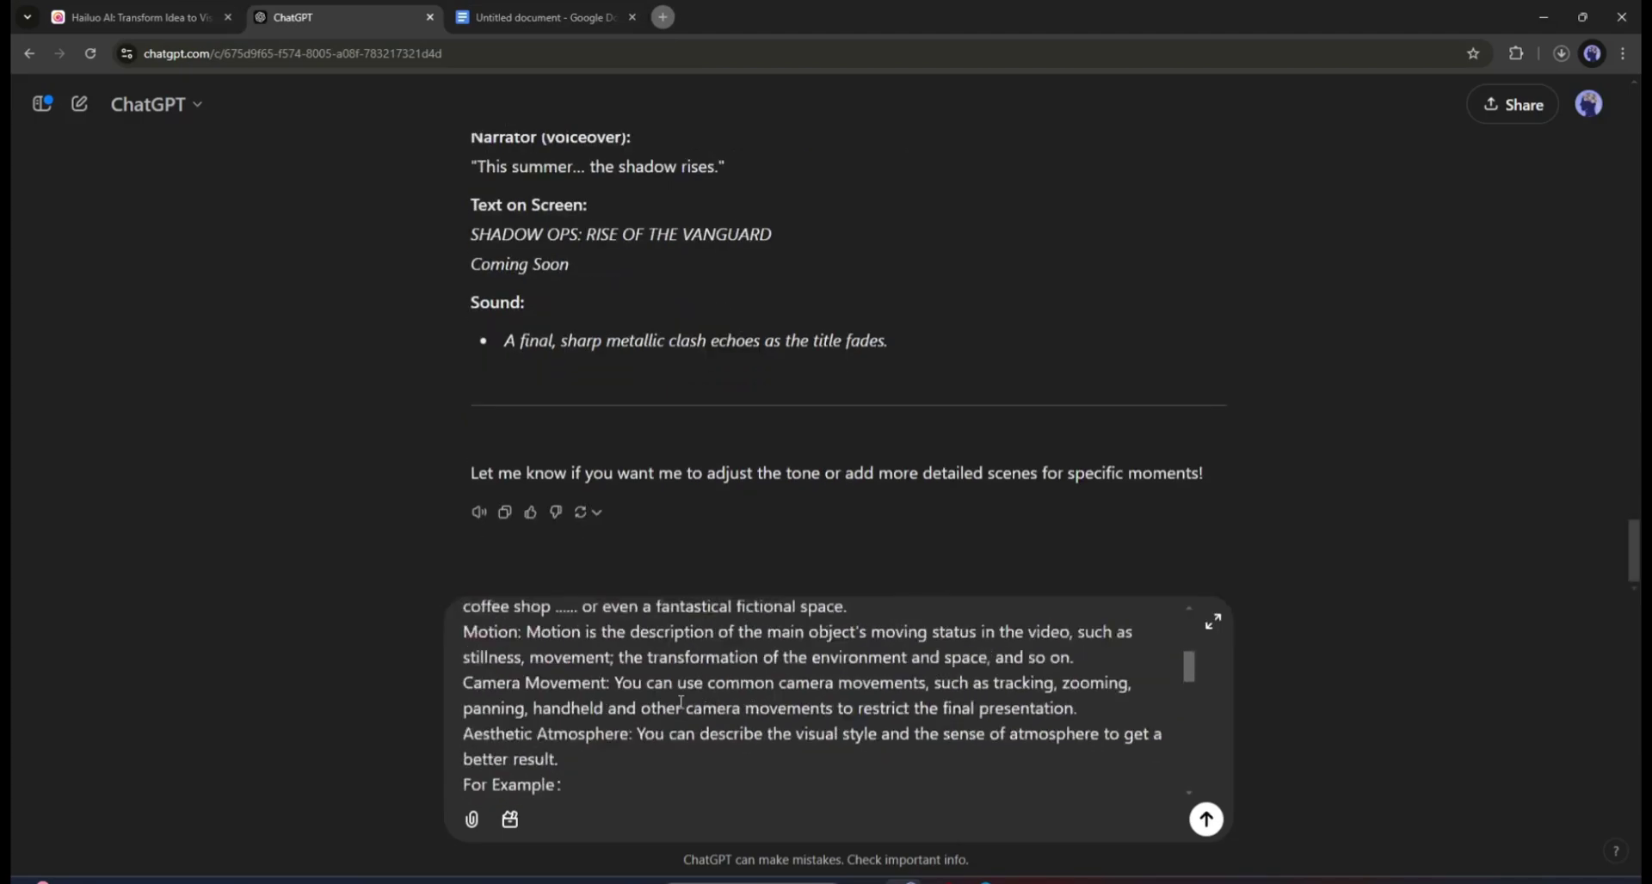
{"action": "scroll", "coordinate": [680, 701], "scroll_direction": "up", "scroll_amount": 1}
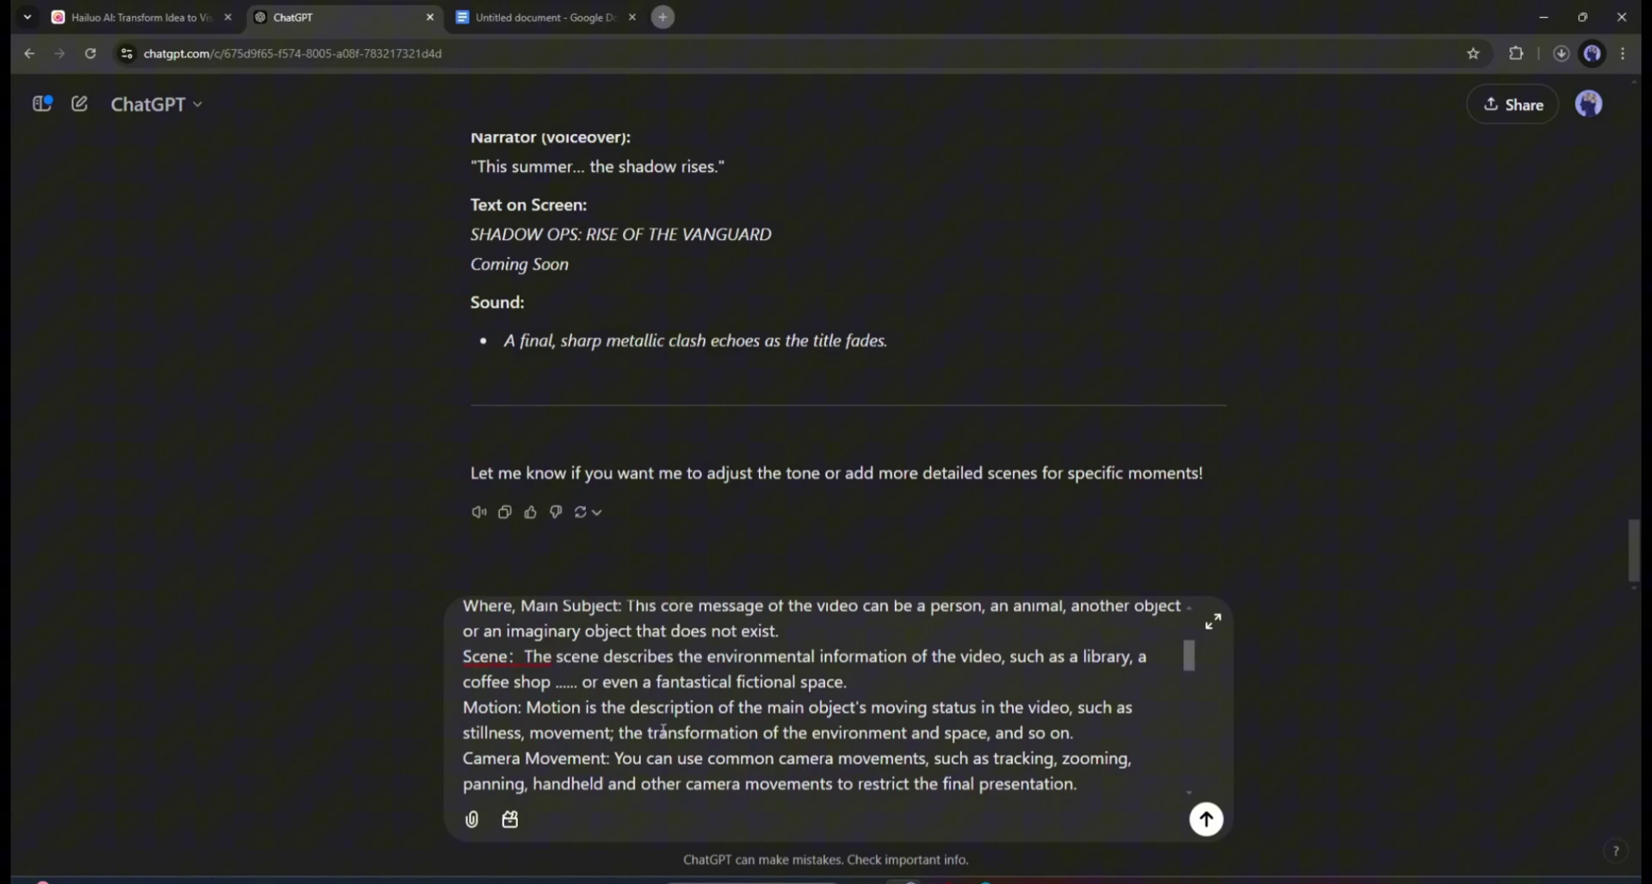
{"action": "scroll", "coordinate": [662, 732], "scroll_direction": "down", "scroll_amount": 3}
{"action": "scroll", "coordinate": [679, 729], "scroll_direction": "down", "scroll_amount": 3}
{"action": "scroll", "coordinate": [702, 724], "scroll_direction": "down", "scroll_amount": 3}
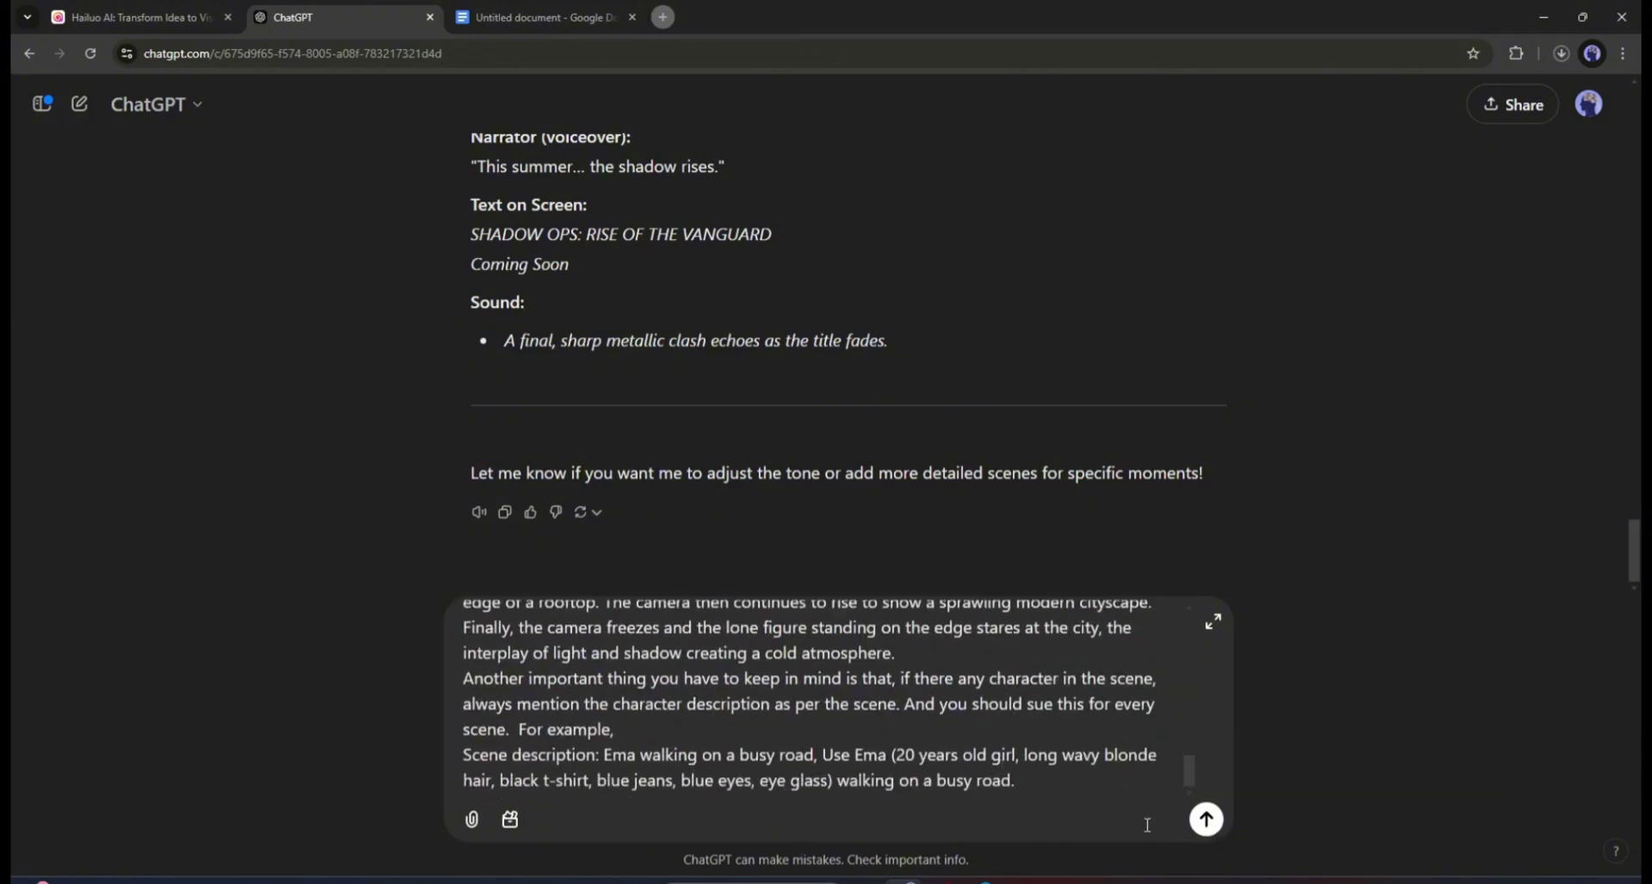
{"action": "left_click", "coordinate": [1206, 819]}
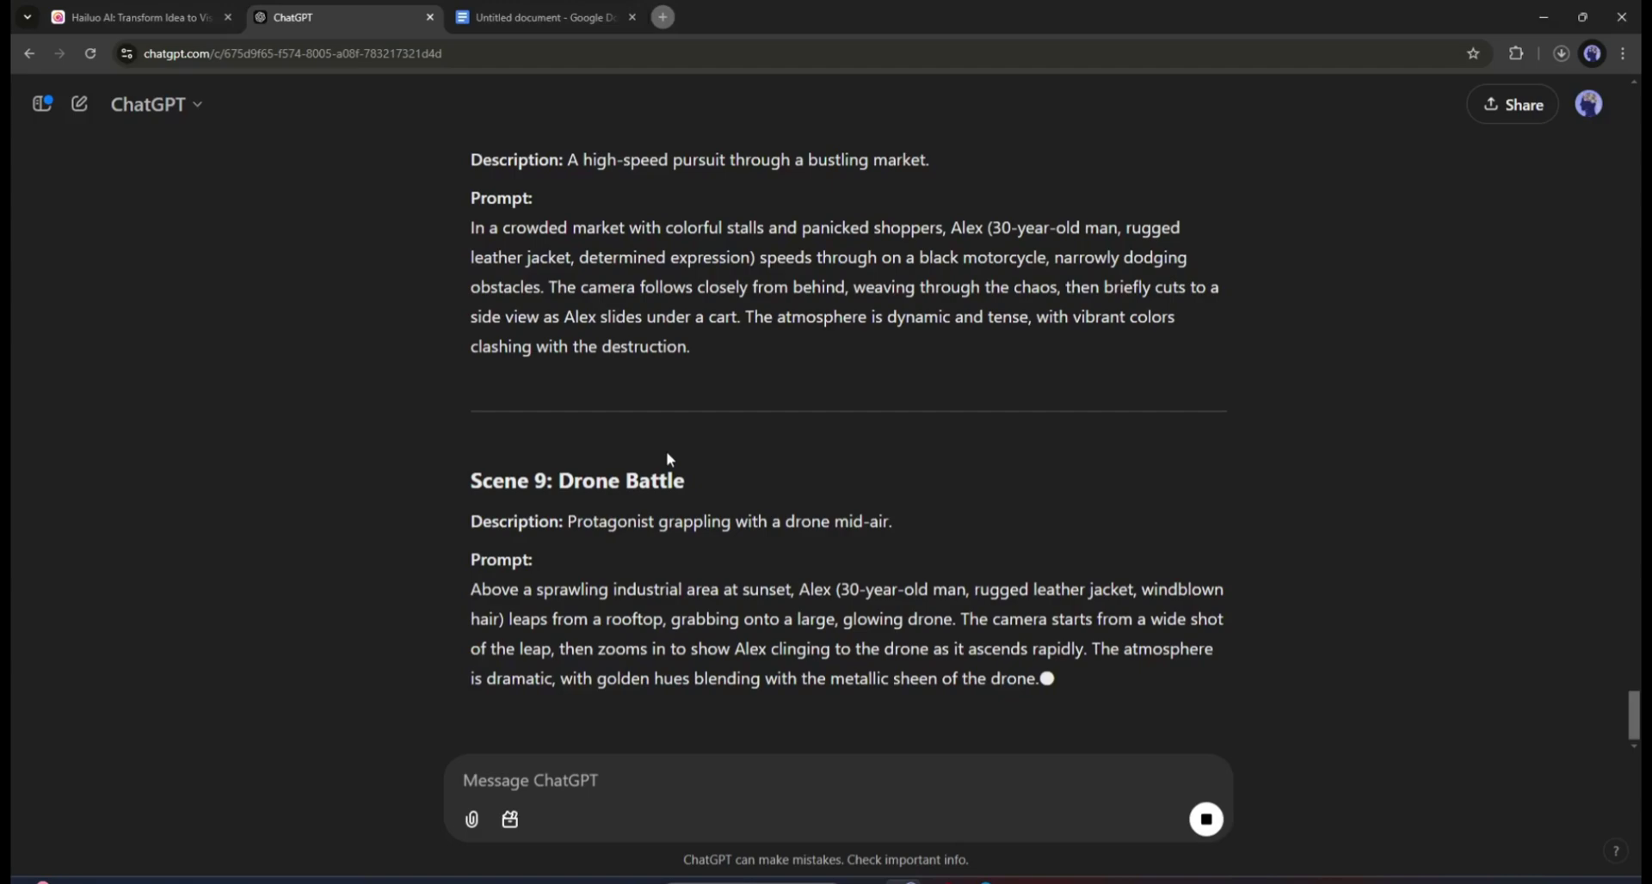
- Review the finished prompts from Scene 1 through Scene 11: The Explosion
{"action": "scroll", "coordinate": [542, 477], "scroll_direction": "up", "scroll_amount": 15}
{"action": "scroll", "coordinate": [542, 478], "scroll_direction": "up", "scroll_amount": 10}
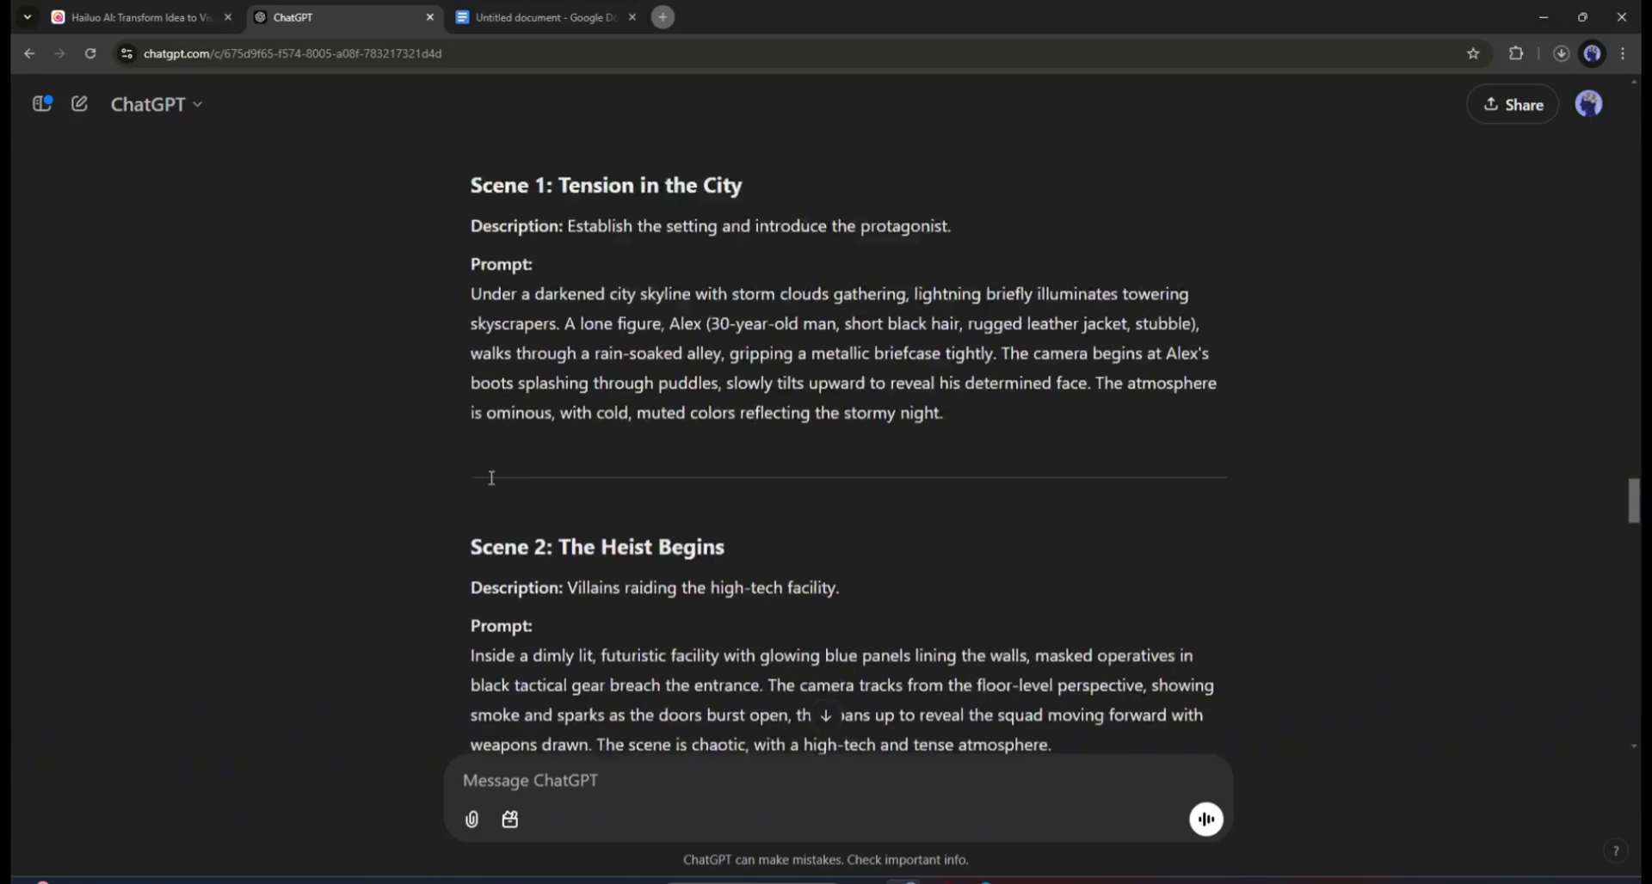
{"action": "scroll", "coordinate": [488, 477], "scroll_direction": "down", "scroll_amount": 10}
{"action": "scroll", "coordinate": [488, 478], "scroll_direction": "down", "scroll_amount": 8}
{"action": "scroll", "coordinate": [488, 478], "scroll_direction": "down", "scroll_amount": 5}
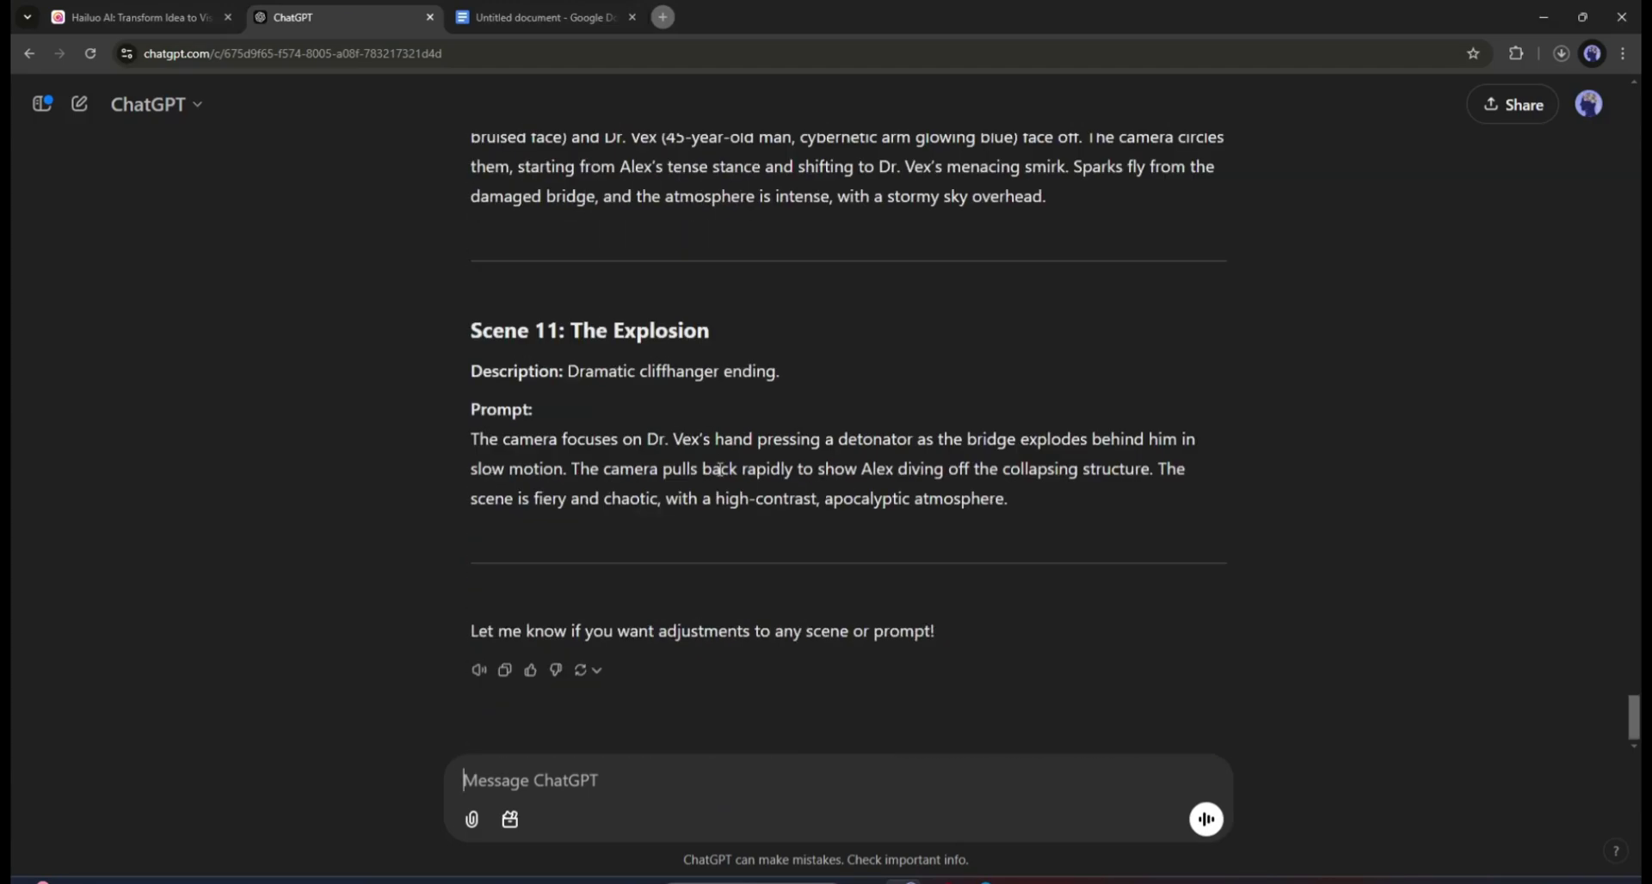
{"action": "scroll", "coordinate": [574, 459], "scroll_direction": "up", "scroll_amount": 6}
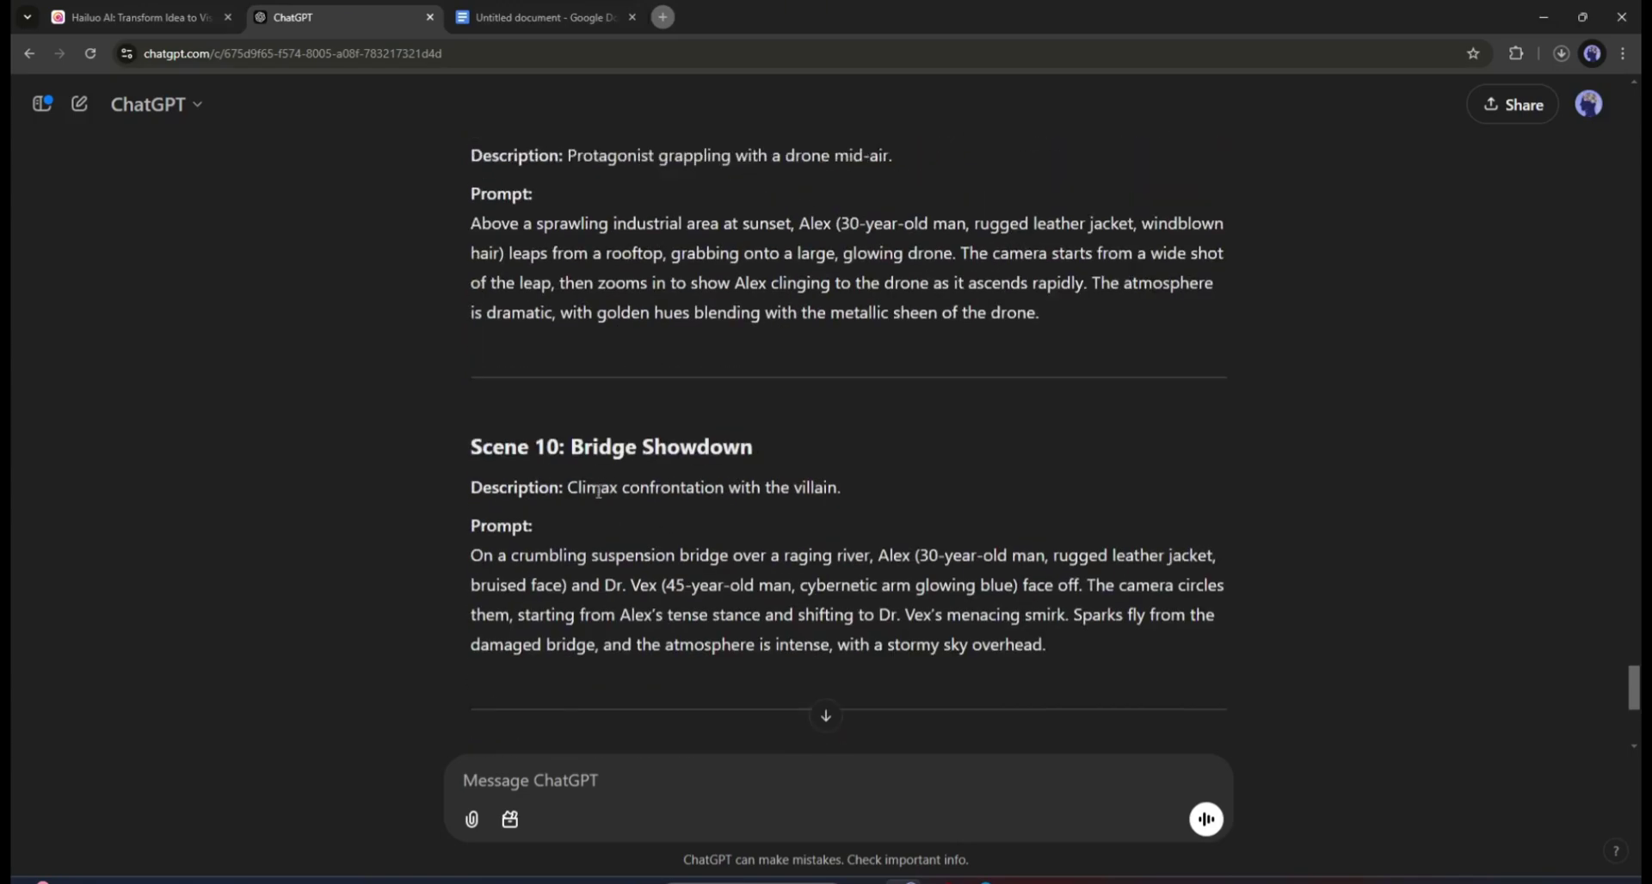
{"action": "scroll", "coordinate": [517, 499], "scroll_direction": "up", "scroll_amount": 9}
{"action": "scroll", "coordinate": [508, 521], "scroll_direction": "up", "scroll_amount": 7}
{"action": "scroll", "coordinate": [508, 521], "scroll_direction": "up", "scroll_amount": 4}
{"action": "scroll", "coordinate": [507, 520], "scroll_direction": "up", "scroll_amount": 4}
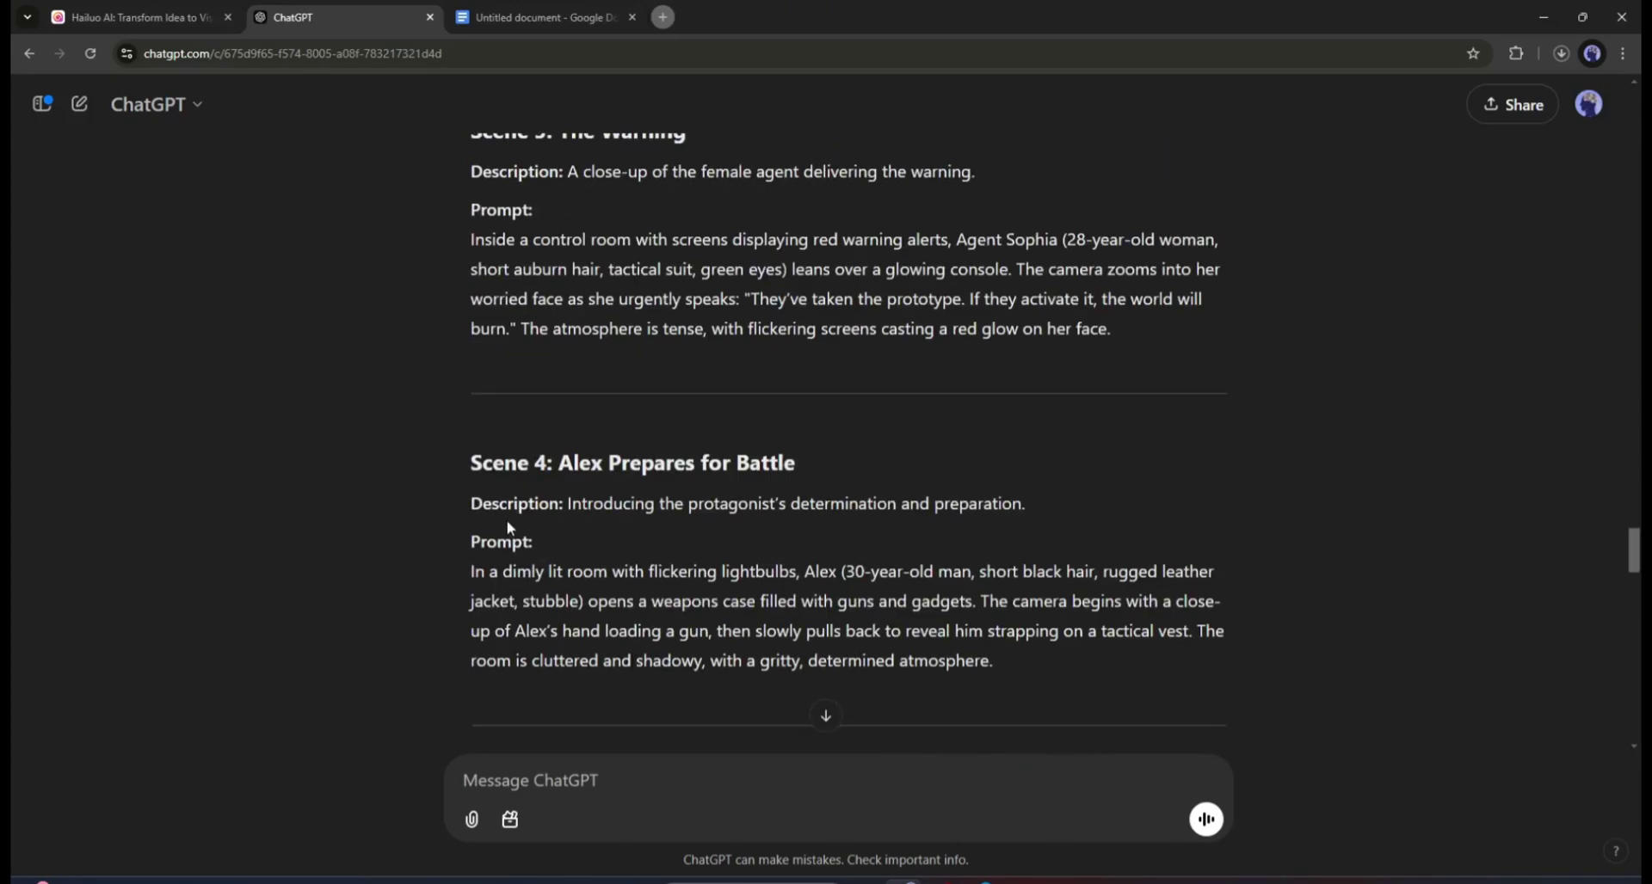
{"action": "scroll", "coordinate": [507, 525], "scroll_direction": "up", "scroll_amount": 5}
{"action": "scroll", "coordinate": [507, 519], "scroll_direction": "up", "scroll_amount": 4}
{"action": "scroll", "coordinate": [602, 499], "scroll_direction": "up", "scroll_amount": 4}
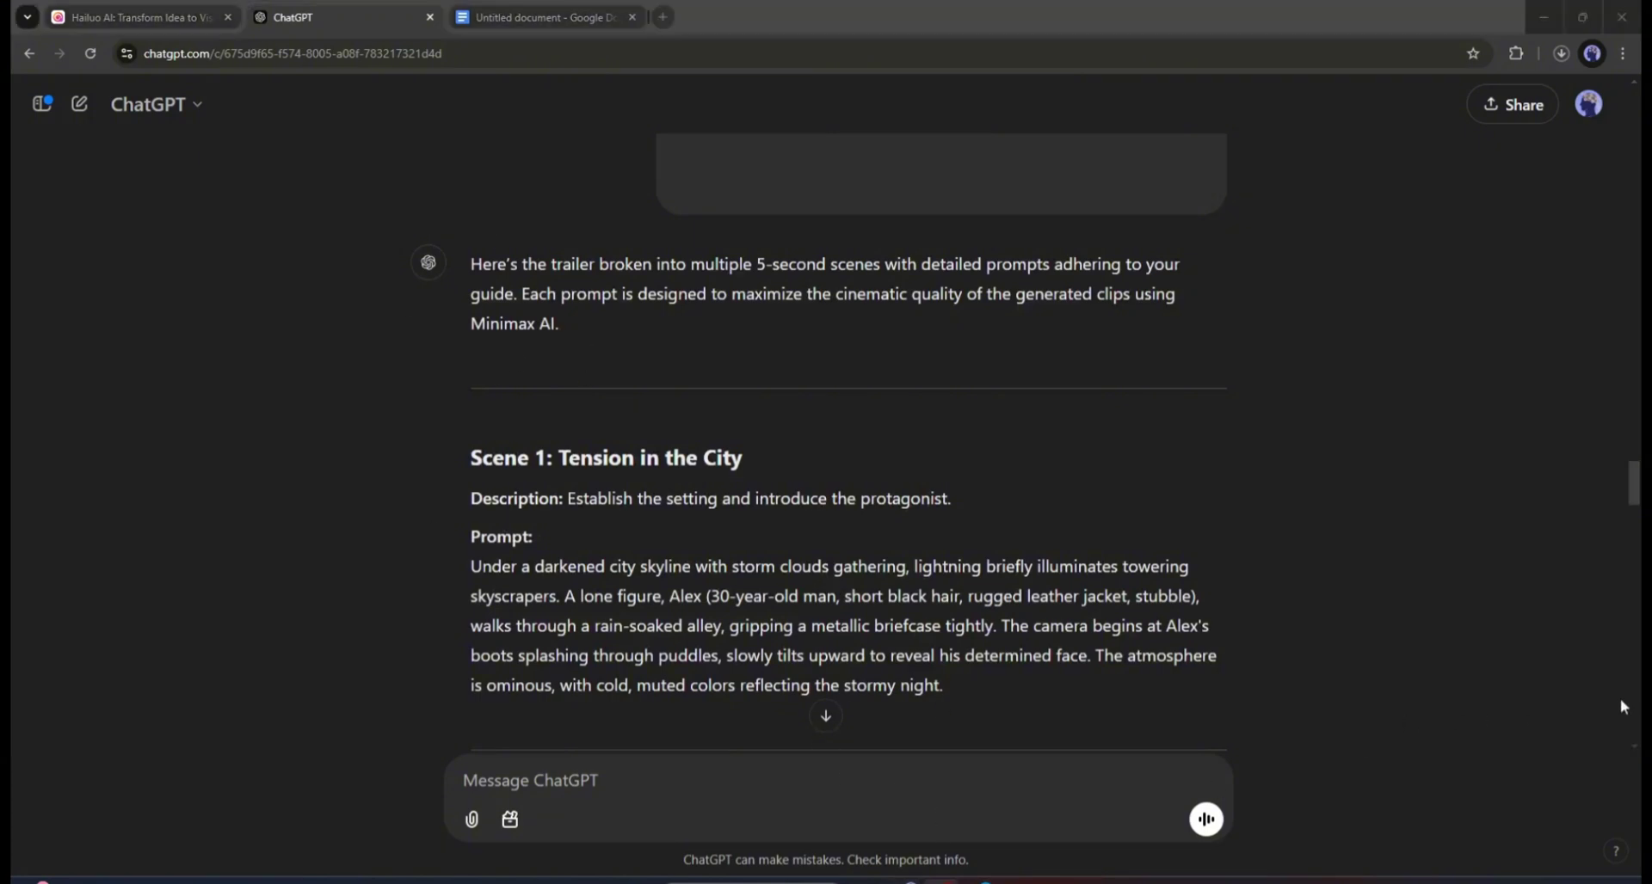
{"action": "left_click", "coordinate": [306, 26]}
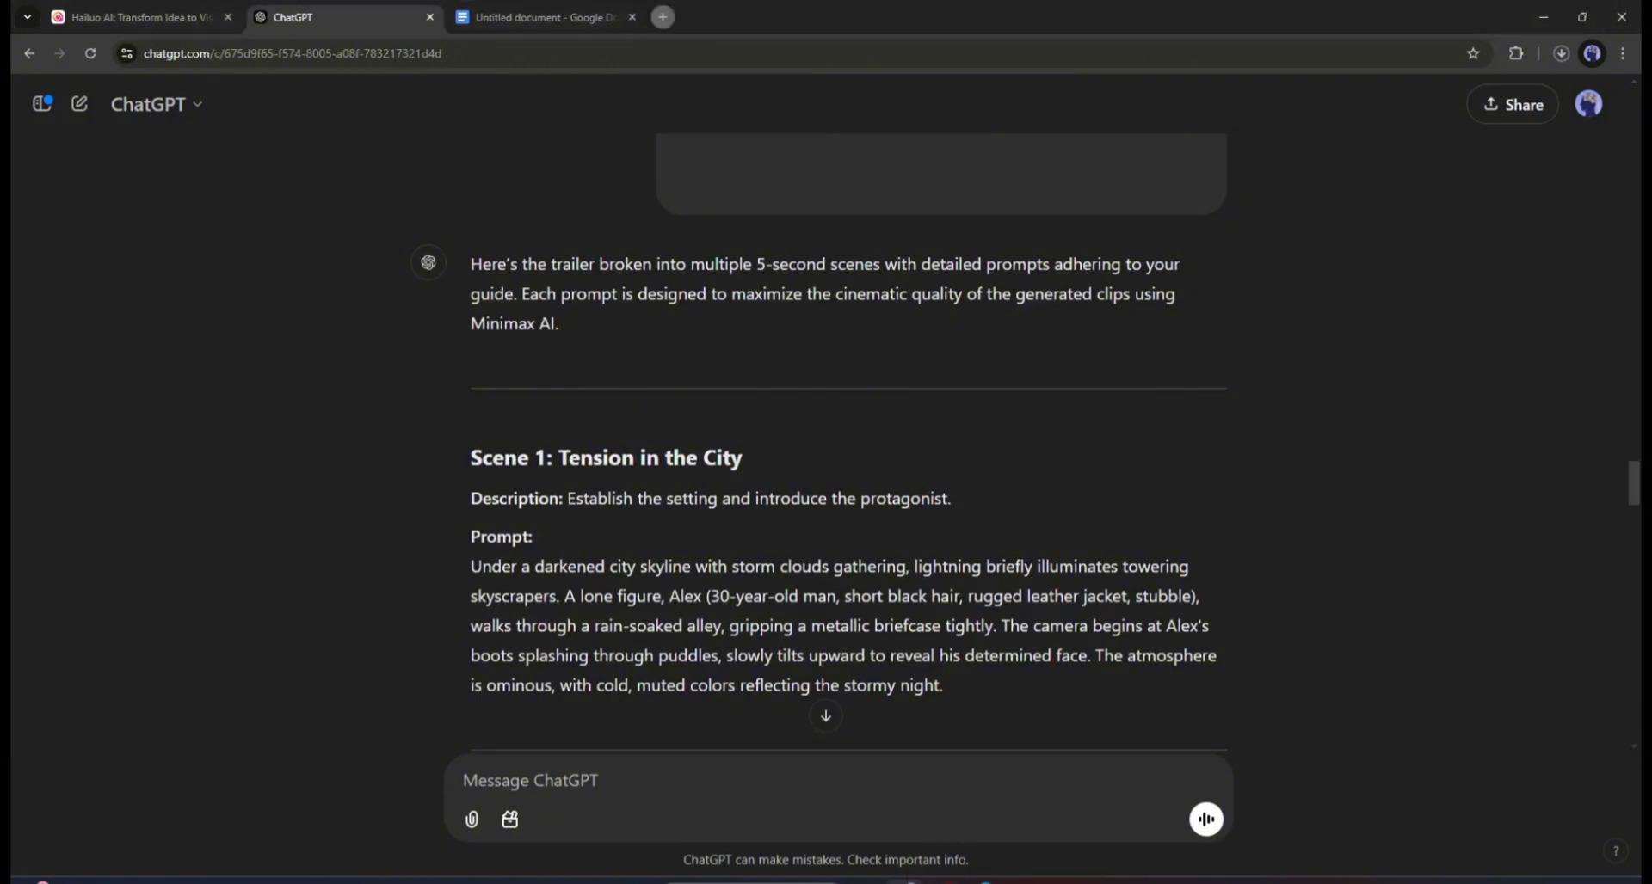
- Open Hailuo AI and sign in with a Google account
{"action": "left_click", "coordinate": [131, 9]}
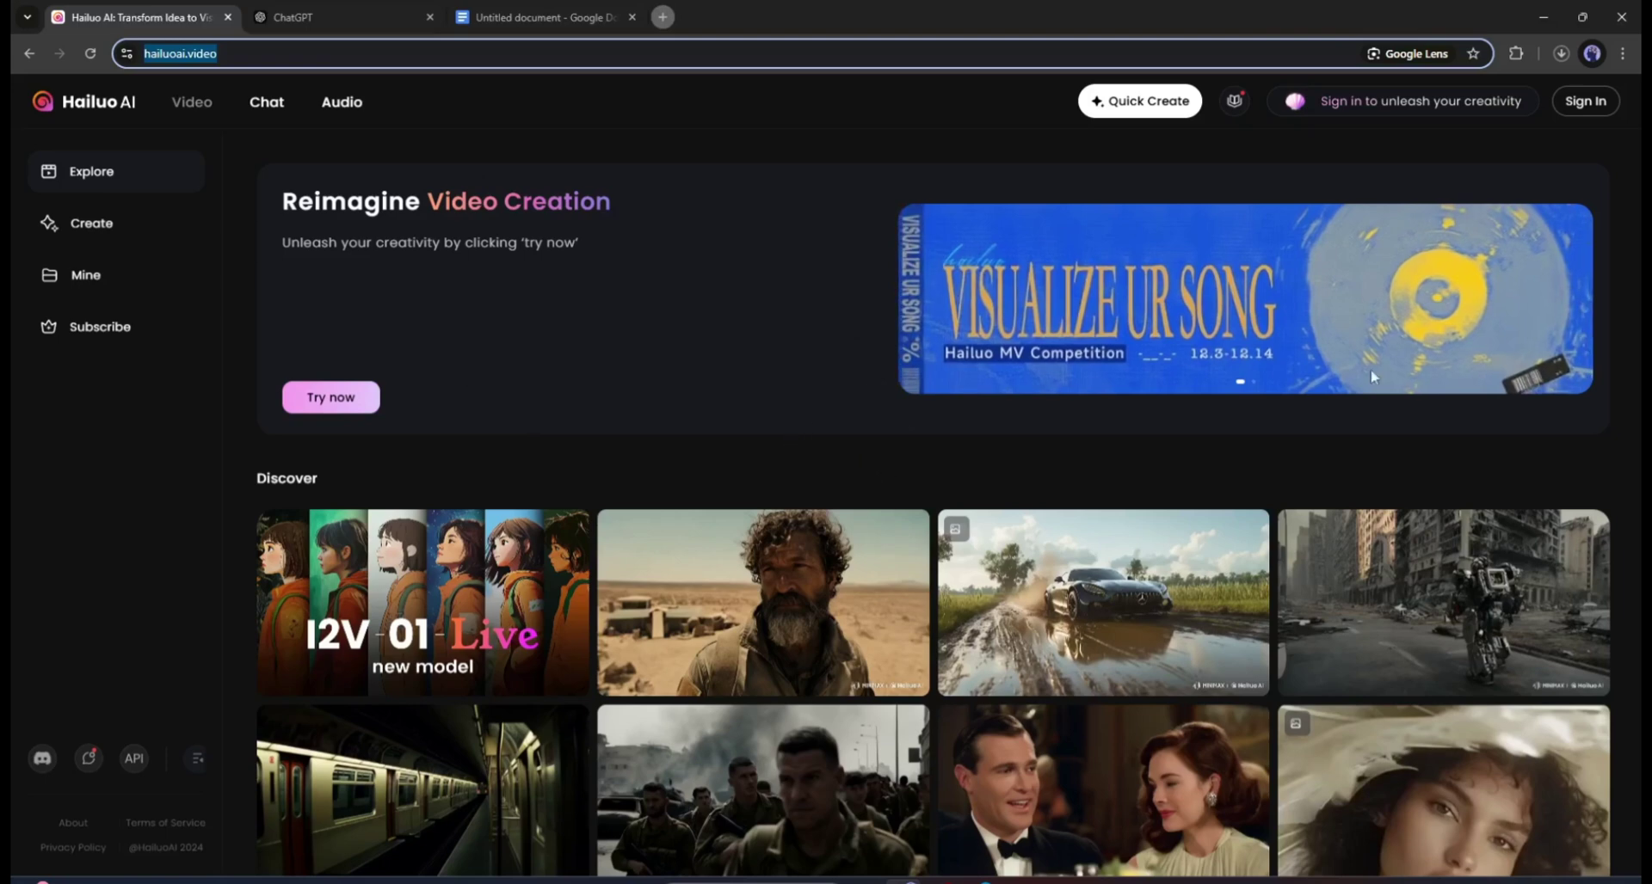
{"action": "left_click", "coordinate": [234, 54]}
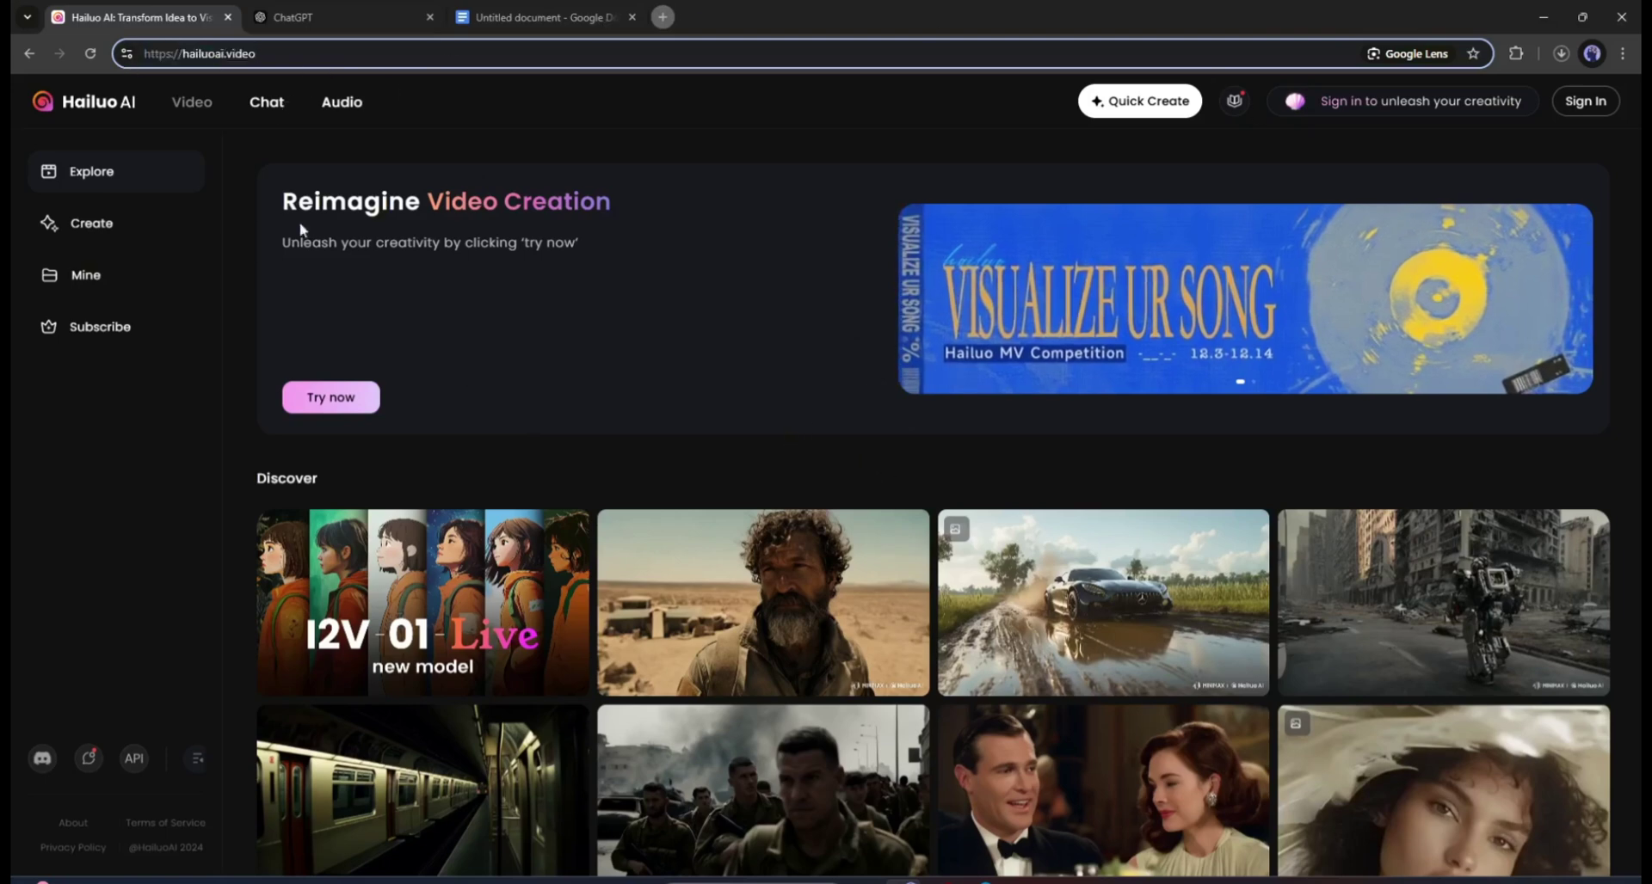
{"action": "left_click", "coordinate": [490, 140]}
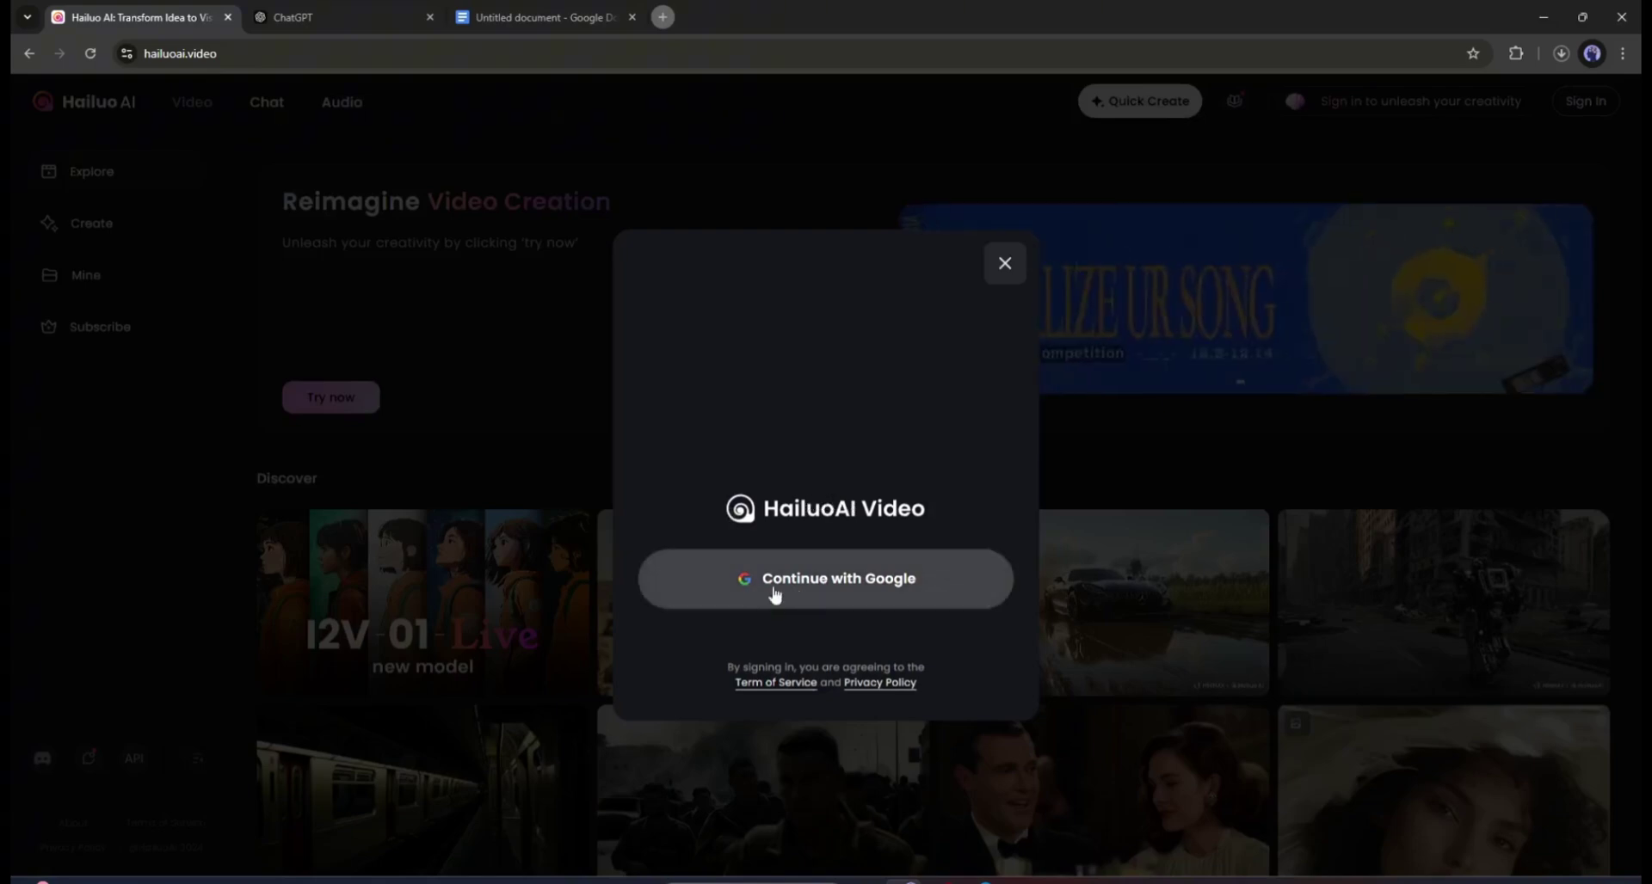
{"action": "left_click", "coordinate": [828, 594]}
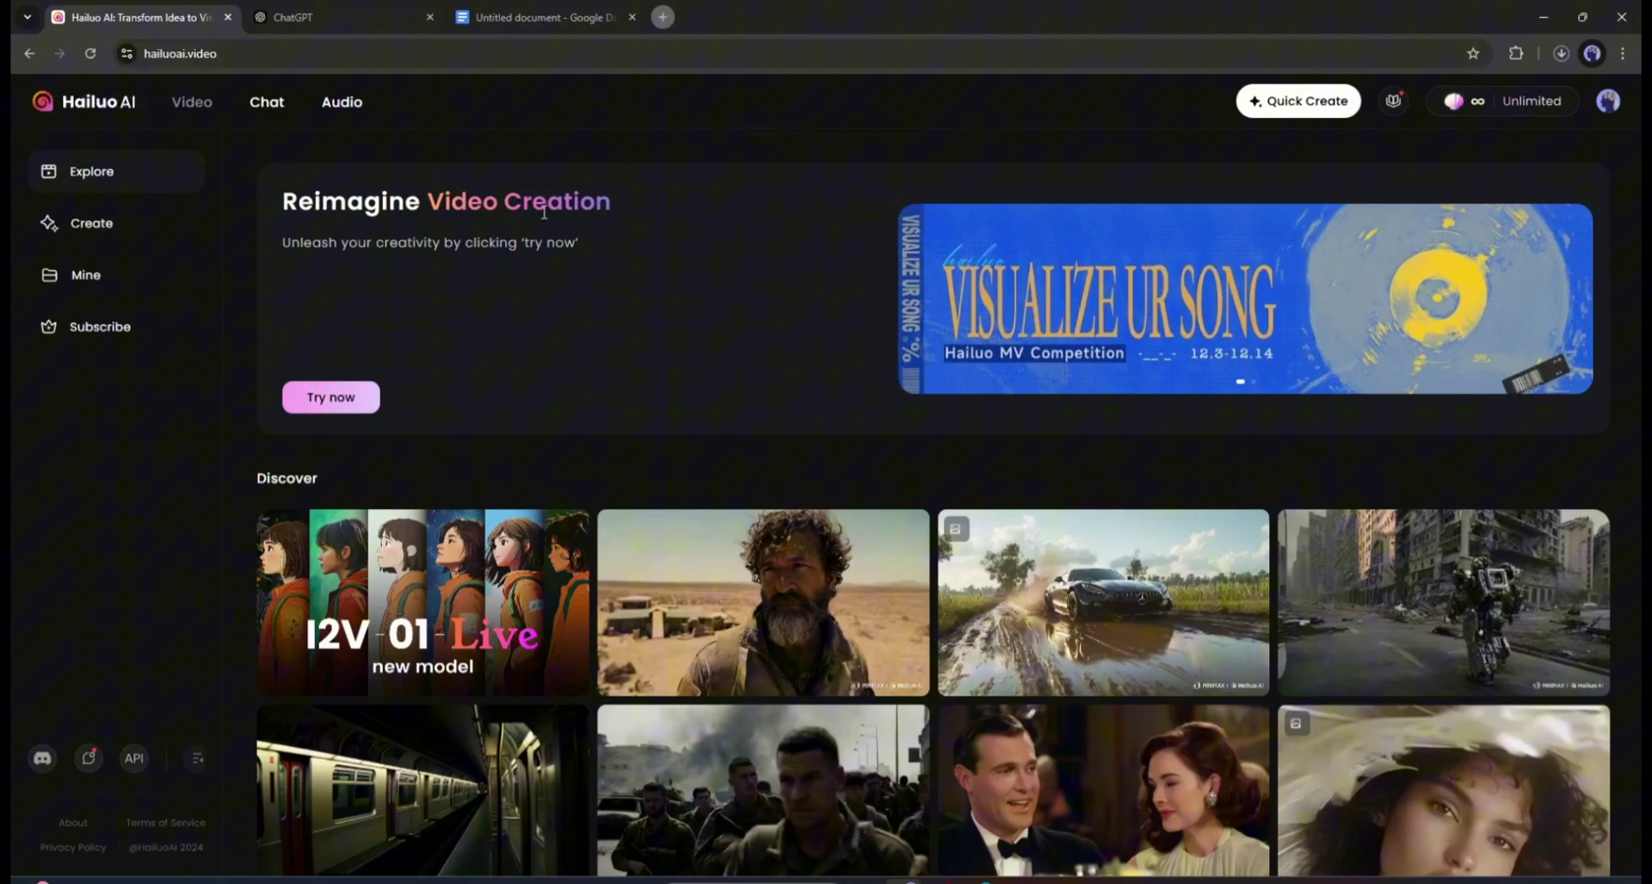
- Browse the example videos on the Explore page and return to the top
{"action": "scroll", "coordinate": [454, 364], "scroll_direction": "down", "scroll_amount": 1}
{"action": "scroll", "coordinate": [452, 364], "scroll_direction": "down", "scroll_amount": 2}
{"action": "scroll", "coordinate": [453, 364], "scroll_direction": "down", "scroll_amount": 2}
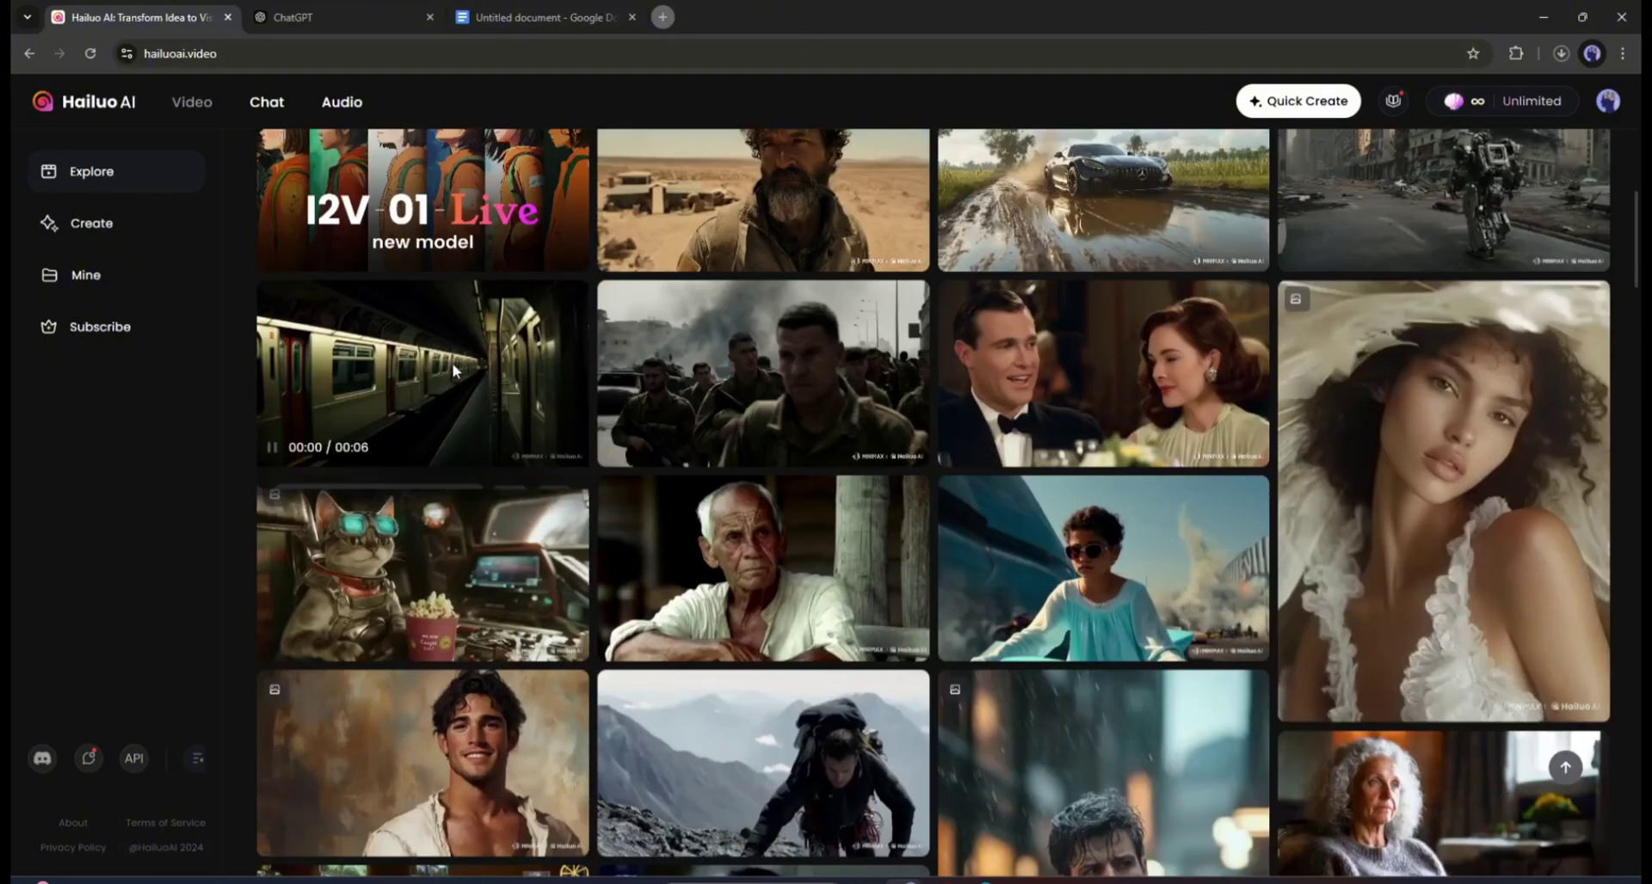
{"action": "scroll", "coordinate": [626, 441], "scroll_direction": "down", "scroll_amount": 4}
{"action": "scroll", "coordinate": [626, 444], "scroll_direction": "down", "scroll_amount": 4}
{"action": "scroll", "coordinate": [969, 494], "scroll_direction": "down", "scroll_amount": 5}
{"action": "scroll", "coordinate": [968, 494], "scroll_direction": "down", "scroll_amount": 3}
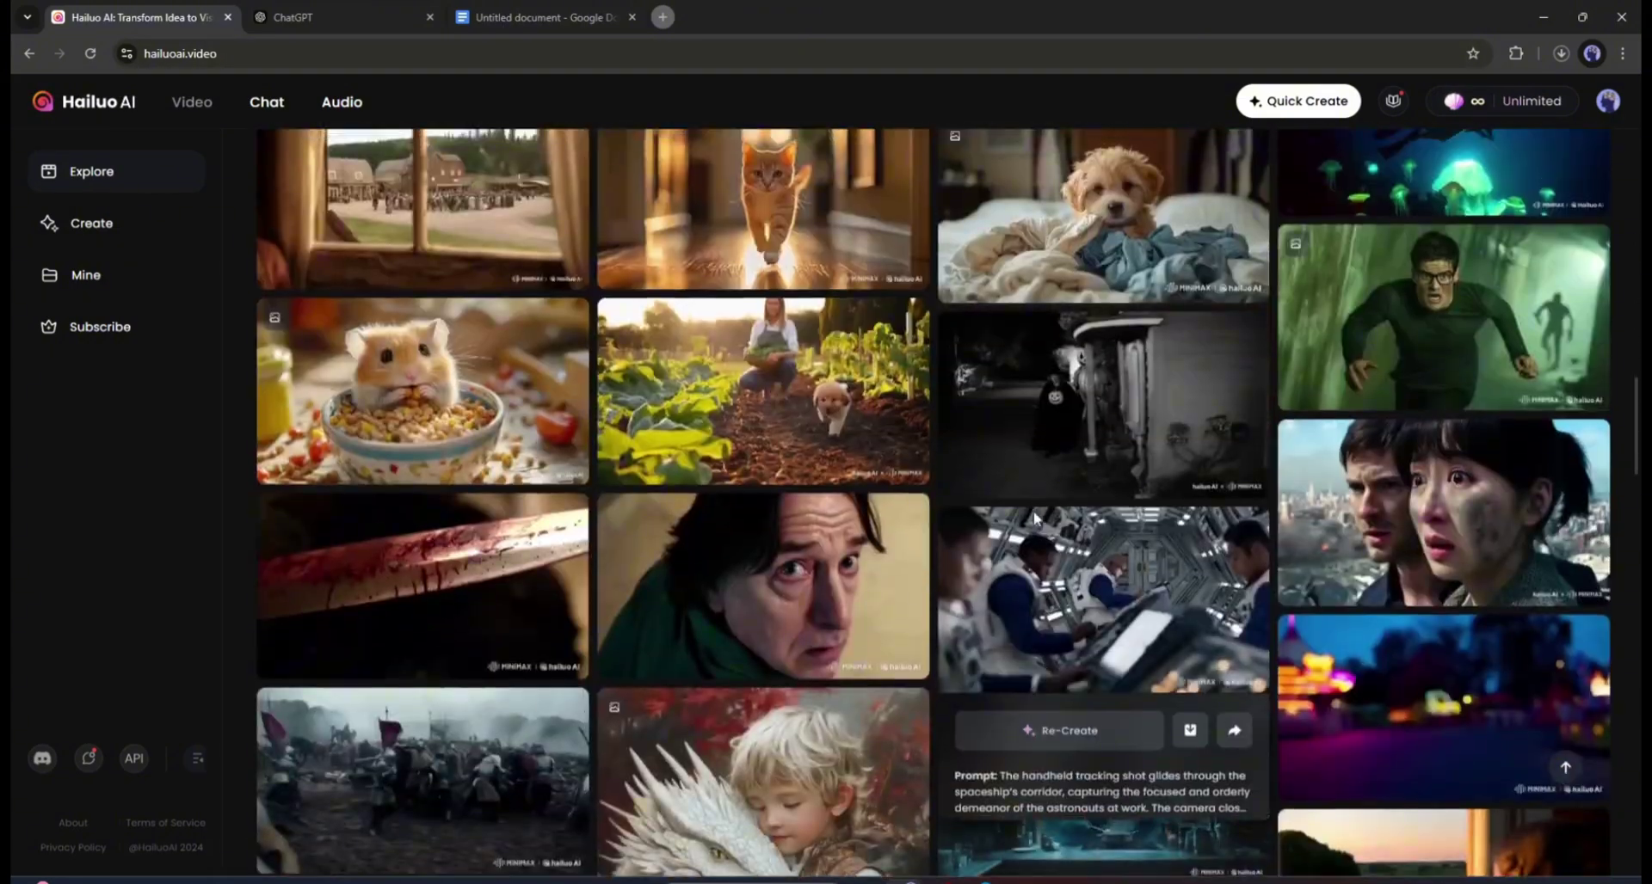
{"action": "scroll", "coordinate": [1033, 514], "scroll_direction": "up", "scroll_amount": 10}
{"action": "scroll", "coordinate": [1034, 516], "scroll_direction": "up", "scroll_amount": 15}
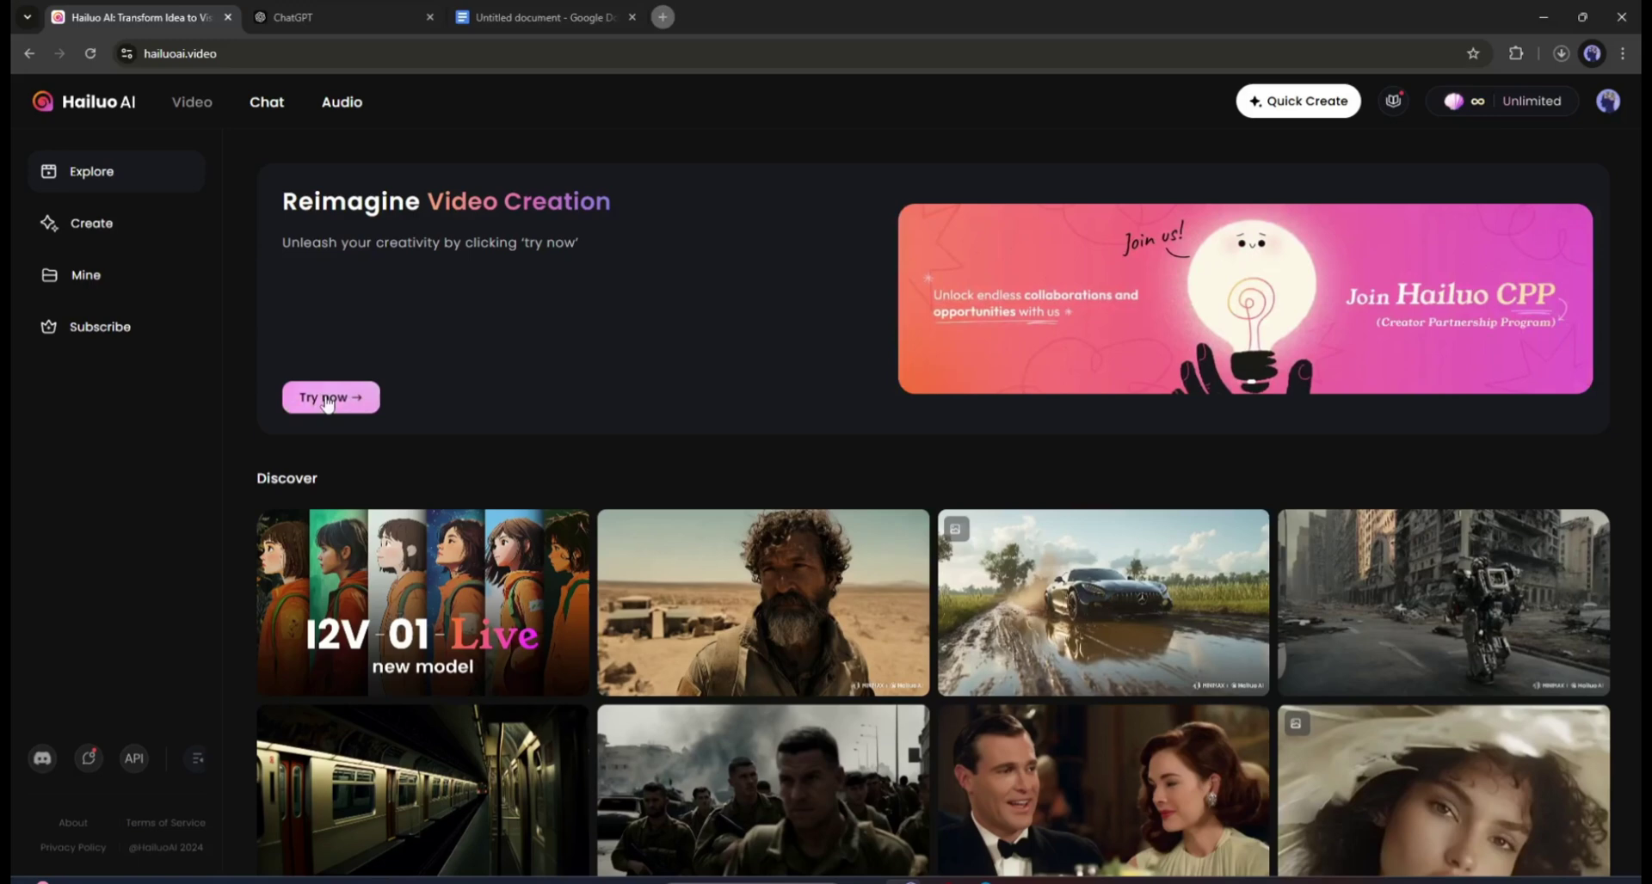
- Open text-to-video creation and clear the old superhero prompt
{"action": "left_click", "coordinate": [91, 223]}
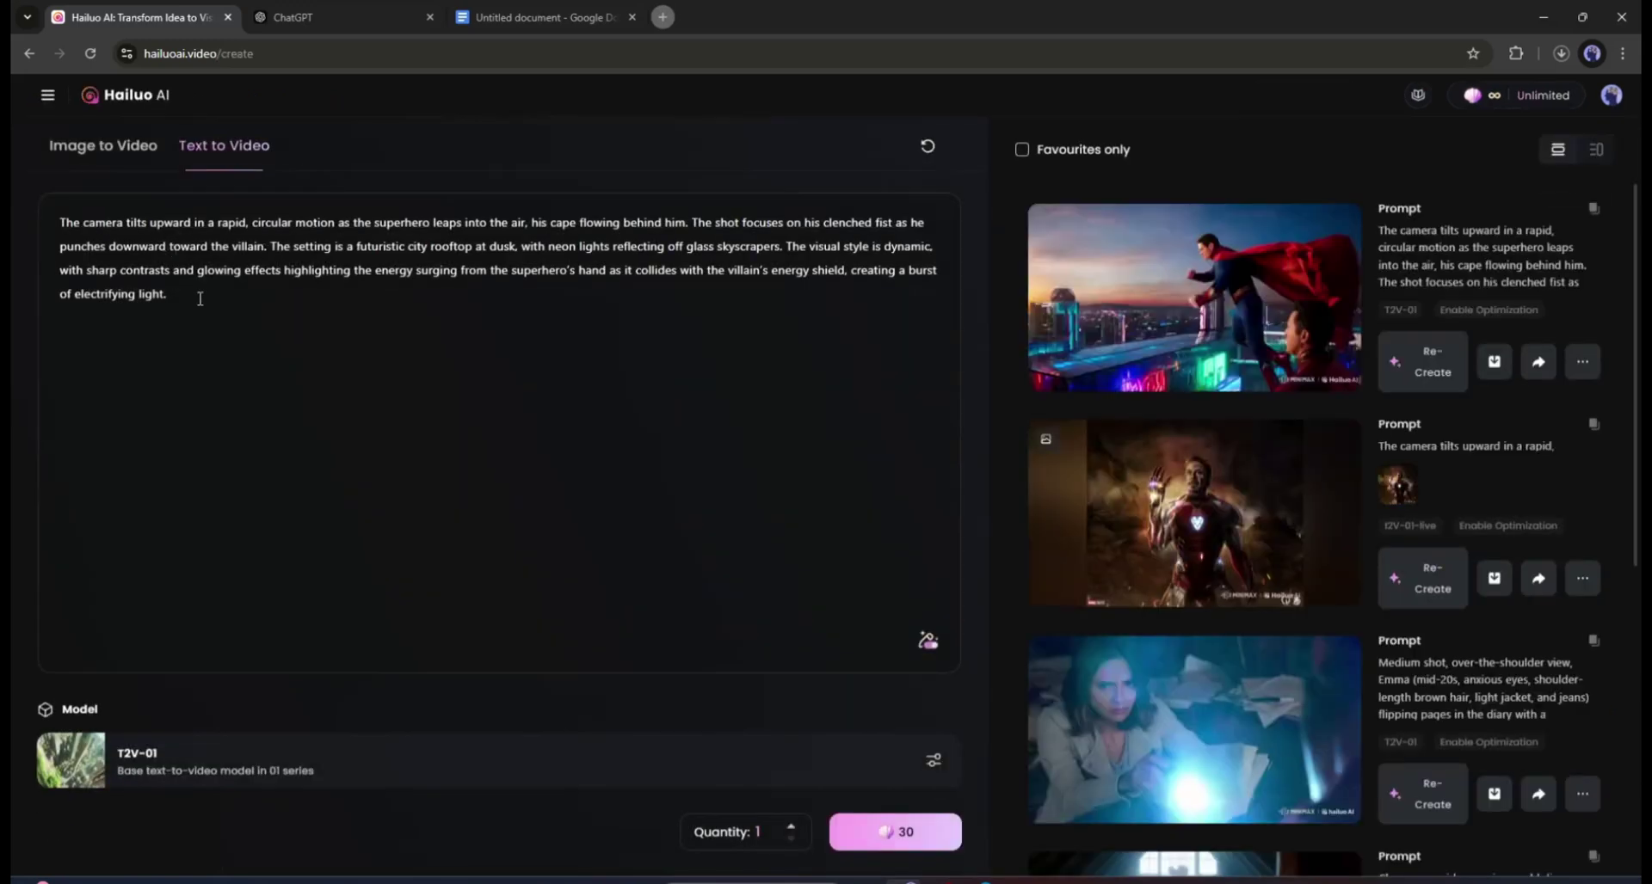
{"action": "key", "text": "ctrl+a"}
{"action": "key", "text": "BackSpace"}
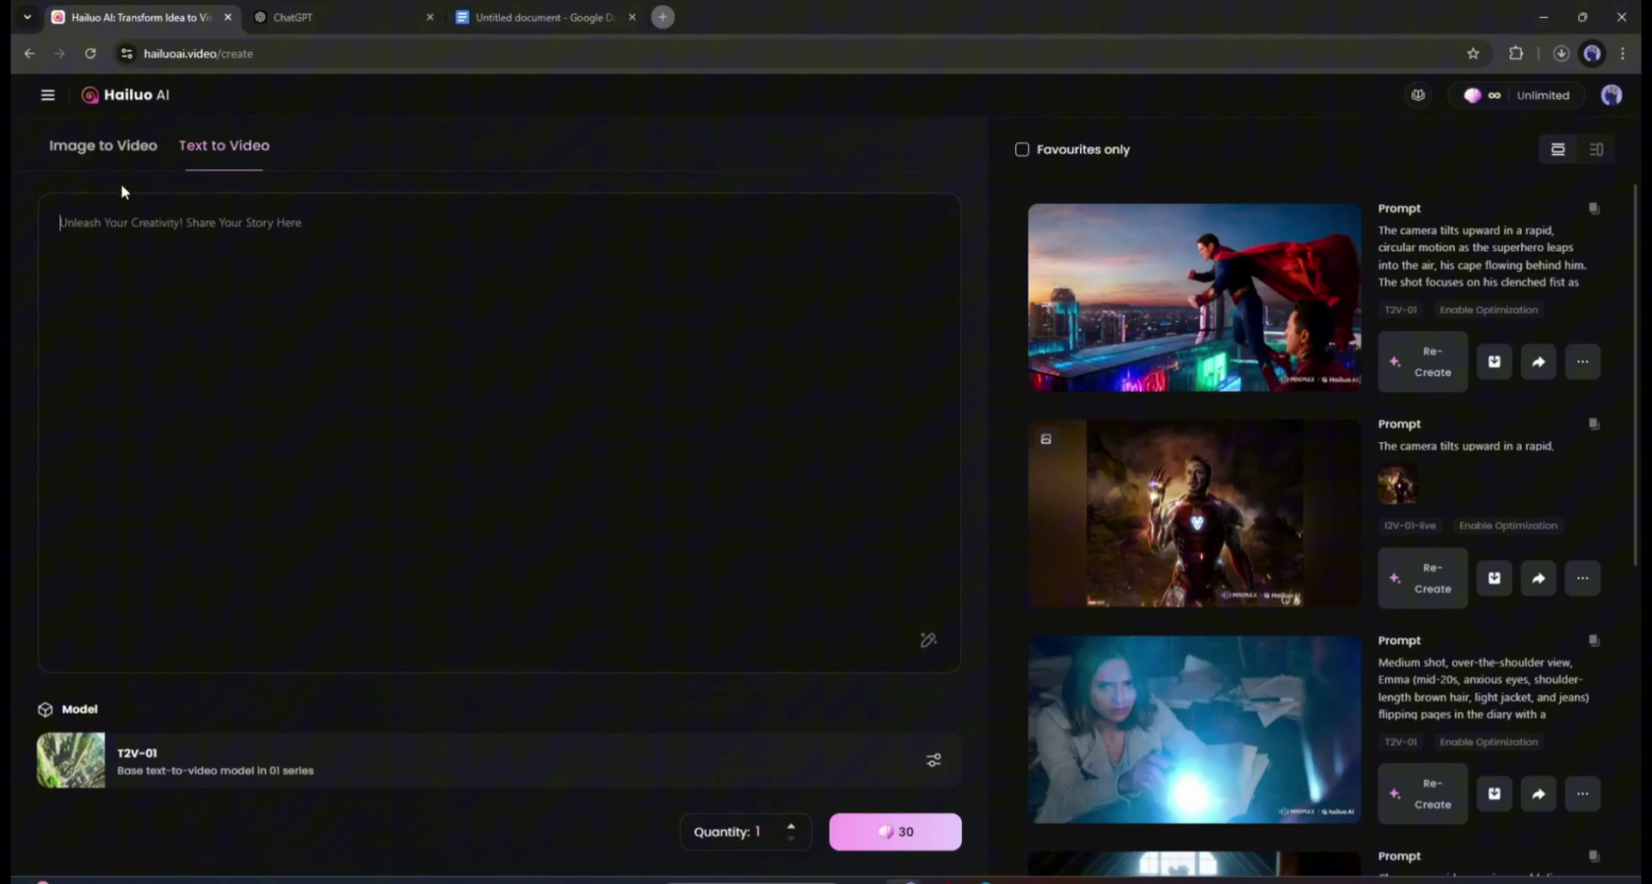
{"action": "left_click", "coordinate": [101, 159]}
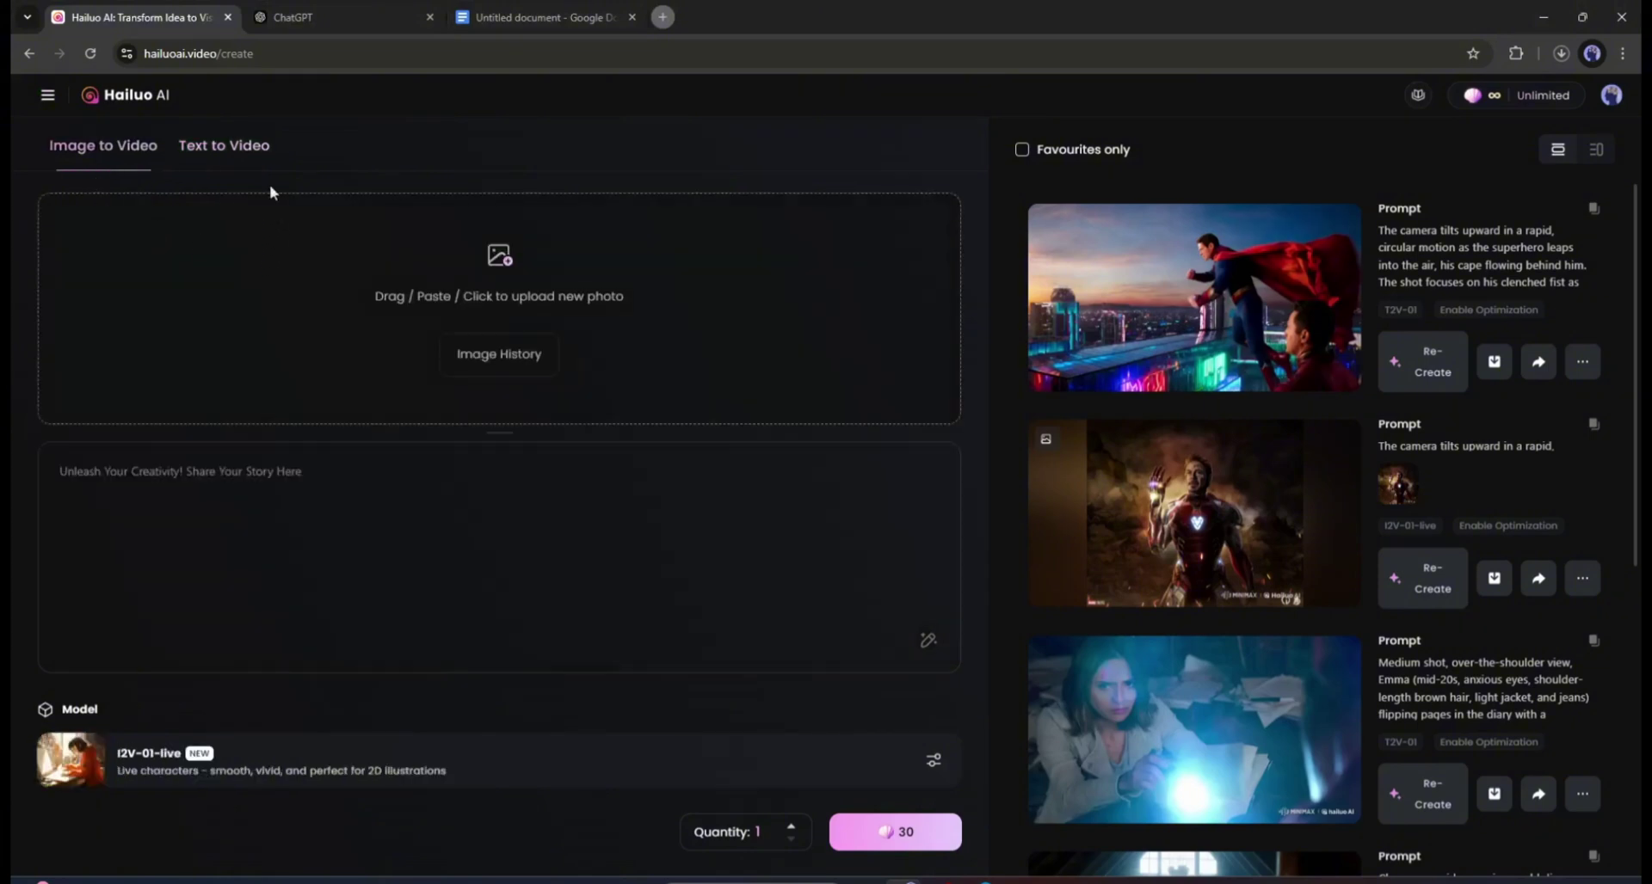
{"action": "left_click", "coordinate": [220, 164]}
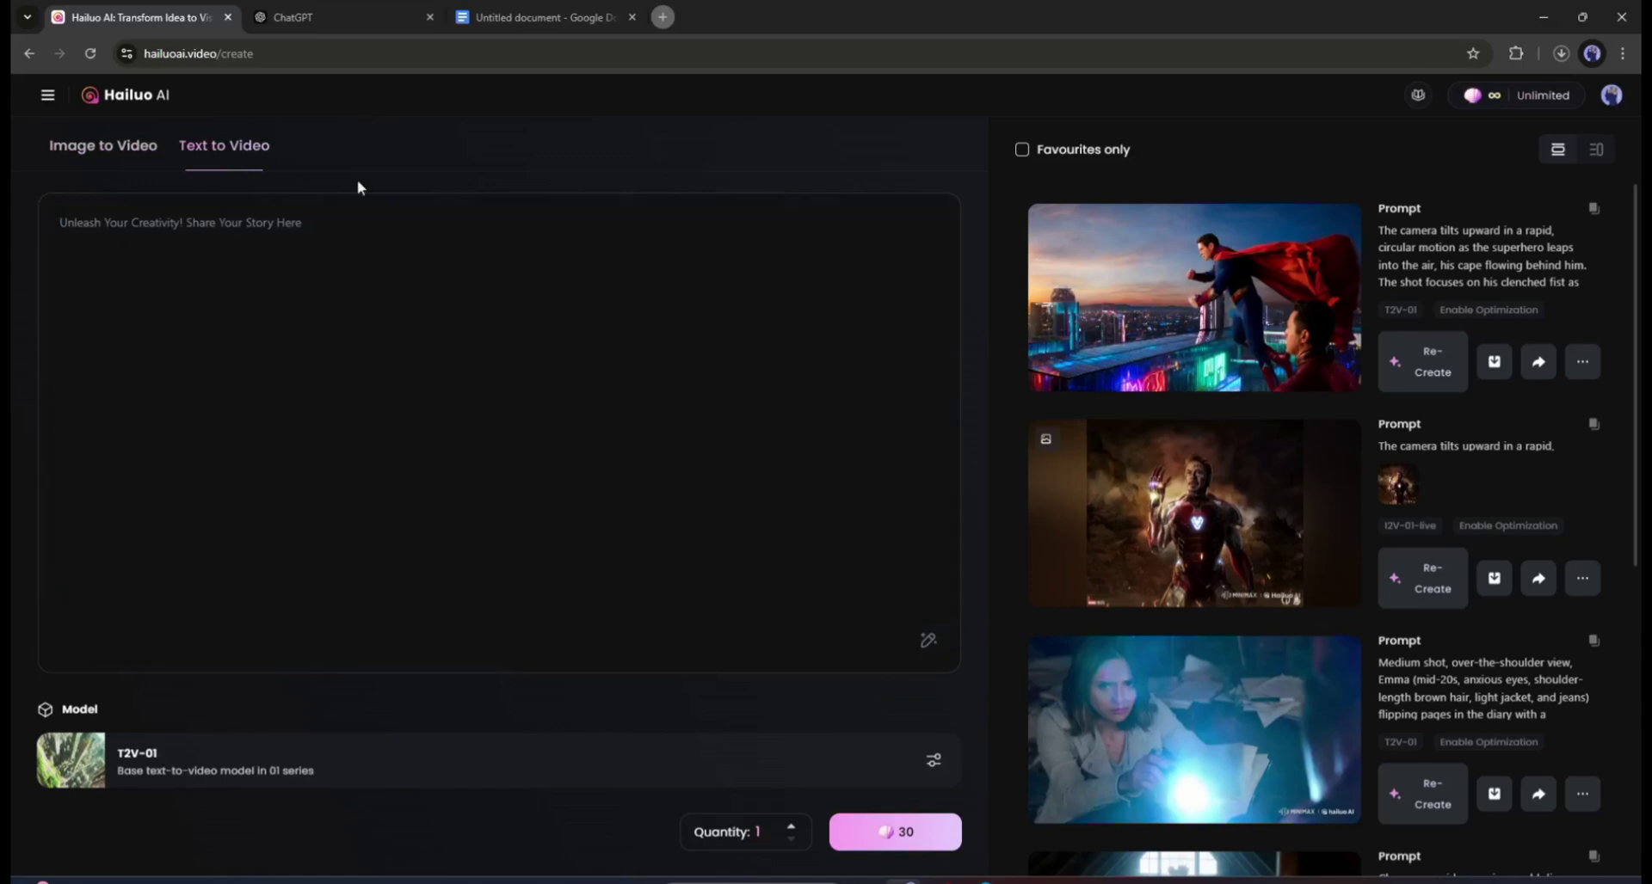
- Copy the Scene 1 stormy-city prompt from ChatGPT into Hailuo's prompt box
{"action": "left_click", "coordinate": [385, 12]}
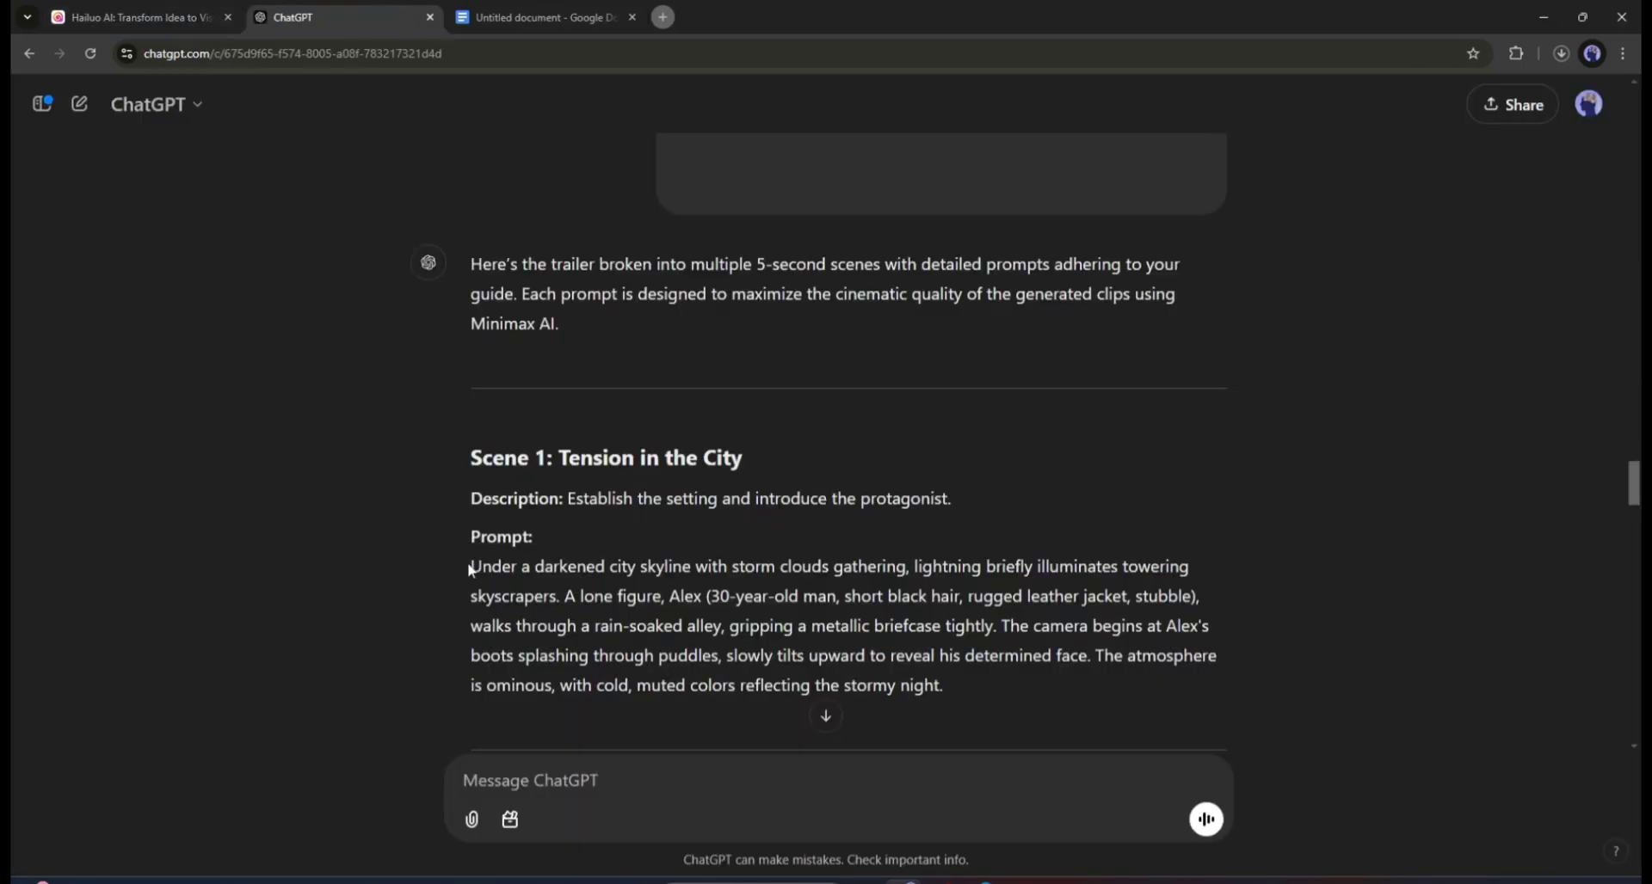
{"action": "left_click_drag", "start_coordinate": [470, 569], "coordinate": [969, 601]}
{"action": "key", "text": "ctrl+c"}
{"action": "key", "text": "ctrl+1"}
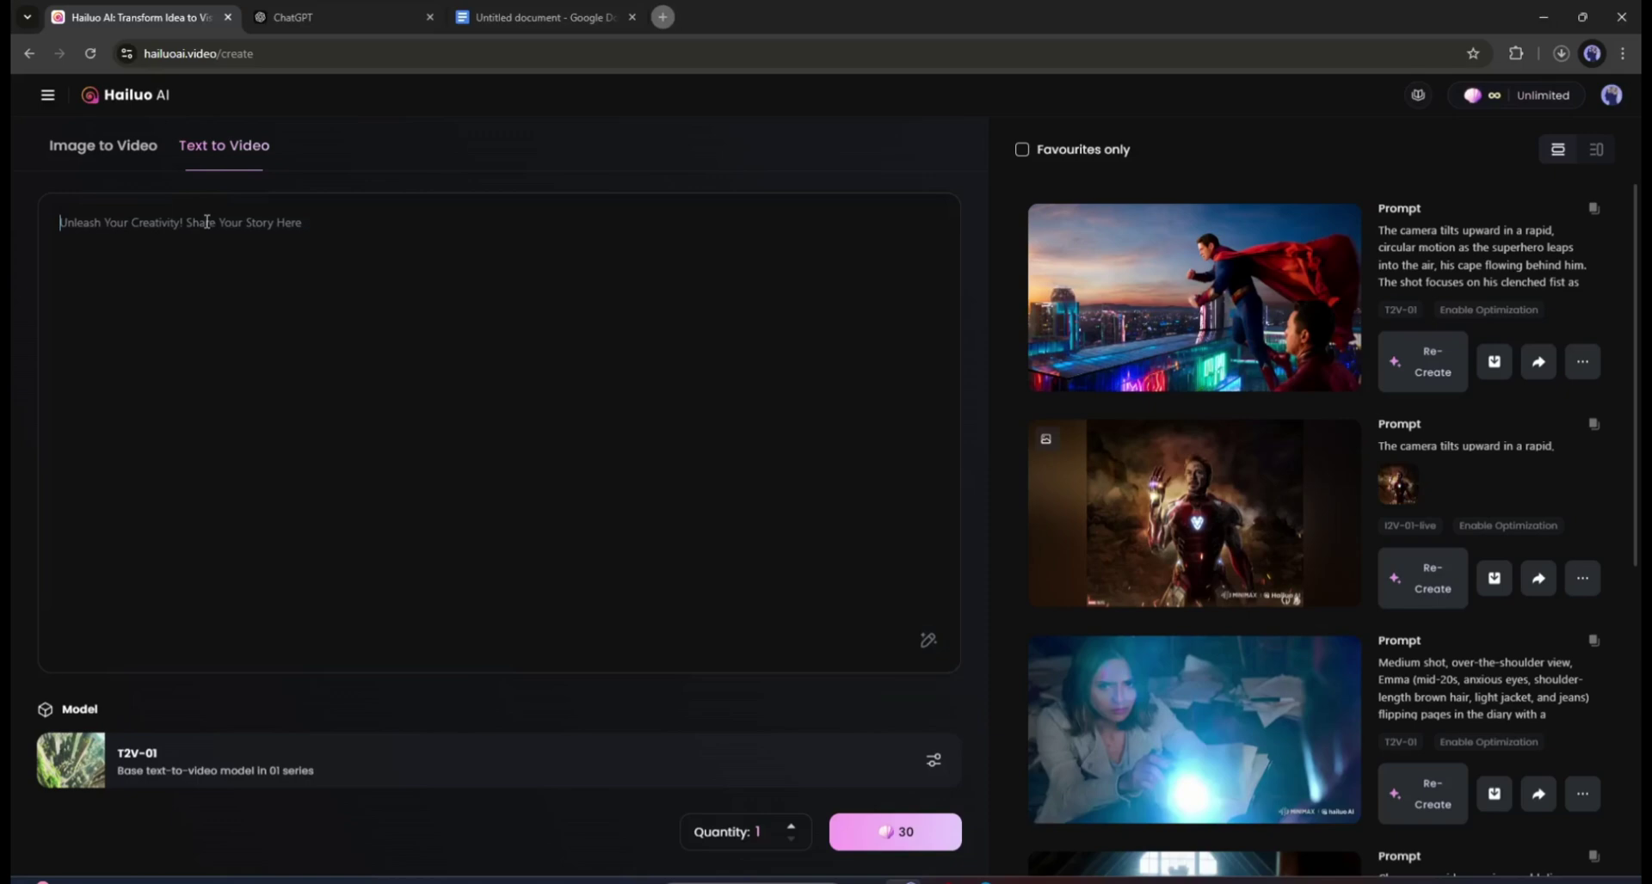
{"action": "right_click", "coordinate": [207, 222]}
{"action": "left_click", "coordinate": [250, 413]}
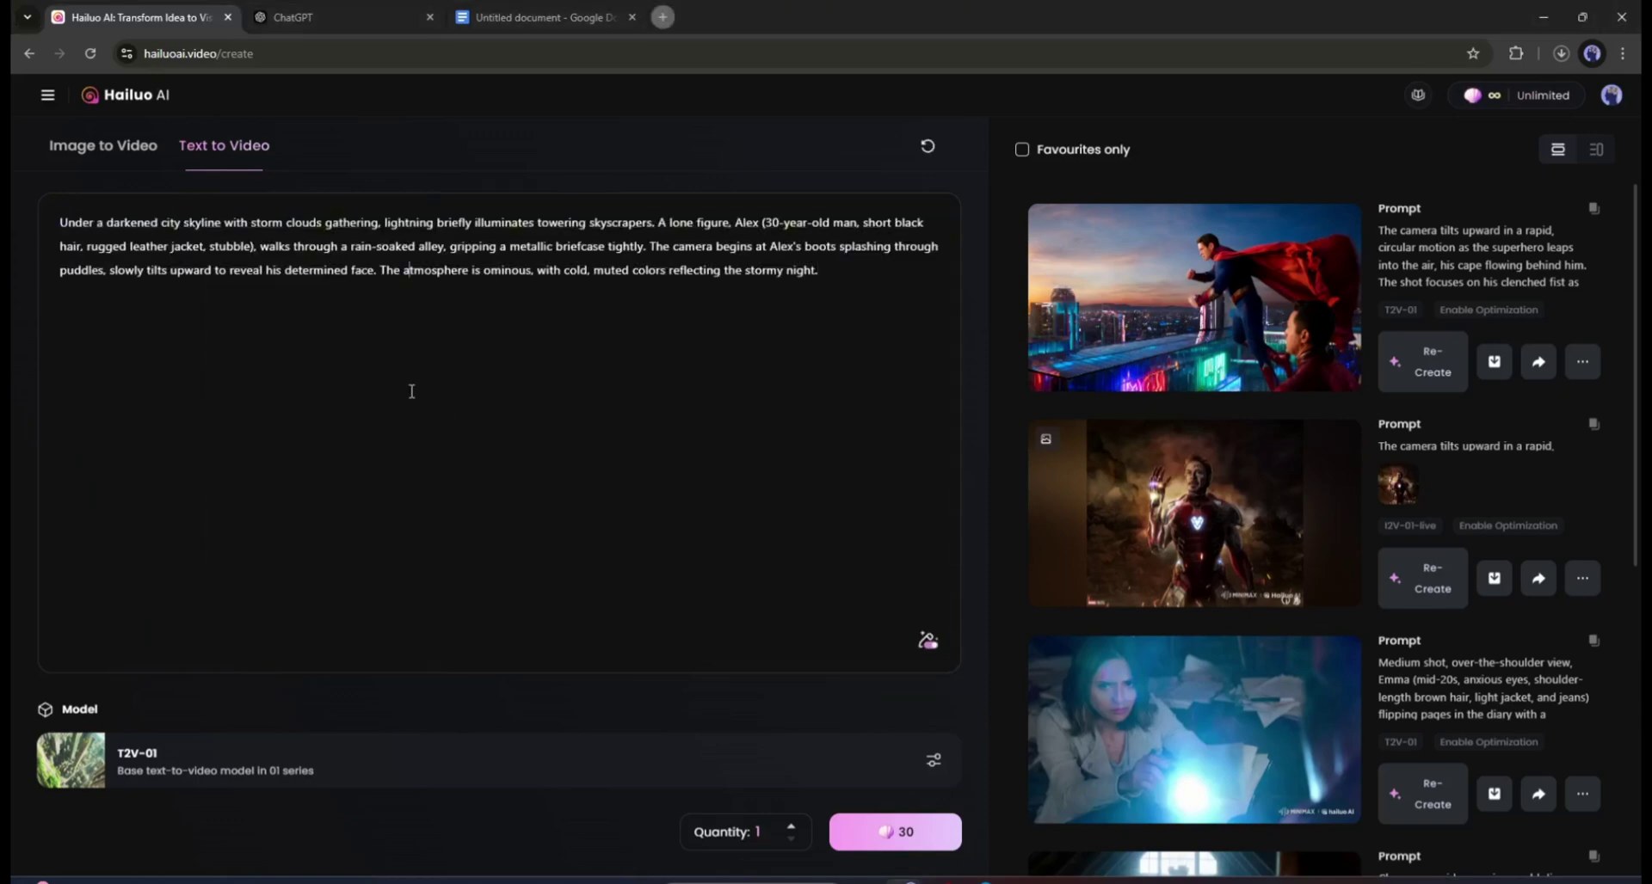
{"action": "left_click_drag", "start_coordinate": [195, 236], "coordinate": [637, 277]}
{"action": "left_click", "coordinate": [747, 287]}
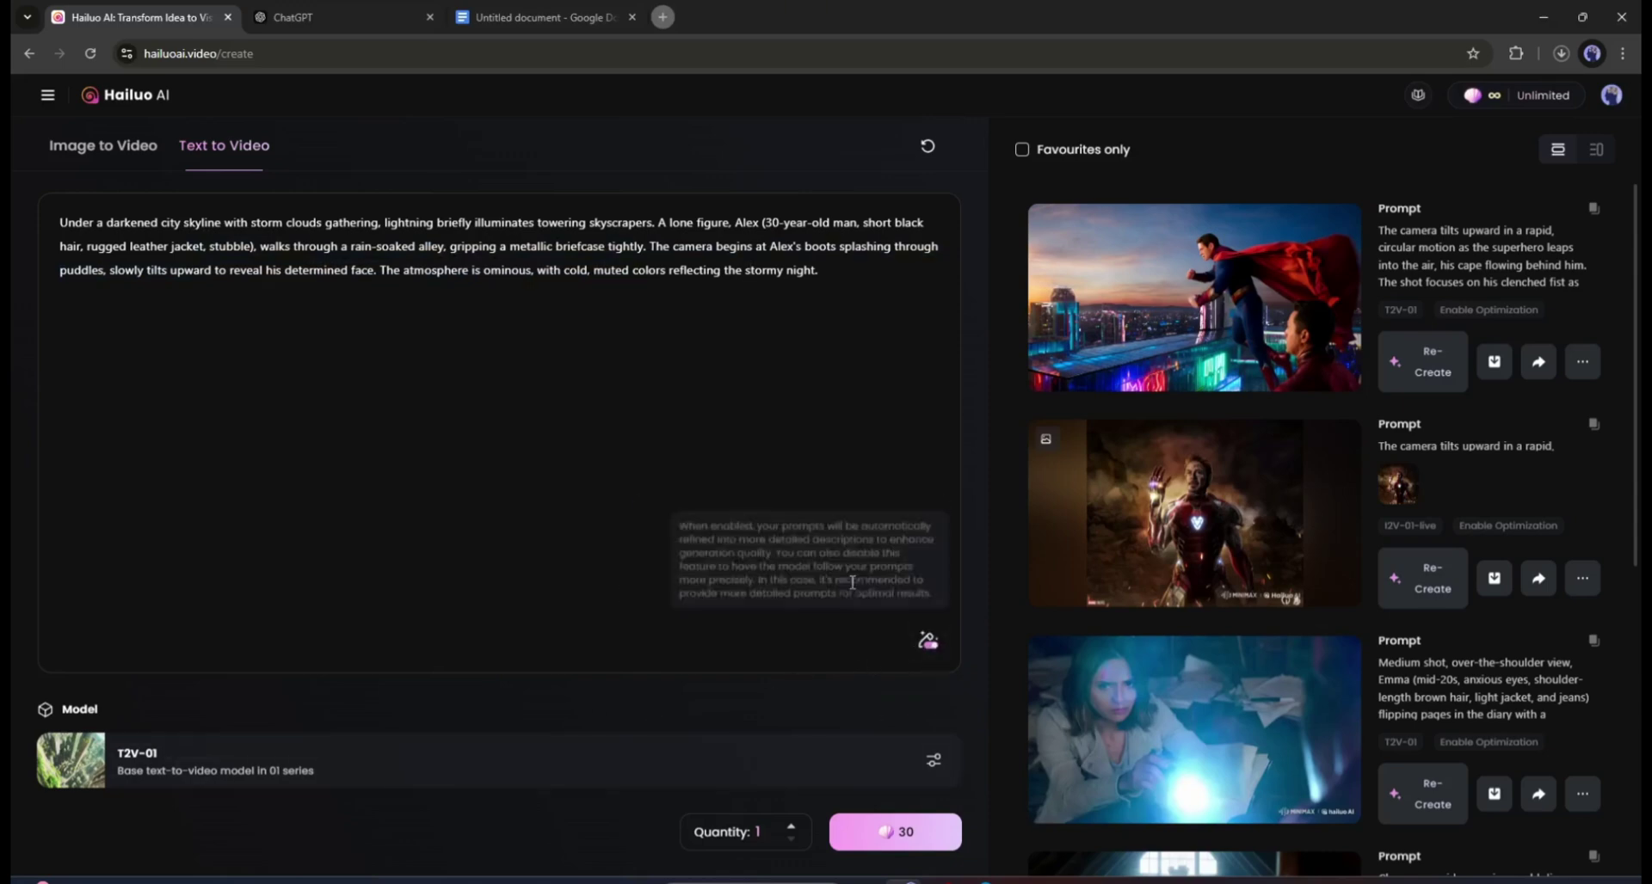
- Turn off prompt optimization, keep T2V-01, set quantity 2, and generate
{"action": "left_click", "coordinate": [928, 641]}
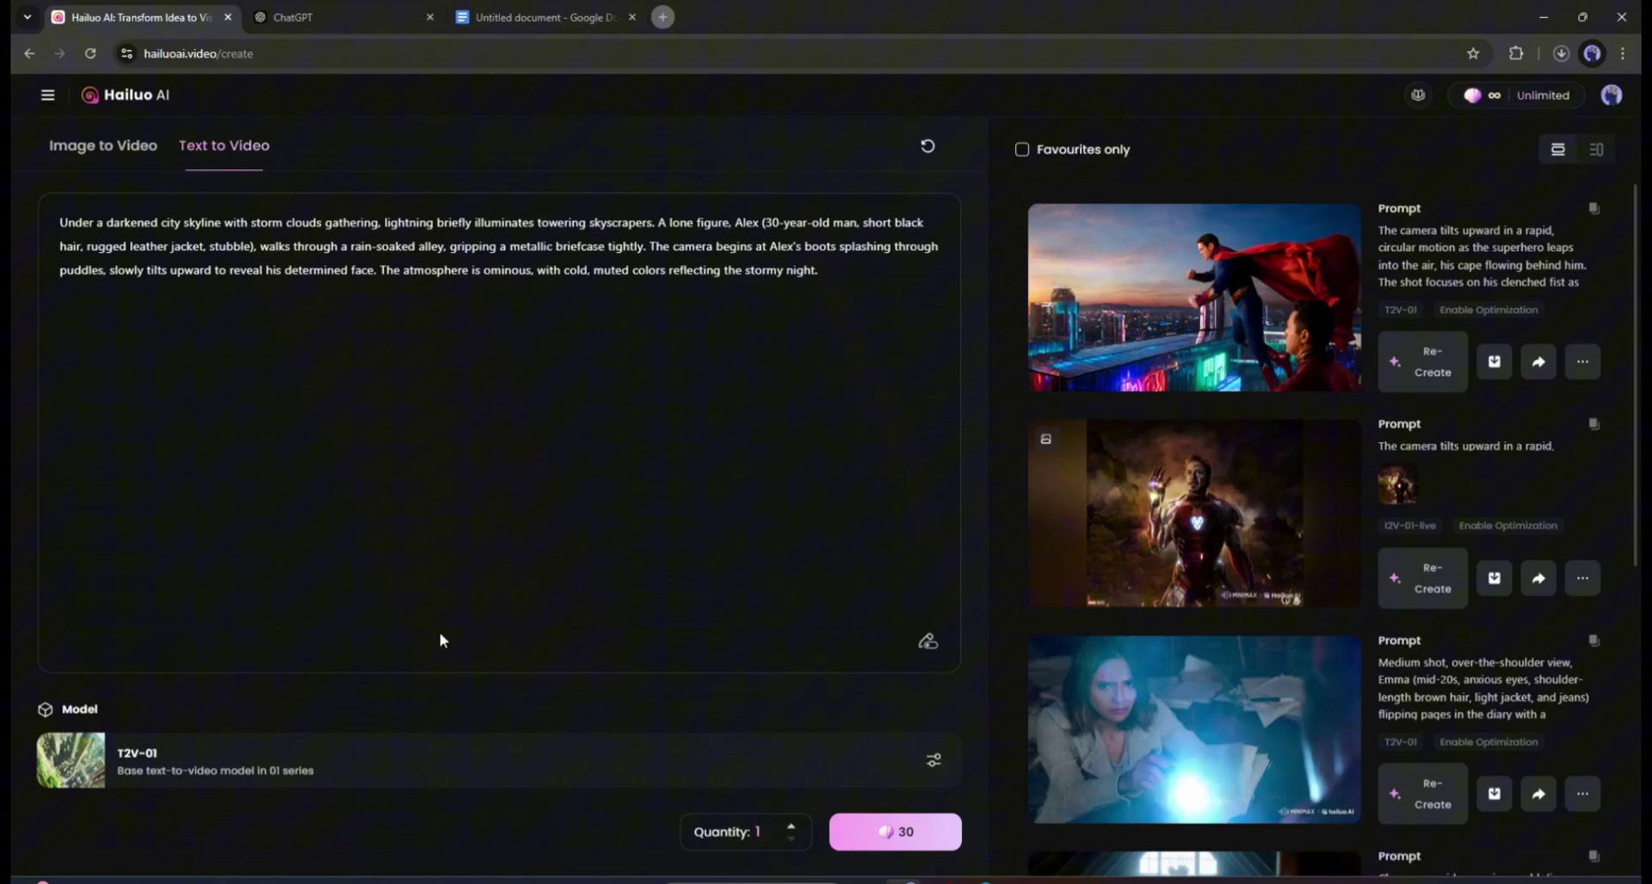
{"action": "left_click", "coordinate": [931, 774]}
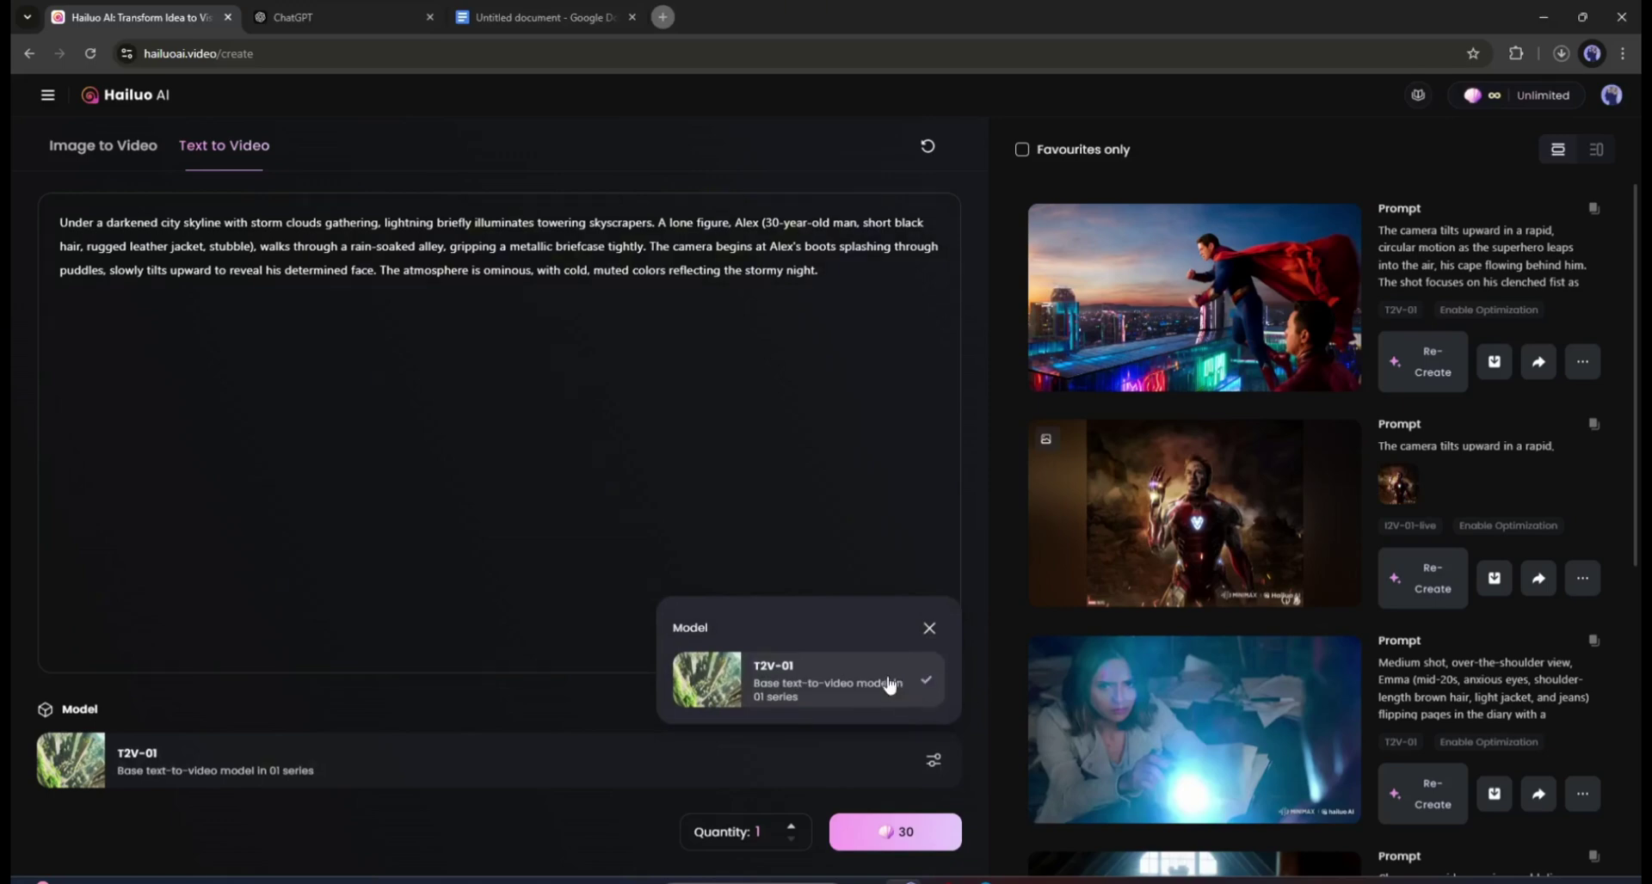
{"action": "left_click", "coordinate": [928, 630]}
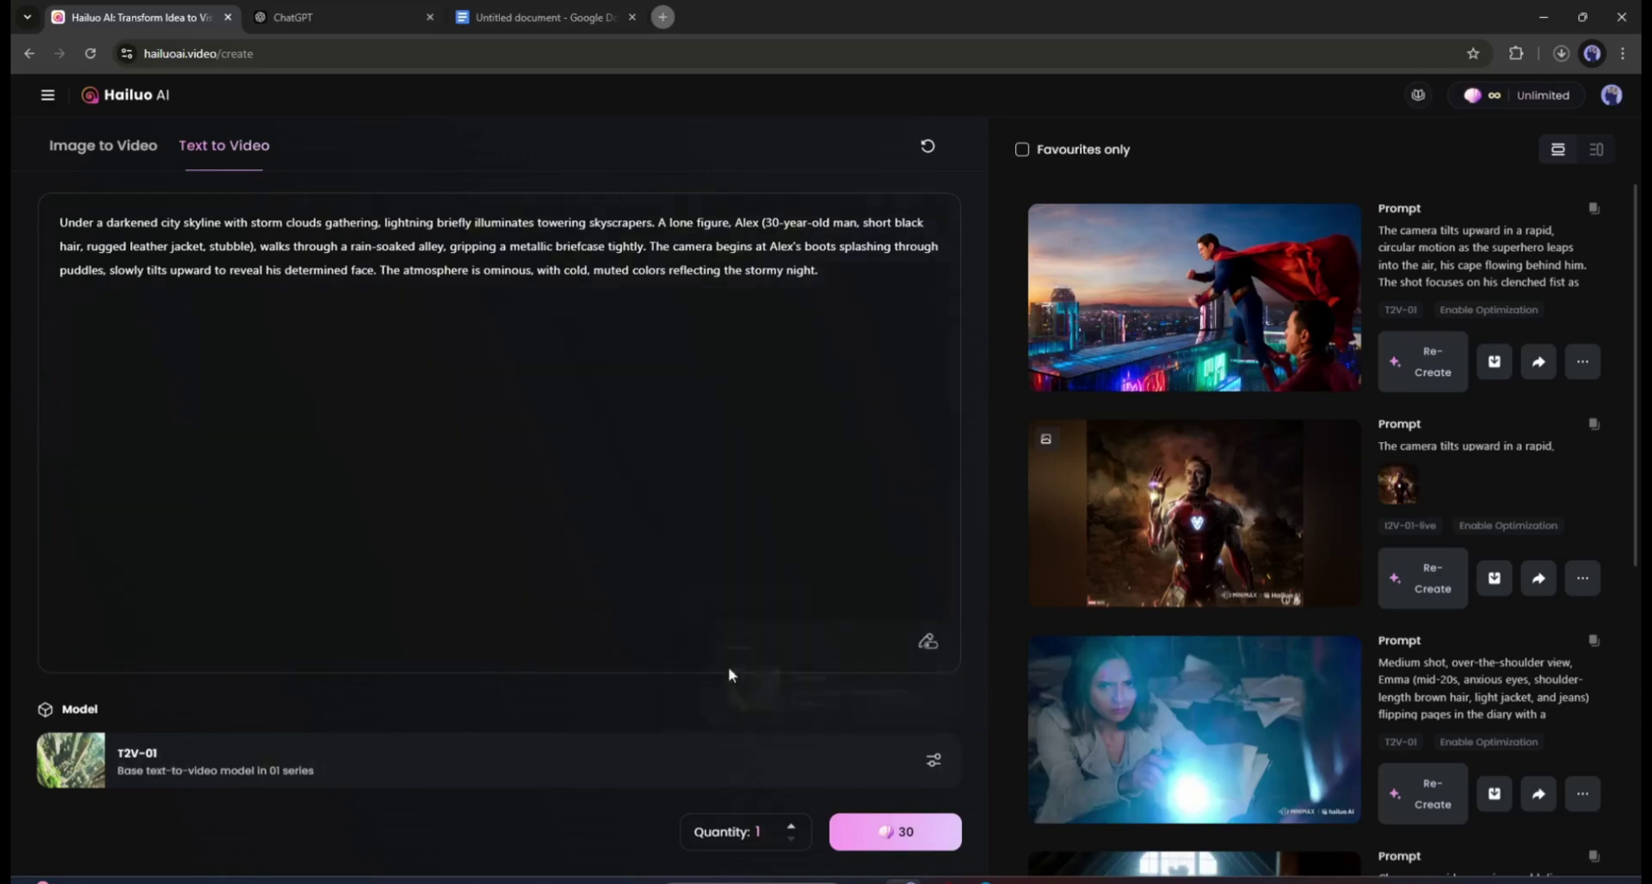
{"action": "left_click", "coordinate": [719, 846]}
{"action": "triple_click", "coordinate": [792, 826]}
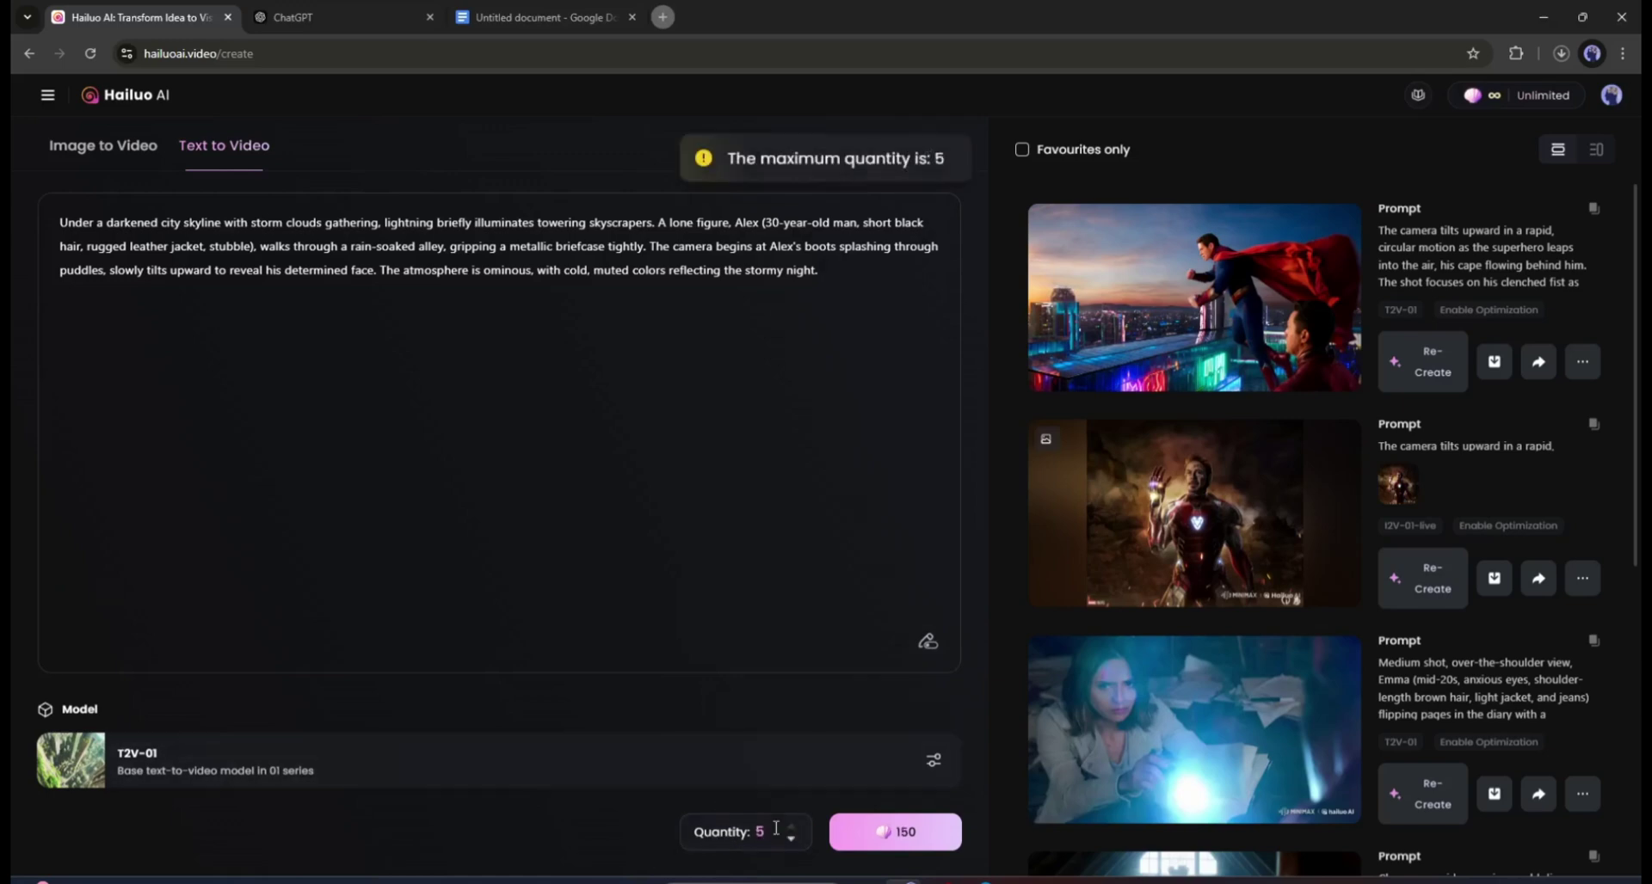
{"action": "double_click", "coordinate": [791, 839]}
{"action": "double_click", "coordinate": [791, 839]}
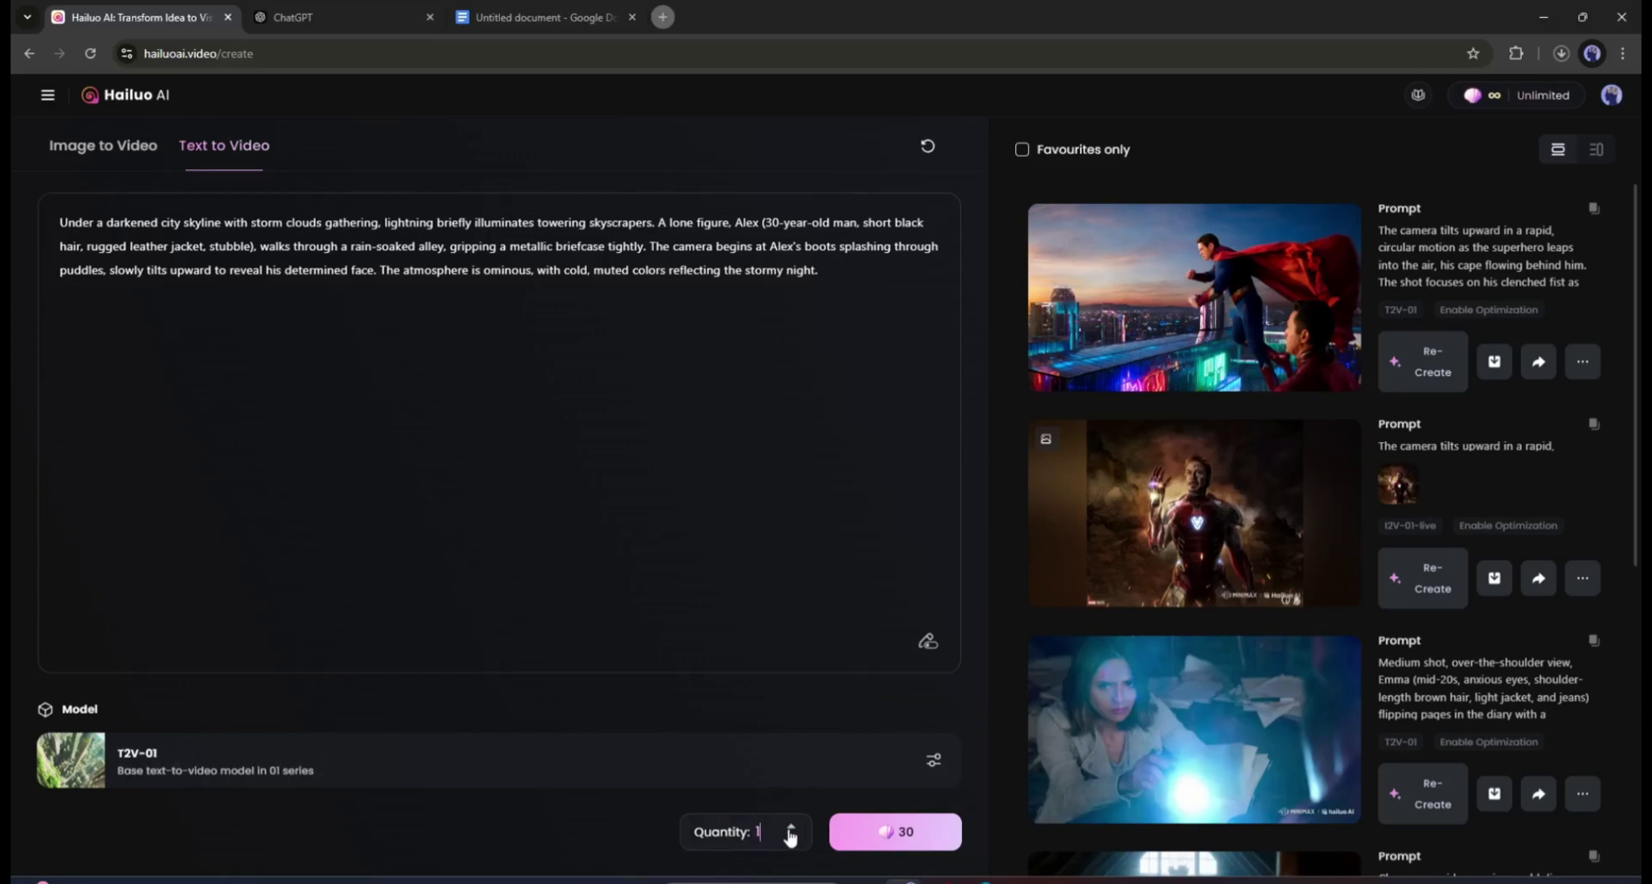
{"action": "left_click", "coordinate": [867, 852]}
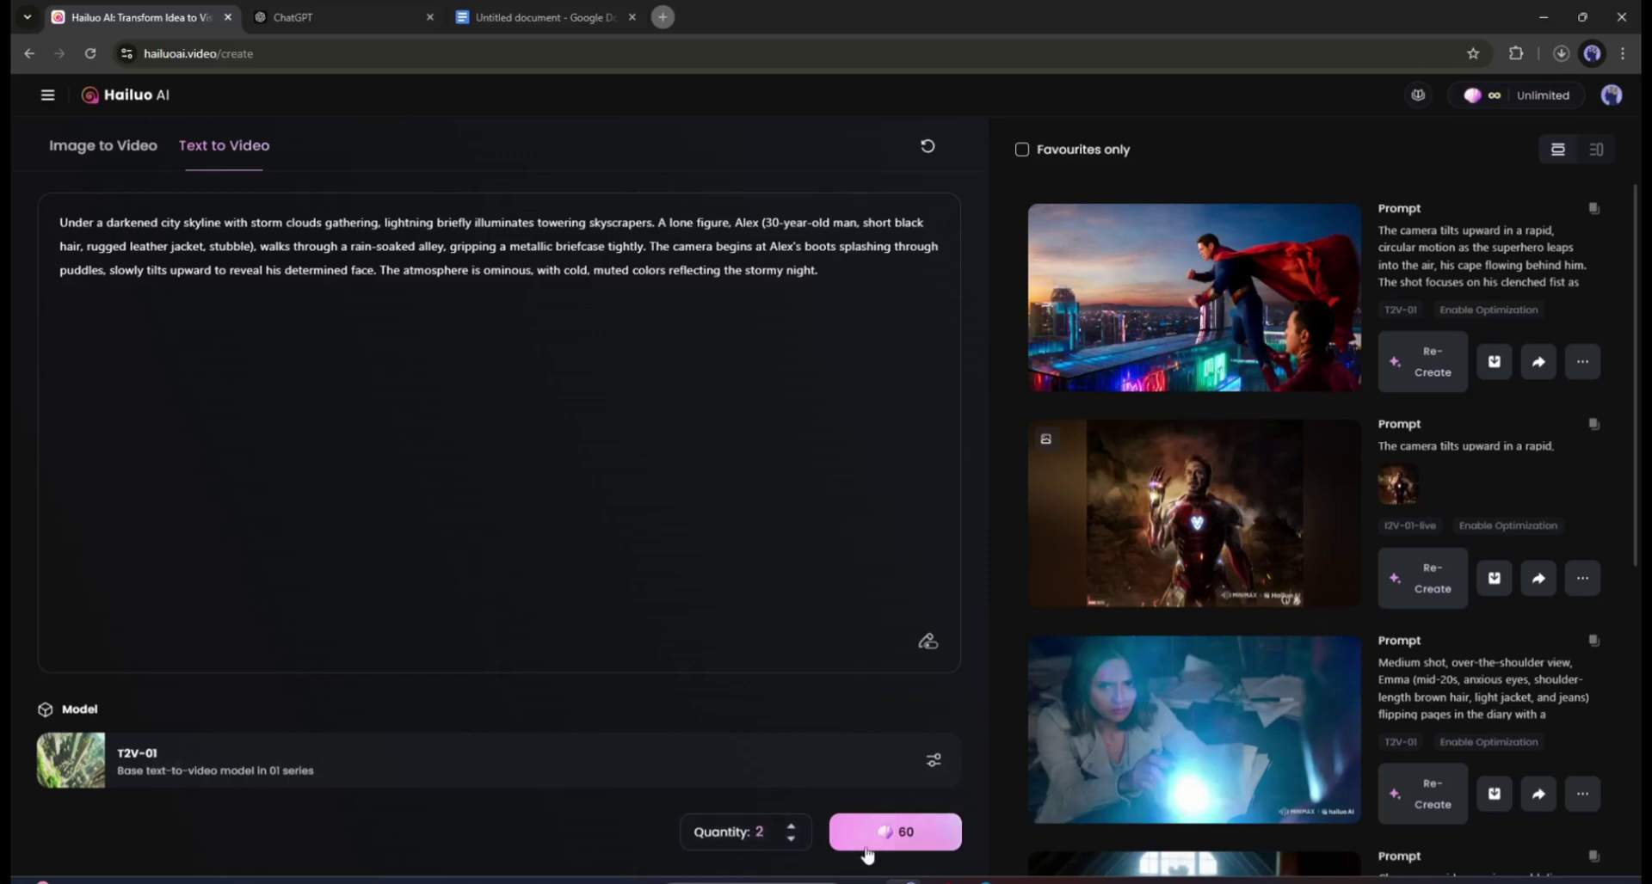
{"action": "left_click", "coordinate": [867, 851]}
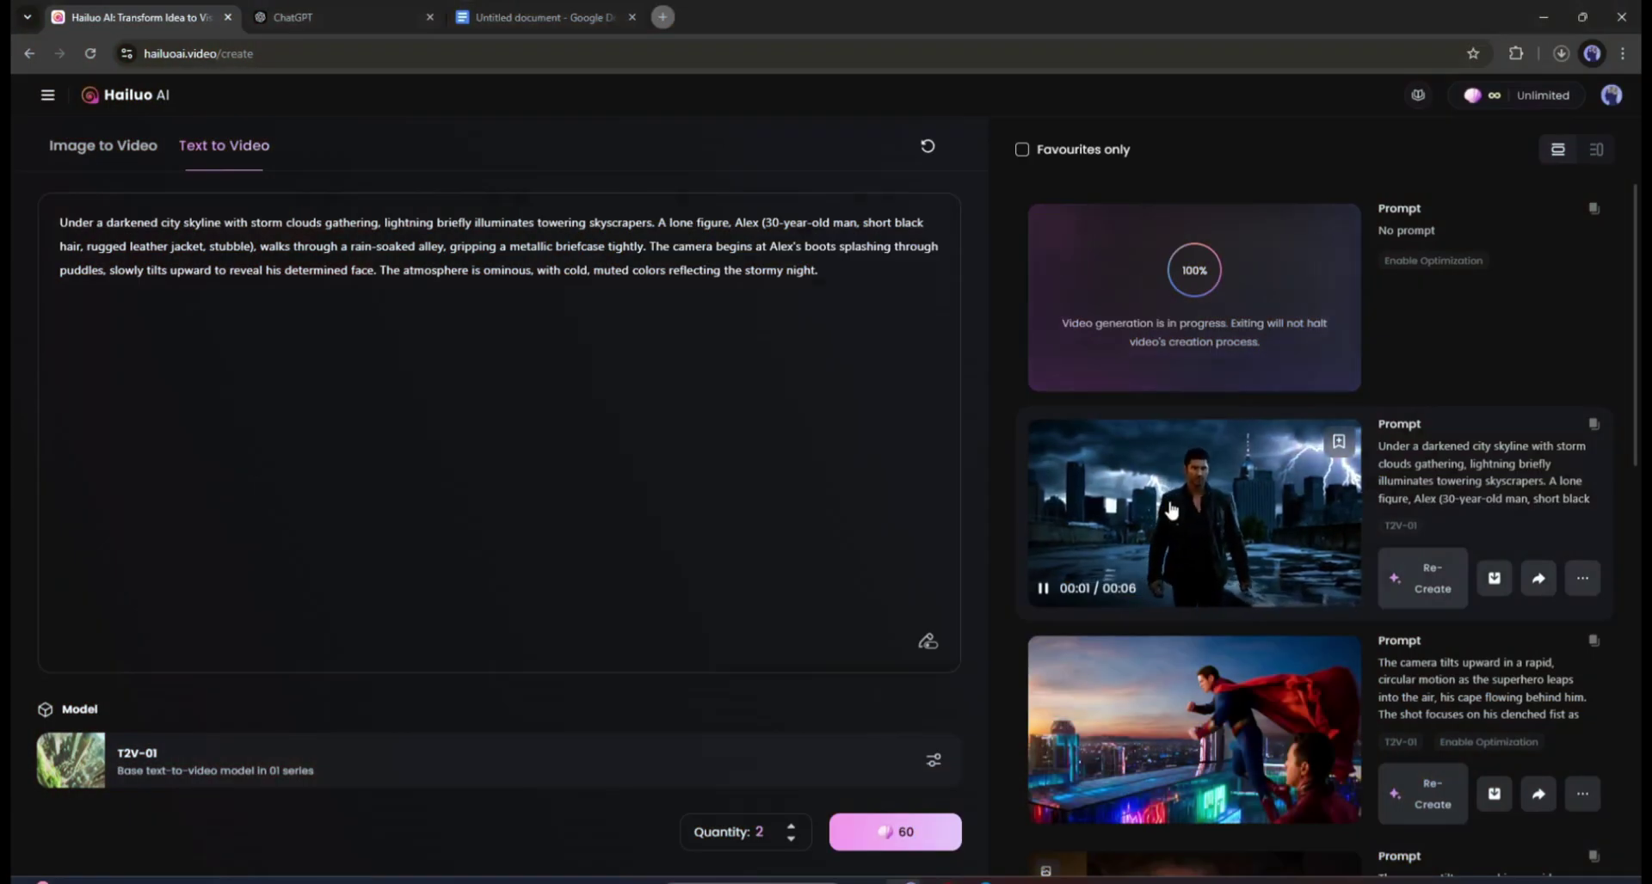
- Open and watch each finished Alex storm-city clip full size
{"action": "left_click", "coordinate": [1170, 509]}
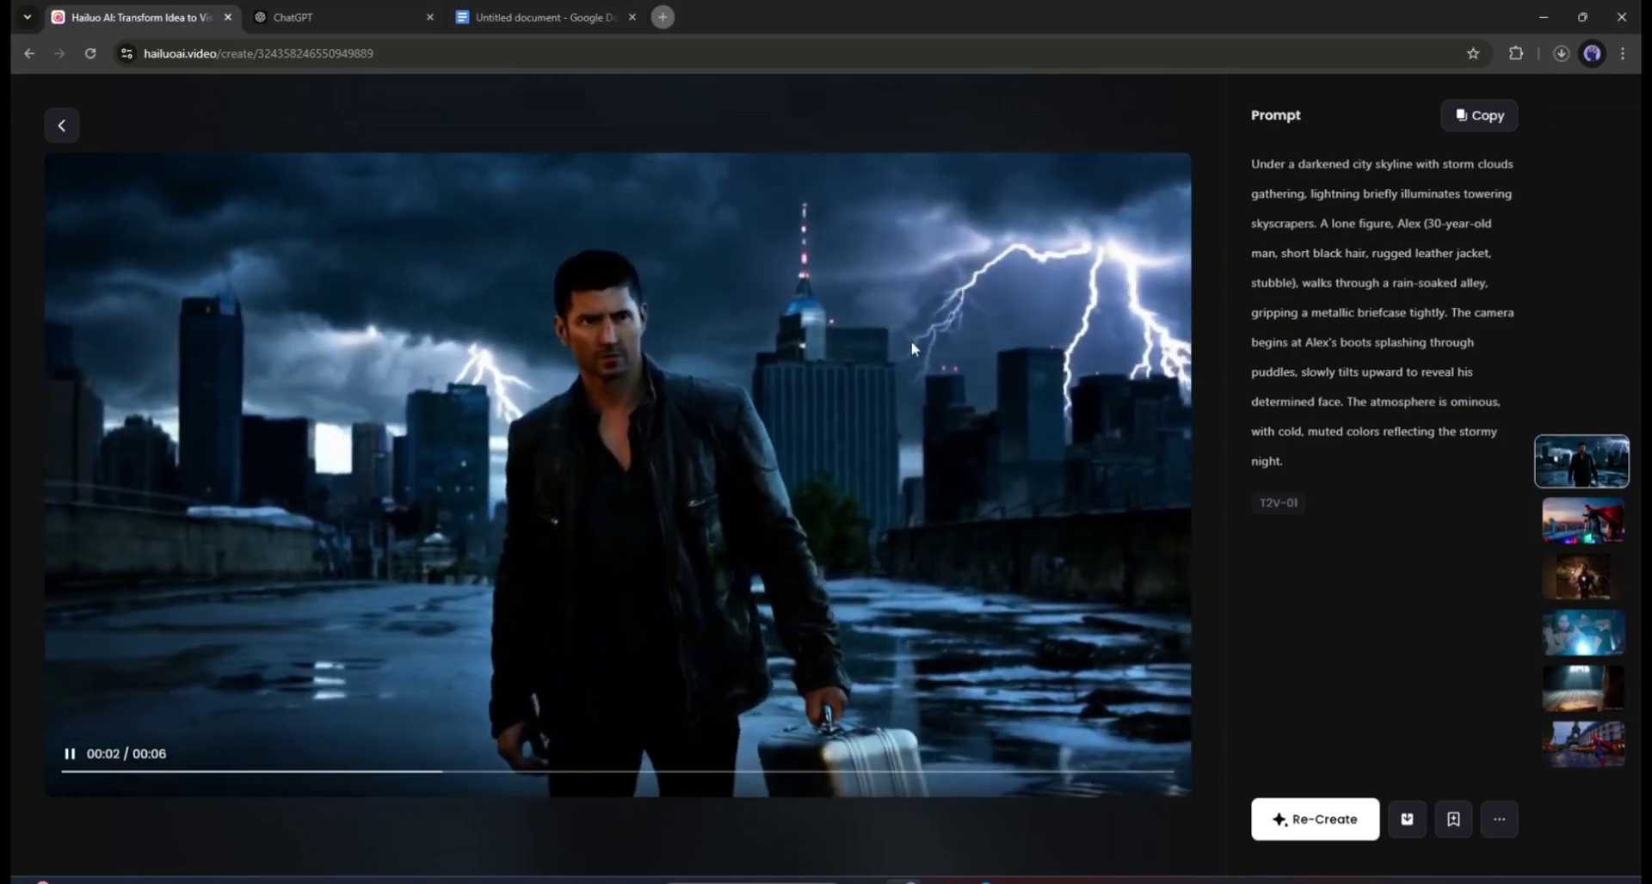
{"action": "left_click", "coordinate": [62, 125]}
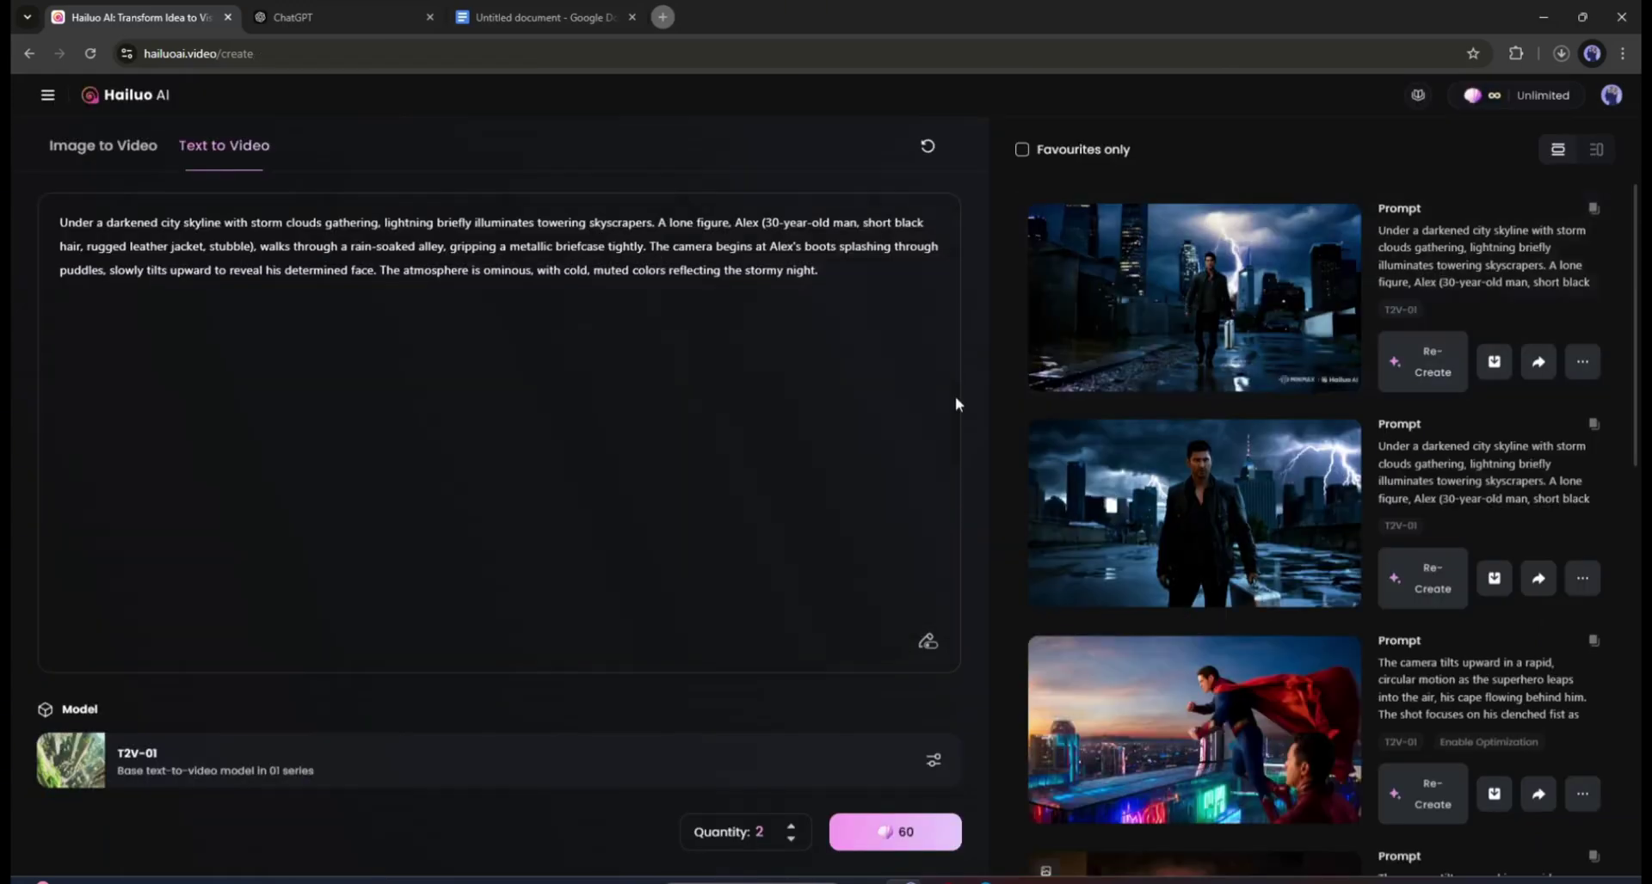
{"action": "left_click", "coordinate": [1036, 378]}
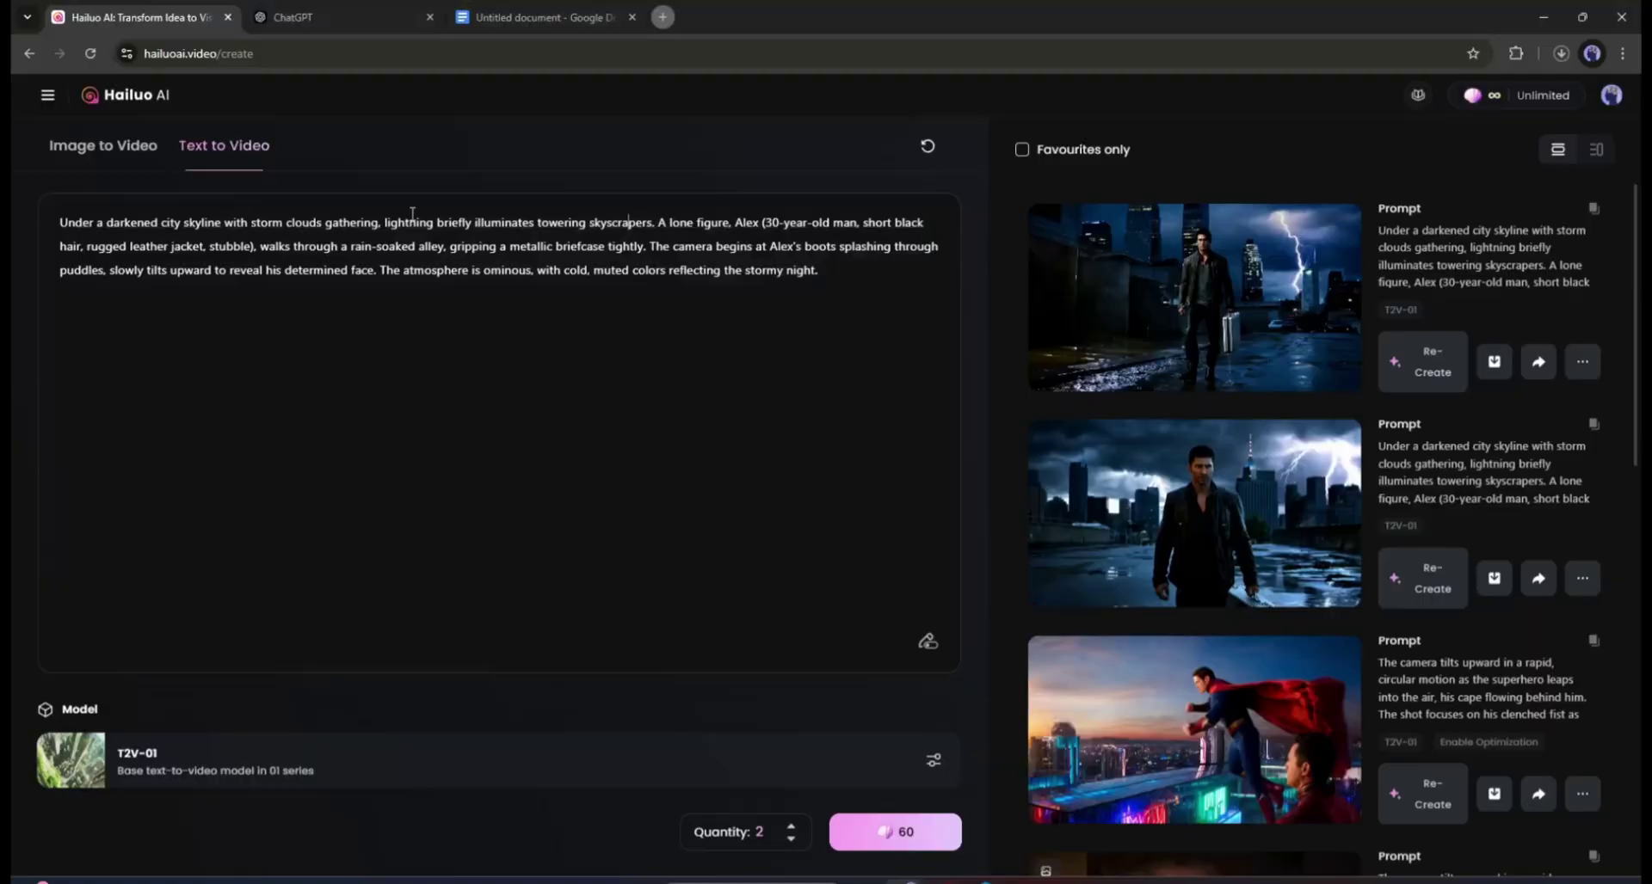
- Switch Hailuo to image-to-video and select the Scene 1 prompt text
{"action": "left_click", "coordinate": [112, 150]}
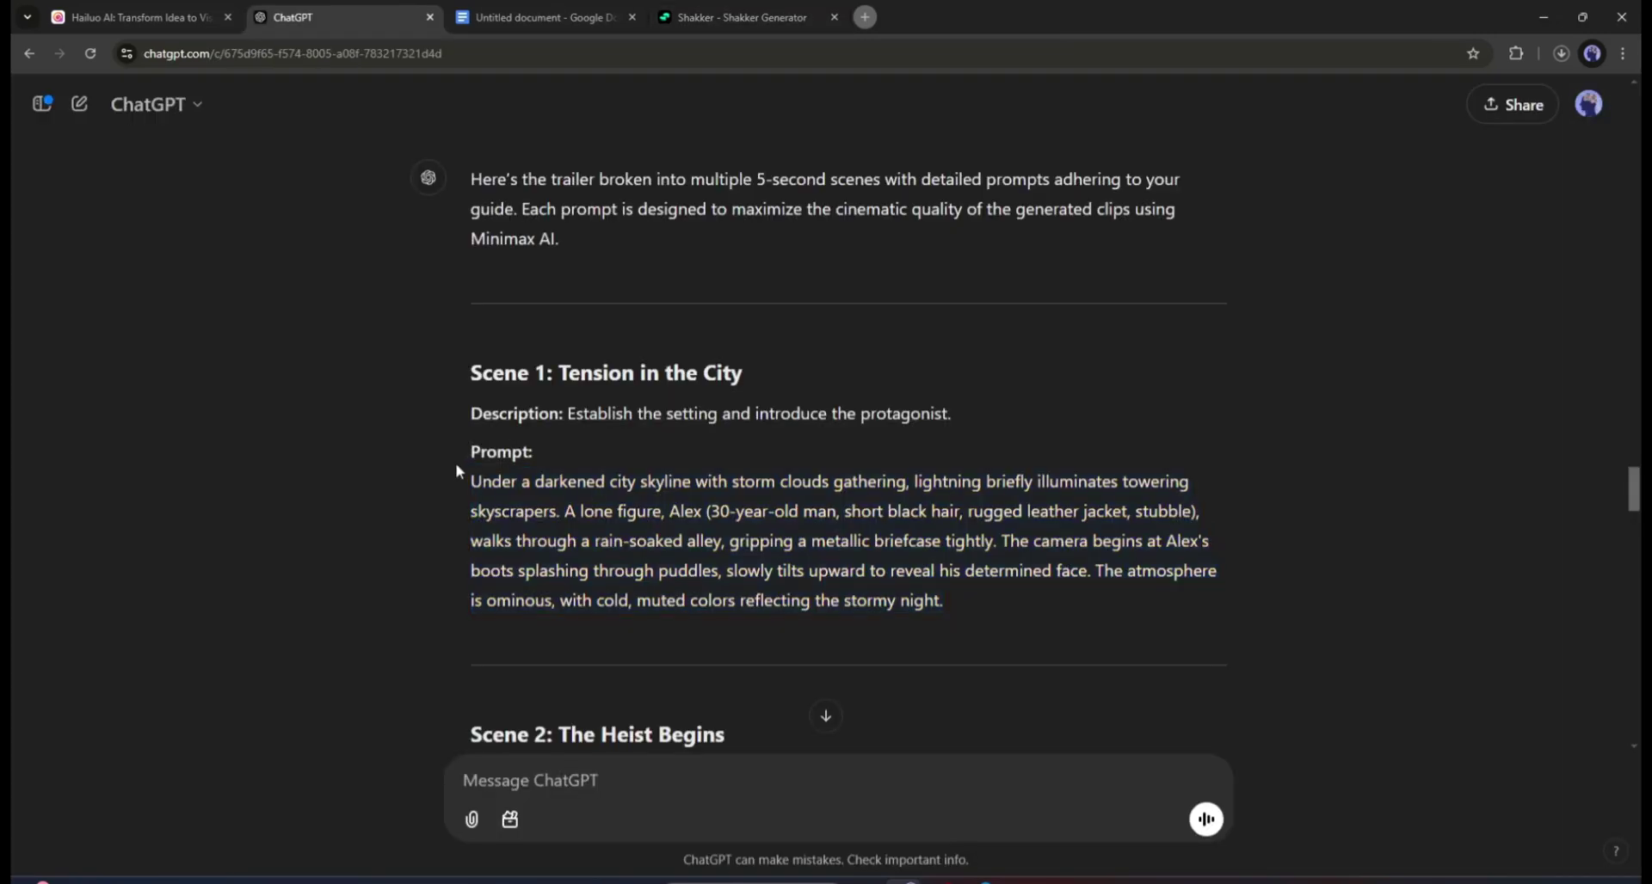
{"action": "left_click_drag", "start_coordinate": [461, 473], "coordinate": [991, 542]}
{"action": "right_click", "coordinate": [671, 504]}
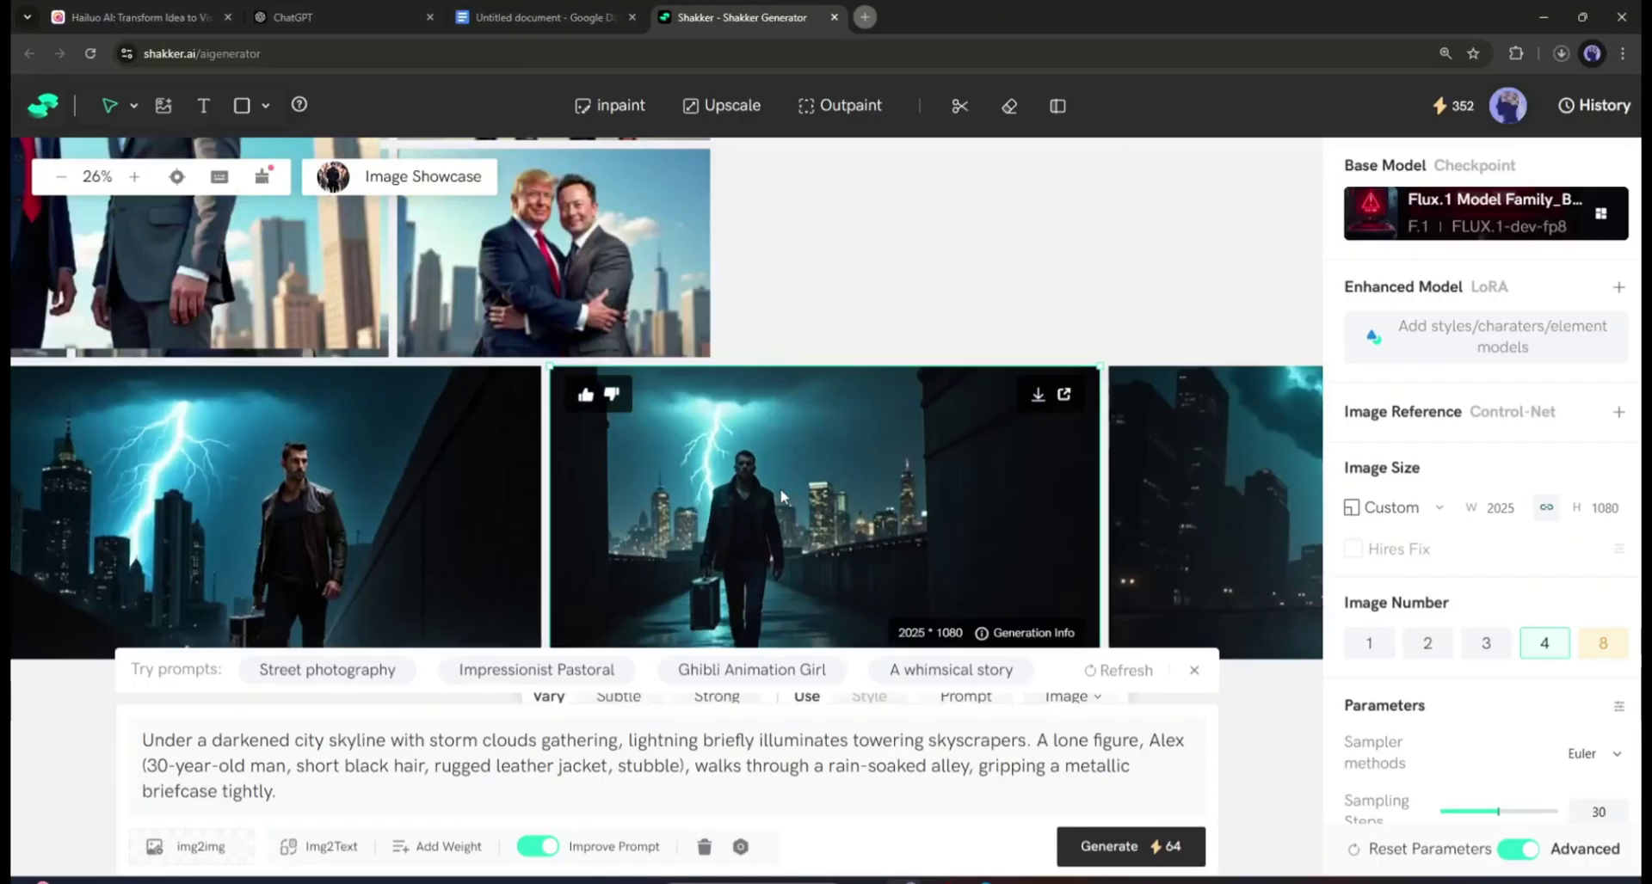
{"action": "scroll", "coordinate": [439, 524], "scroll_direction": "left", "scroll_amount": 5}
{"action": "scroll", "coordinate": [516, 526], "scroll_direction": "down", "scroll_amount": 1}
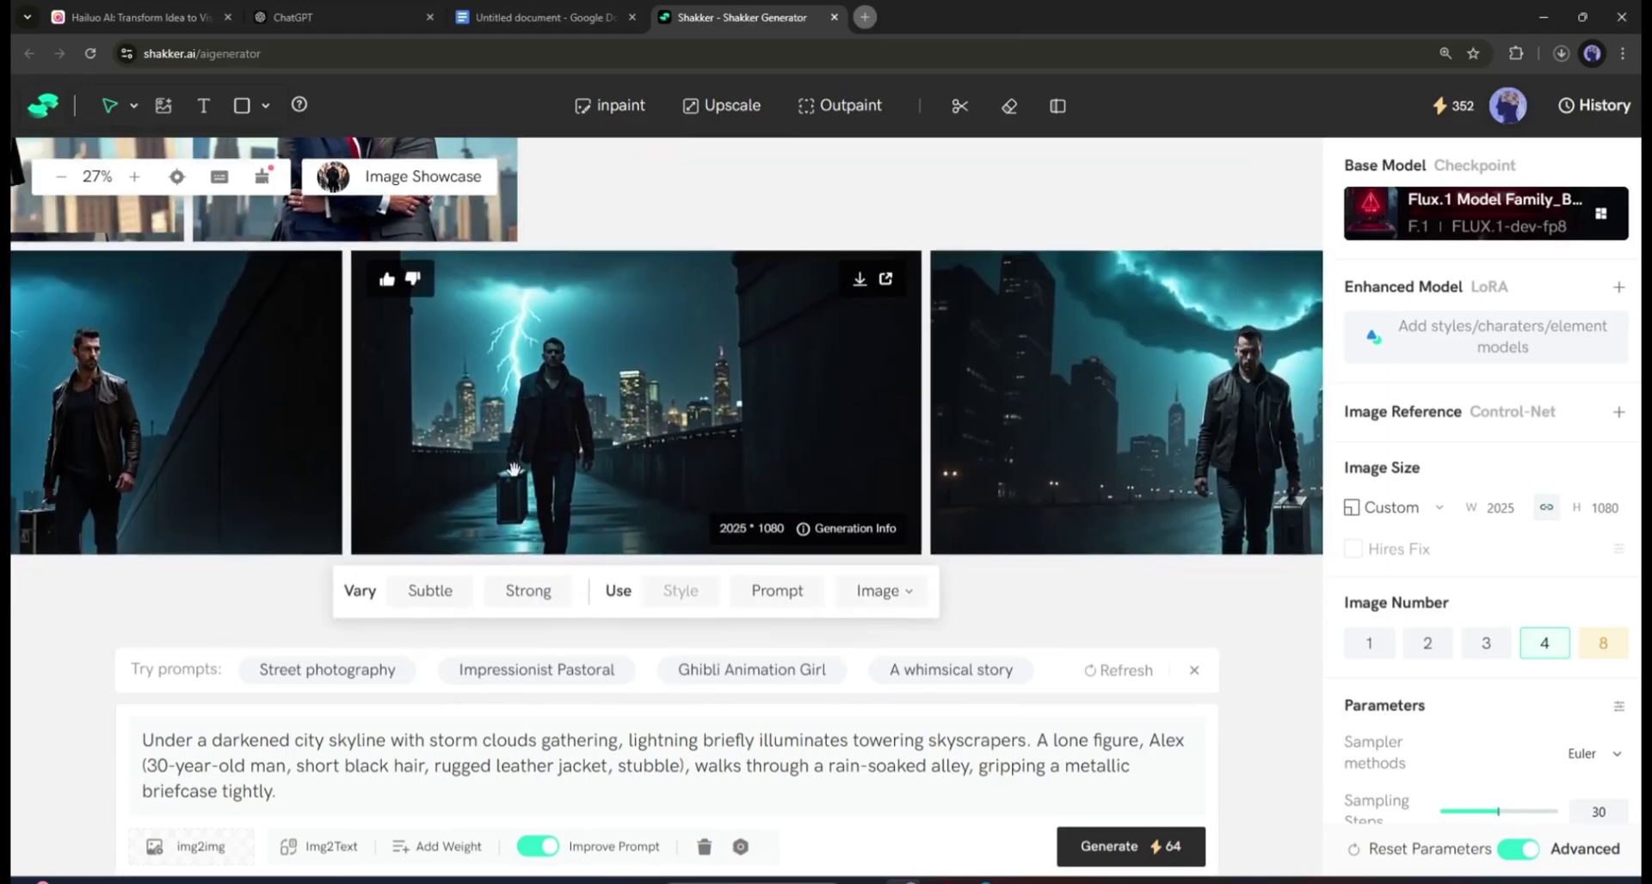
- Paste the Scene 2 facility-raid prompt from ChatGPT into Shakker's prompt box
{"action": "left_click", "coordinate": [344, 17]}
{"action": "scroll", "coordinate": [843, 430], "scroll_direction": "down", "scroll_amount": 1}
{"action": "left_click_drag", "start_coordinate": [471, 503], "coordinate": [1042, 534]}
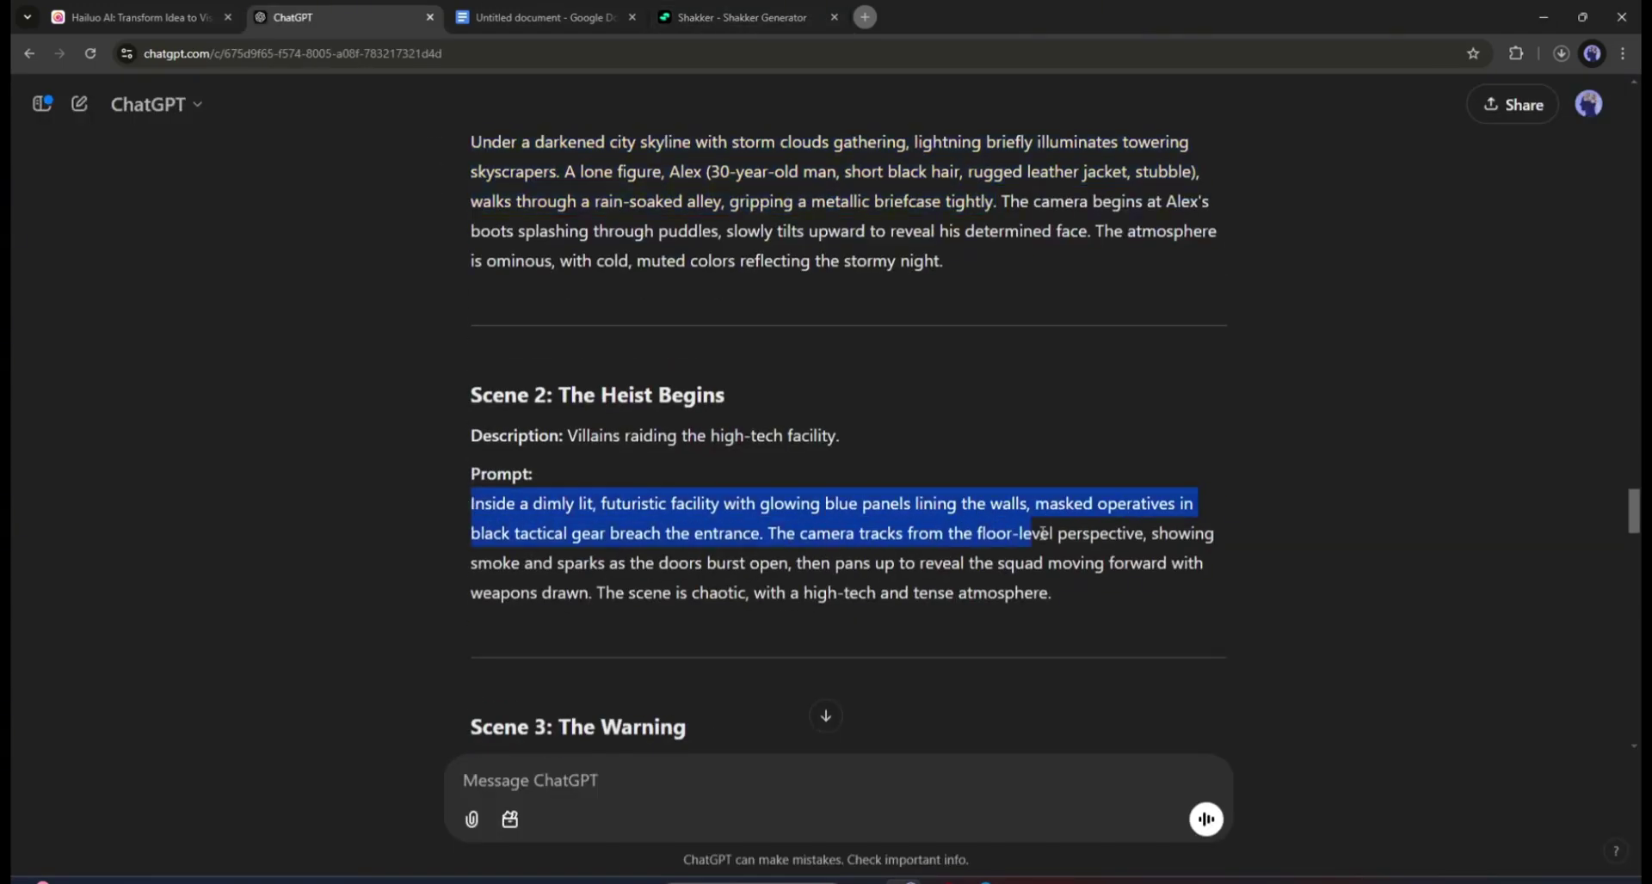
{"action": "left_click", "coordinate": [739, 17]}
{"action": "type", "text": "Inside a dimly lit, futuristic facility with glowing blue panels lining the walls, masked operatives in black tactical gear breach the entrance."}
{"action": "left_click", "coordinate": [1106, 844]}
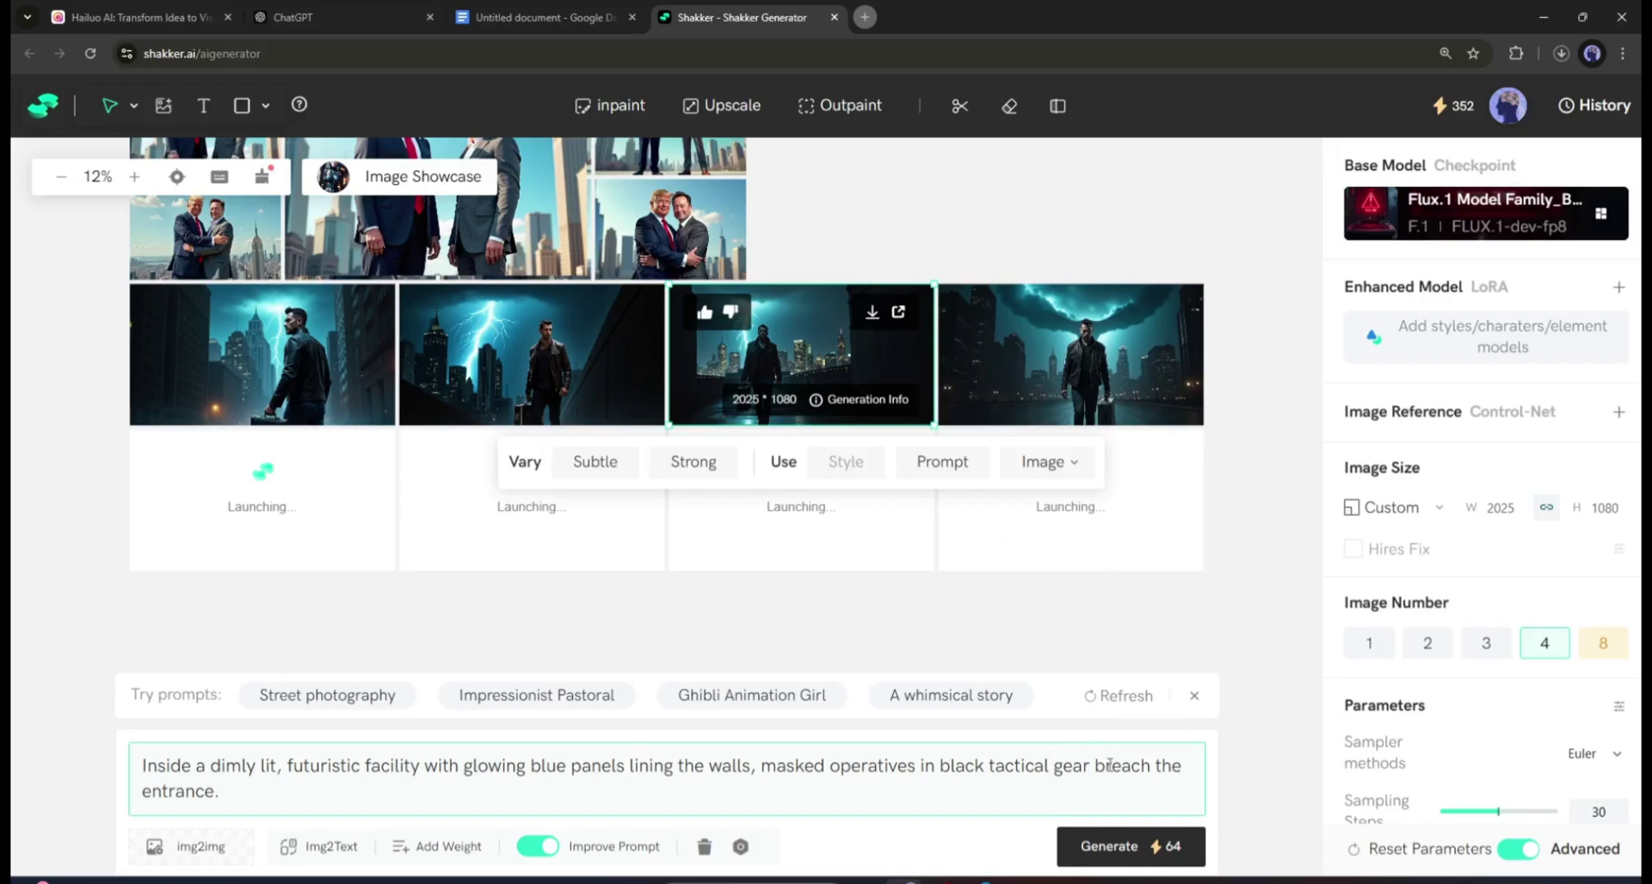
- Copy the Scene 3 prompt into Shakker, then select all stills in Minimax Film
{"action": "left_click", "coordinate": [344, 17]}
{"action": "scroll", "coordinate": [843, 431], "scroll_direction": "down", "scroll_amount": 4}
{"action": "left_click_drag", "start_coordinate": [471, 496], "coordinate": [1026, 536]}
{"action": "key", "text": "ctrl+c"}
{"action": "left_click", "coordinate": [740, 17]}
{"action": "key", "text": "ctrl+v"}
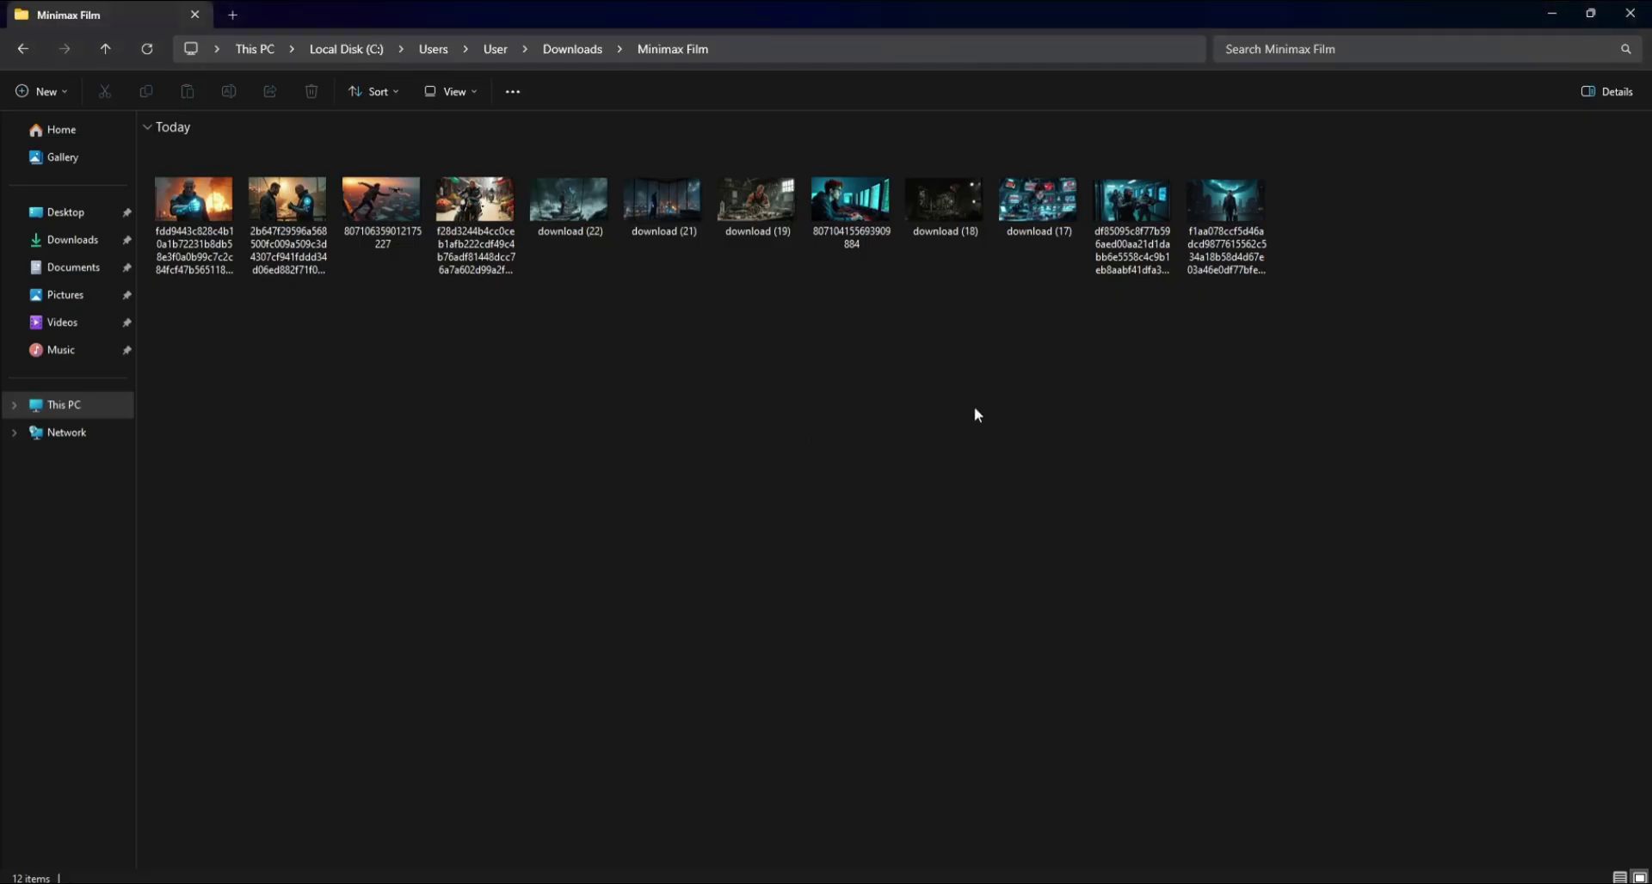
{"action": "key", "text": "ctrl+a"}
- Upload the storm-city man image as the image-to-video start frame
{"action": "left_click", "coordinate": [869, 731]}
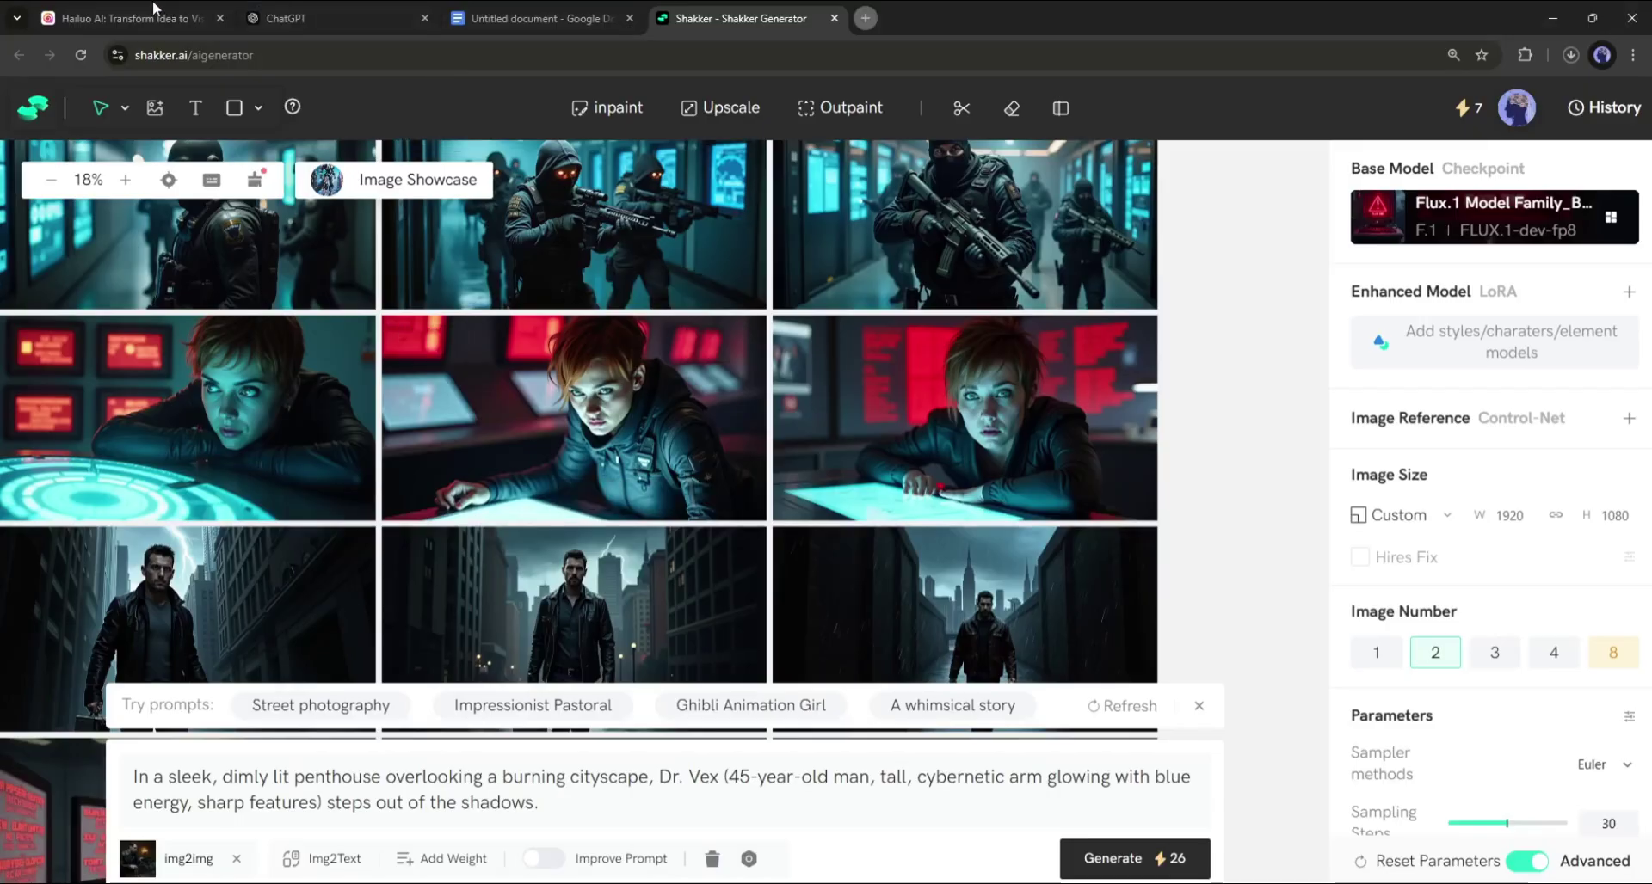
{"action": "left_click", "coordinate": [153, 17]}
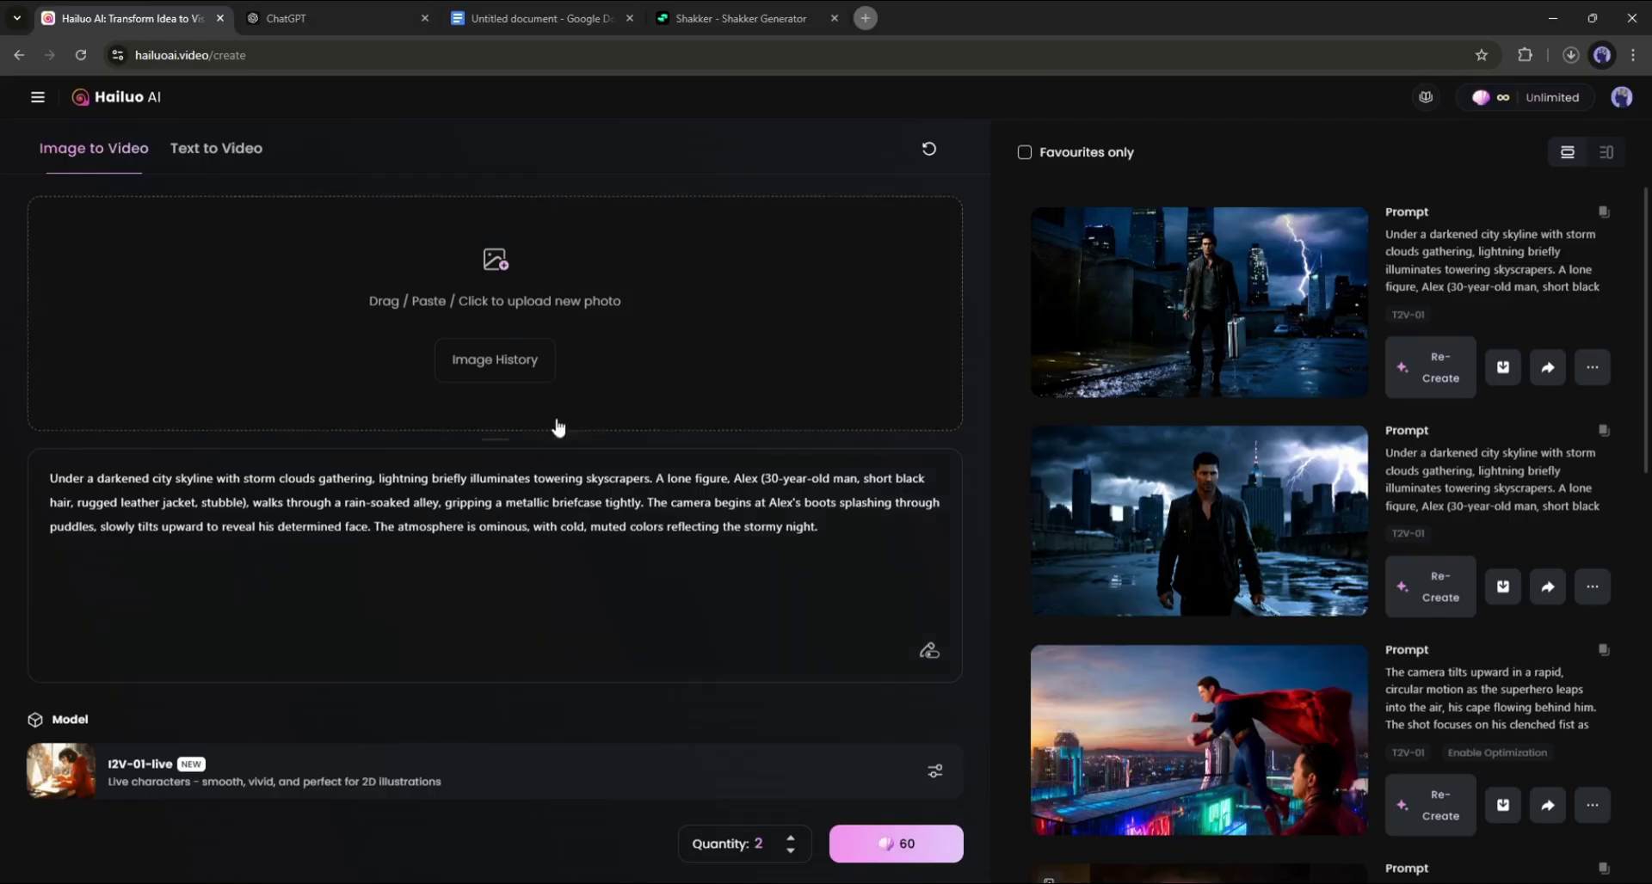
{"action": "left_click", "coordinate": [160, 148]}
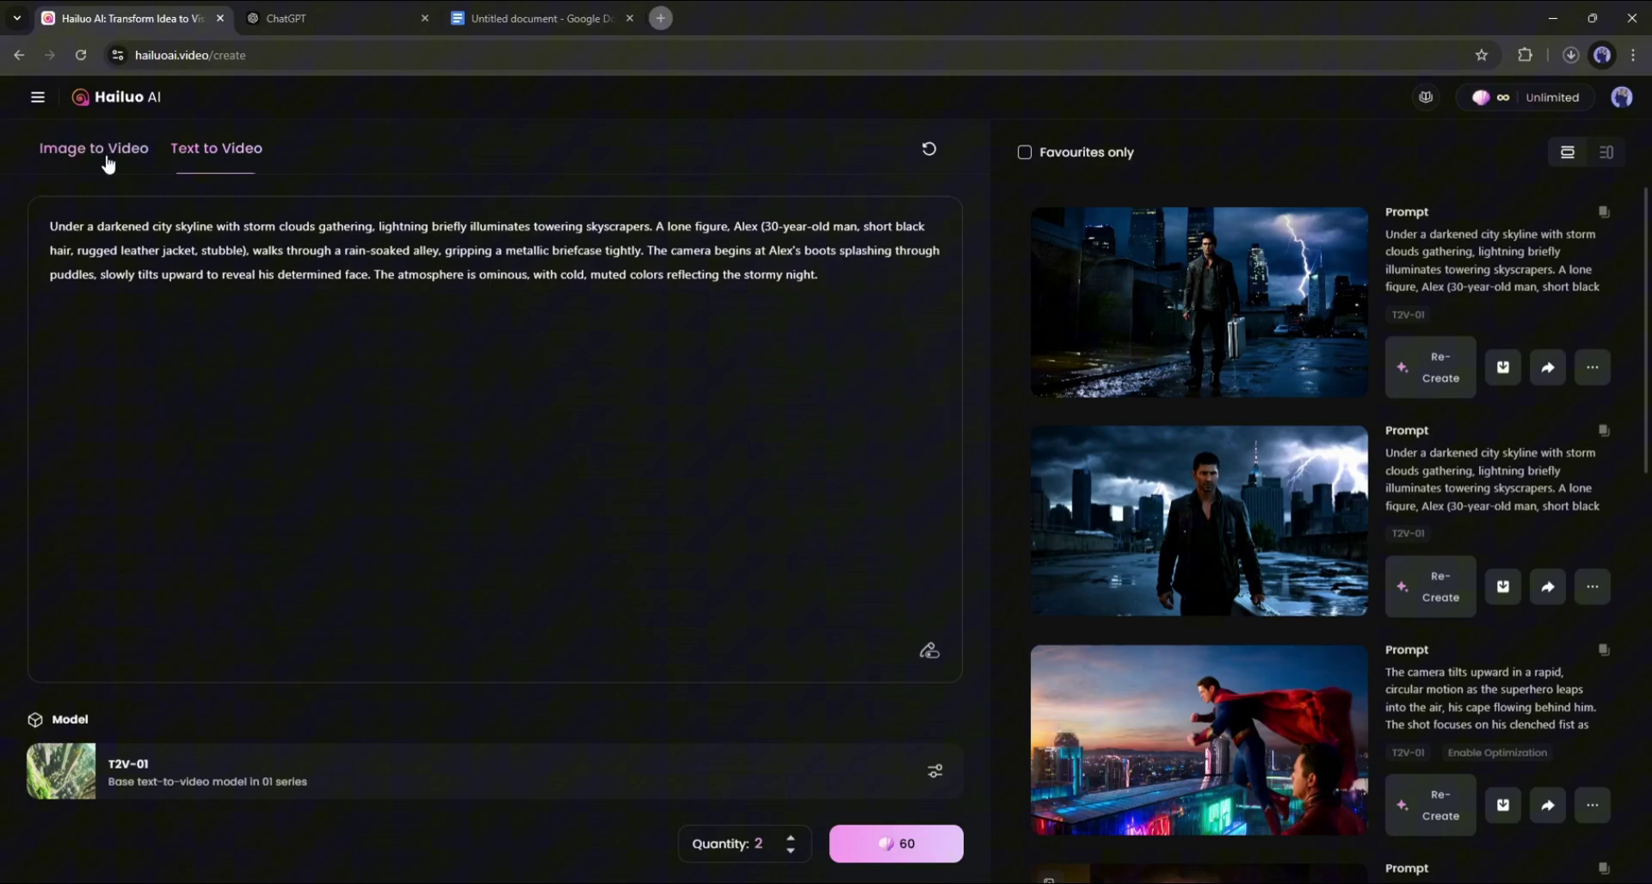
{"action": "left_click", "coordinate": [108, 155]}
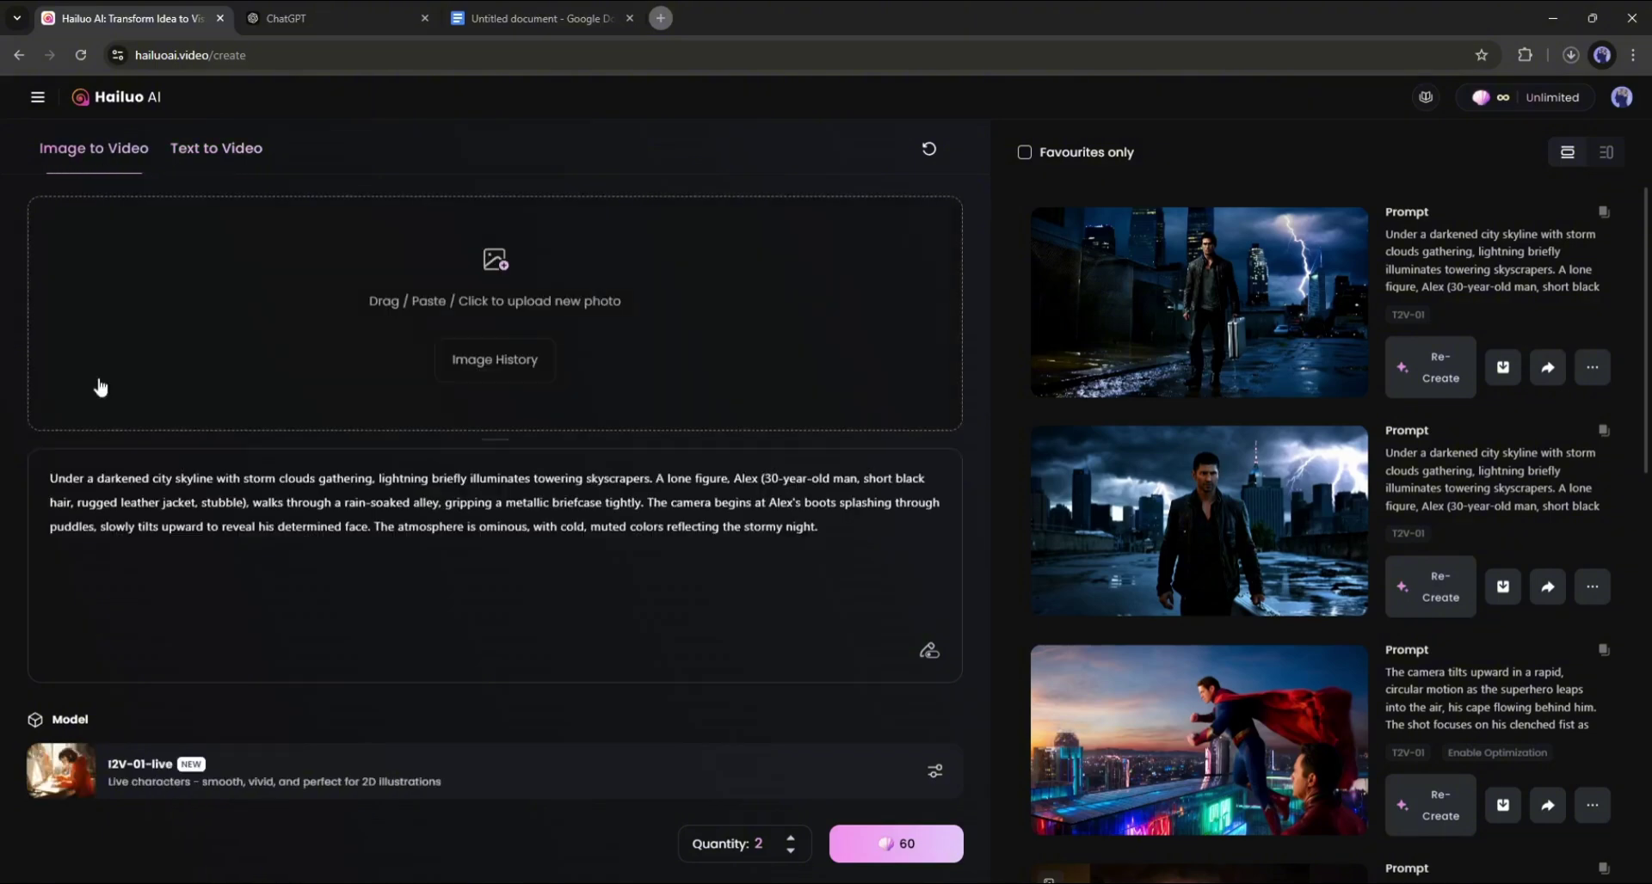
{"action": "left_click", "coordinate": [543, 310]}
{"action": "left_click", "coordinate": [607, 323]}
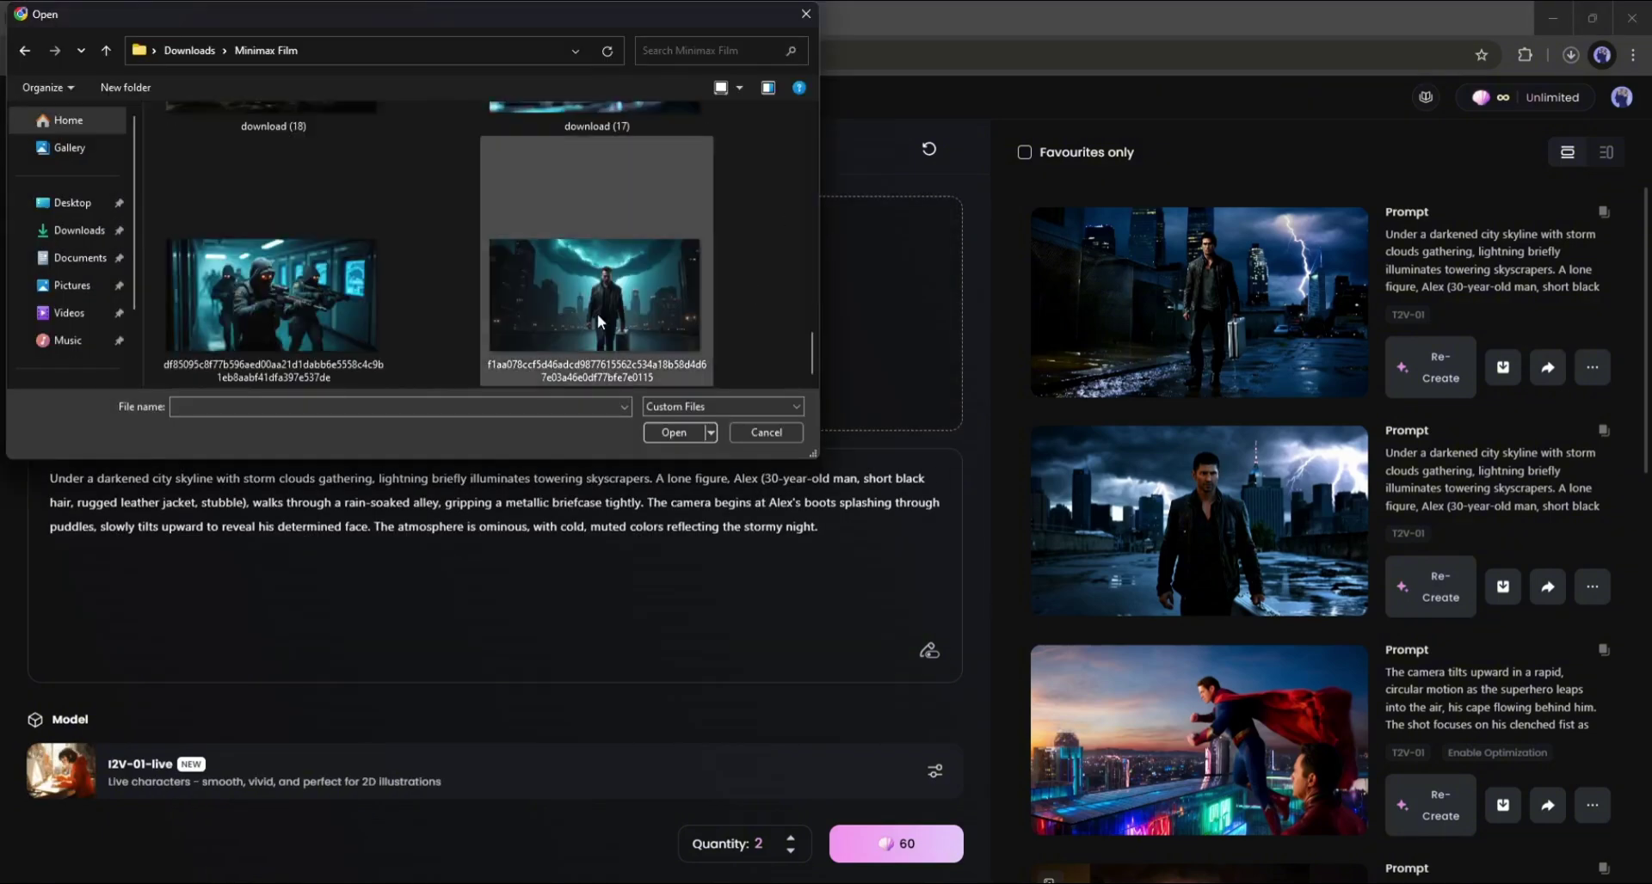
{"action": "double_click", "coordinate": [607, 322]}
- Replace the prompt with Scene 1, enable prompt optimization, and choose model I2V-01
{"action": "left_click", "coordinate": [359, 11]}
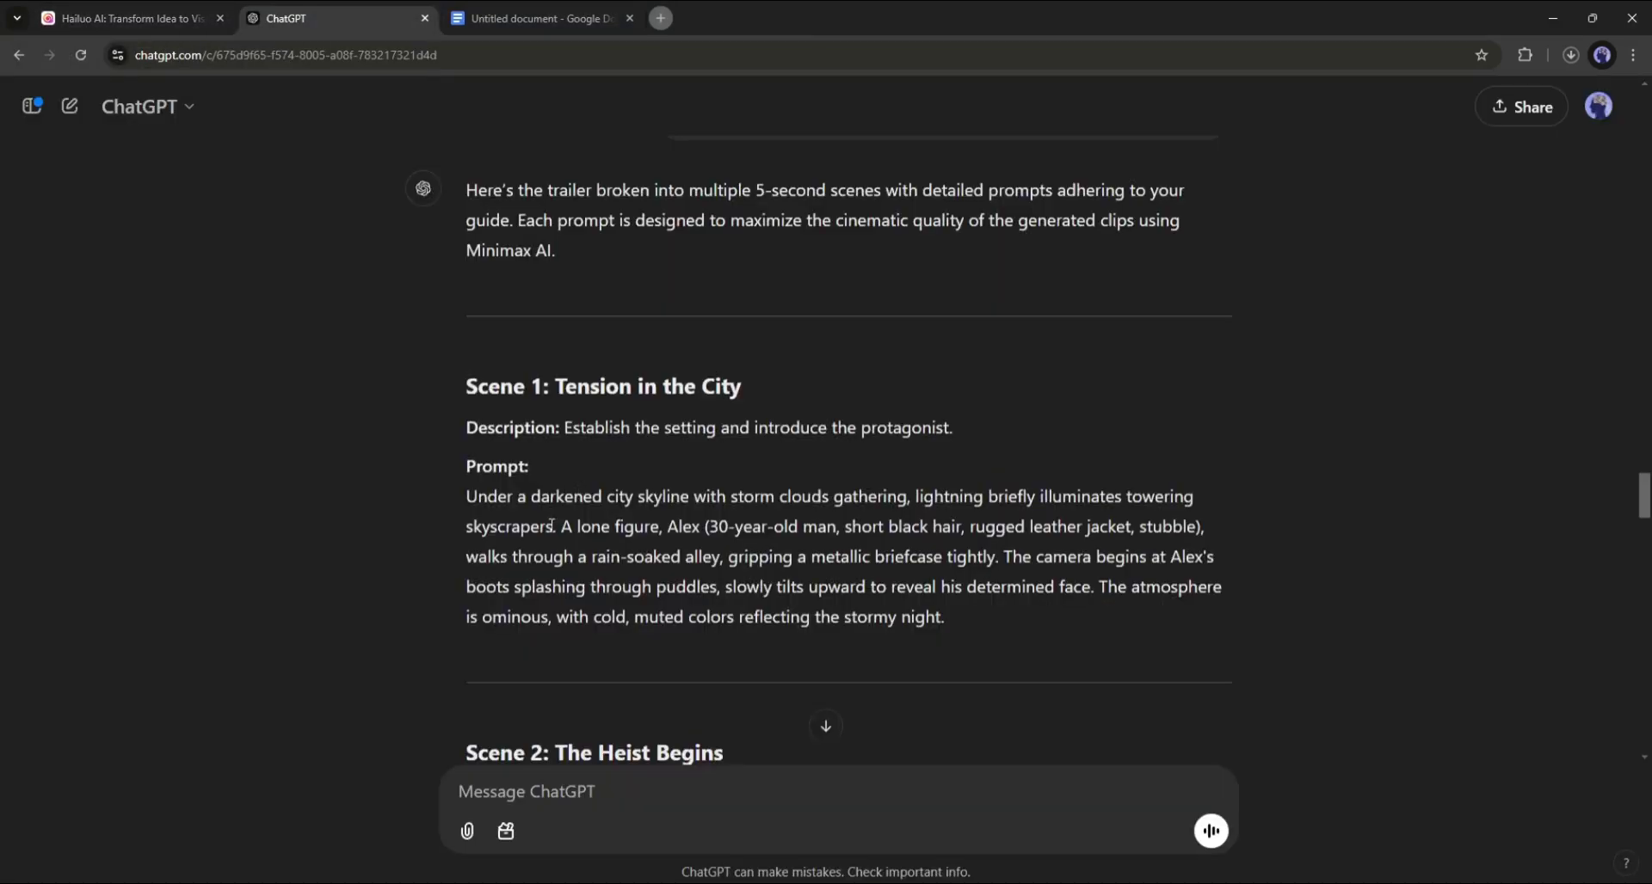
{"action": "left_click_drag", "start_coordinate": [531, 520], "coordinate": [953, 630]}
{"action": "left_click", "coordinate": [127, 9]}
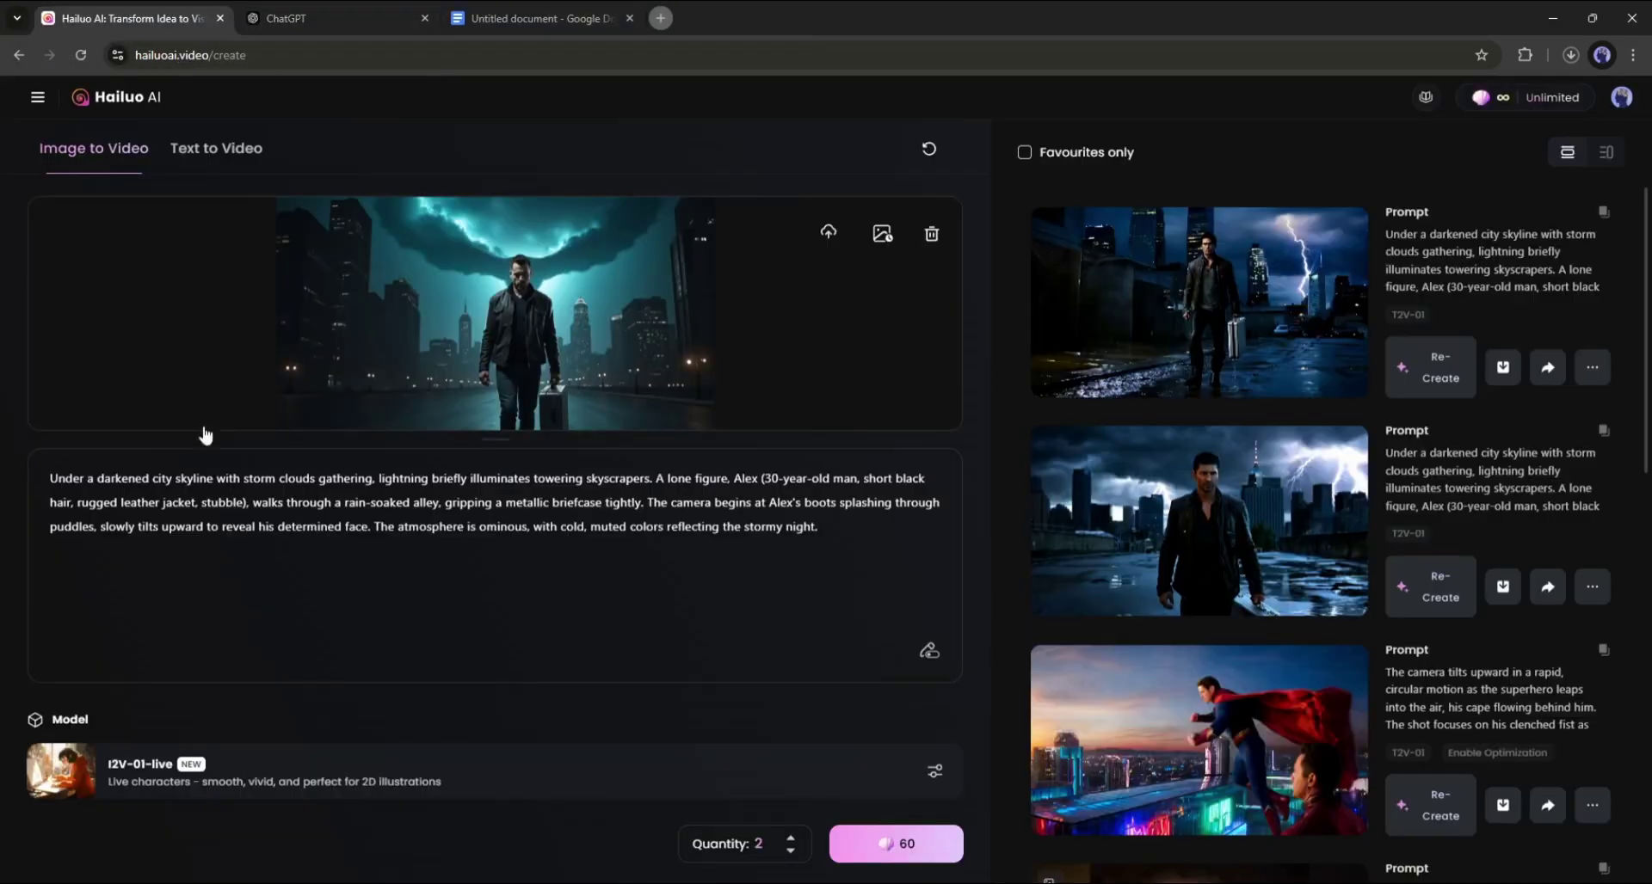
{"action": "key", "text": "ctrl+a"}
{"action": "key", "text": "ctrl+v"}
{"action": "left_click", "coordinate": [928, 652]}
{"action": "left_click", "coordinate": [935, 774]}
{"action": "left_click", "coordinate": [839, 645]}
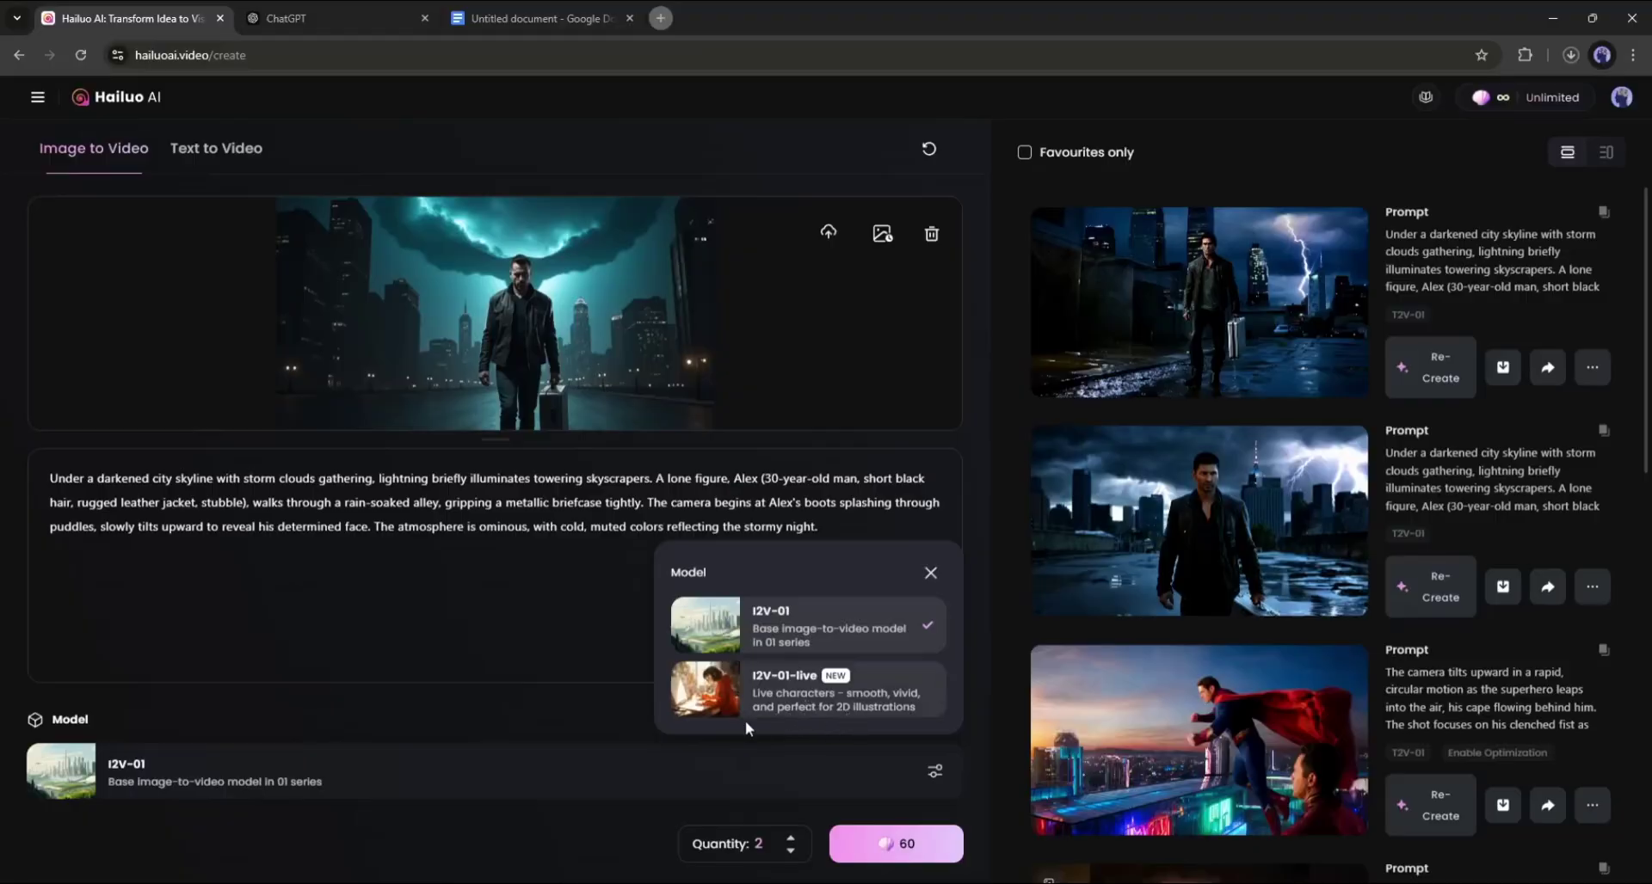
- Render a storm-city man clip with I2V-01-live and watch the 6-second result
{"action": "left_click", "coordinate": [837, 714]}
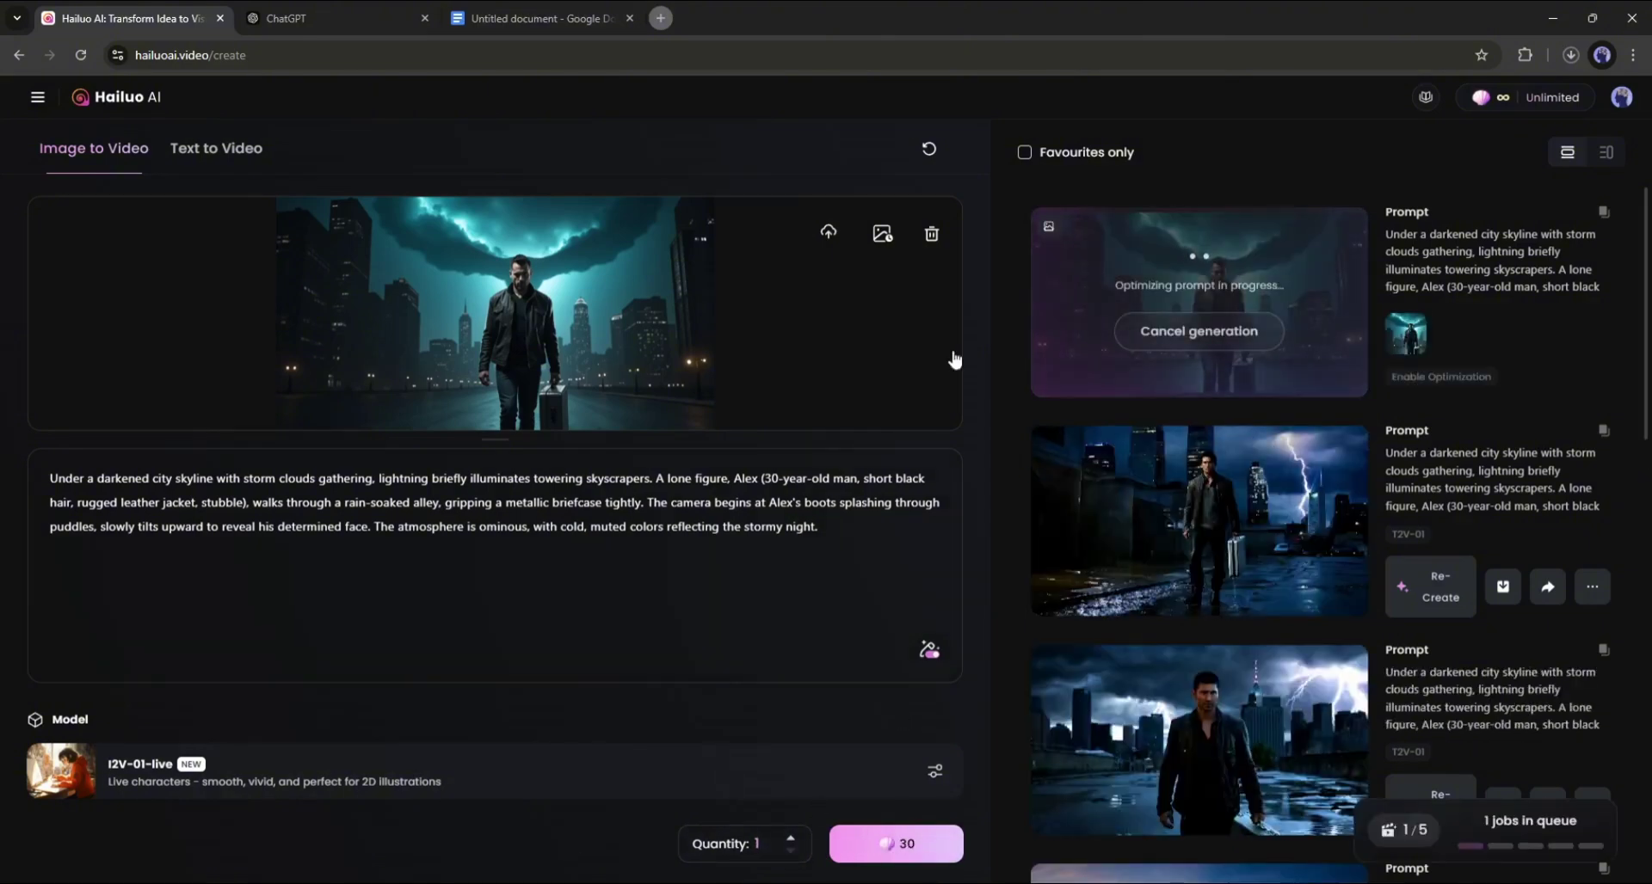
{"action": "left_click", "coordinate": [1255, 309]}
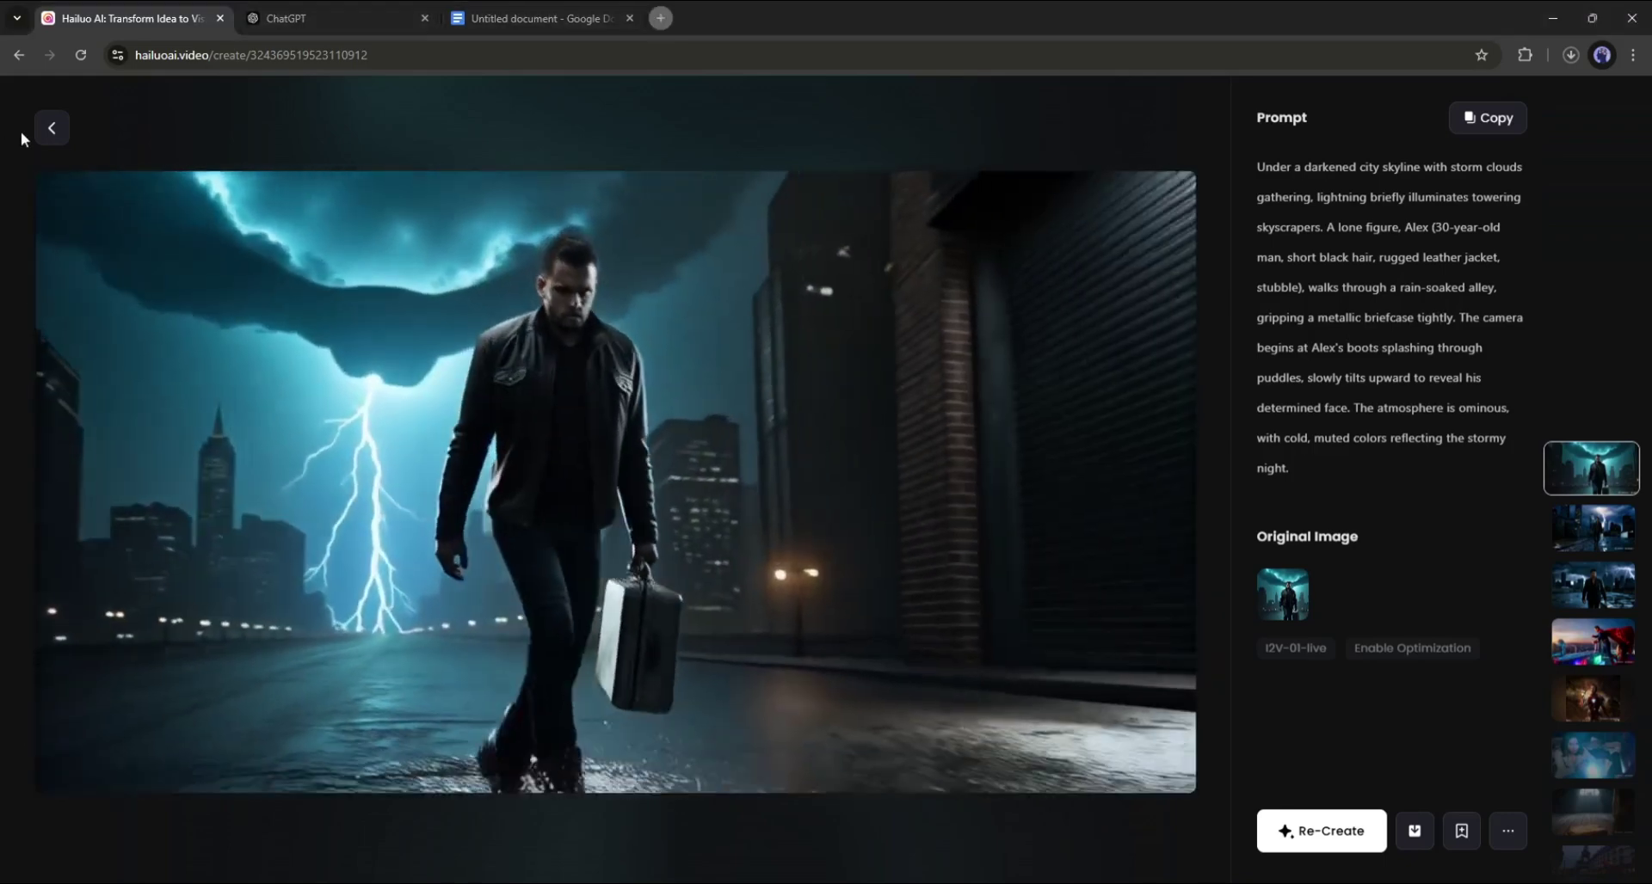
{"action": "left_click", "coordinate": [50, 129]}
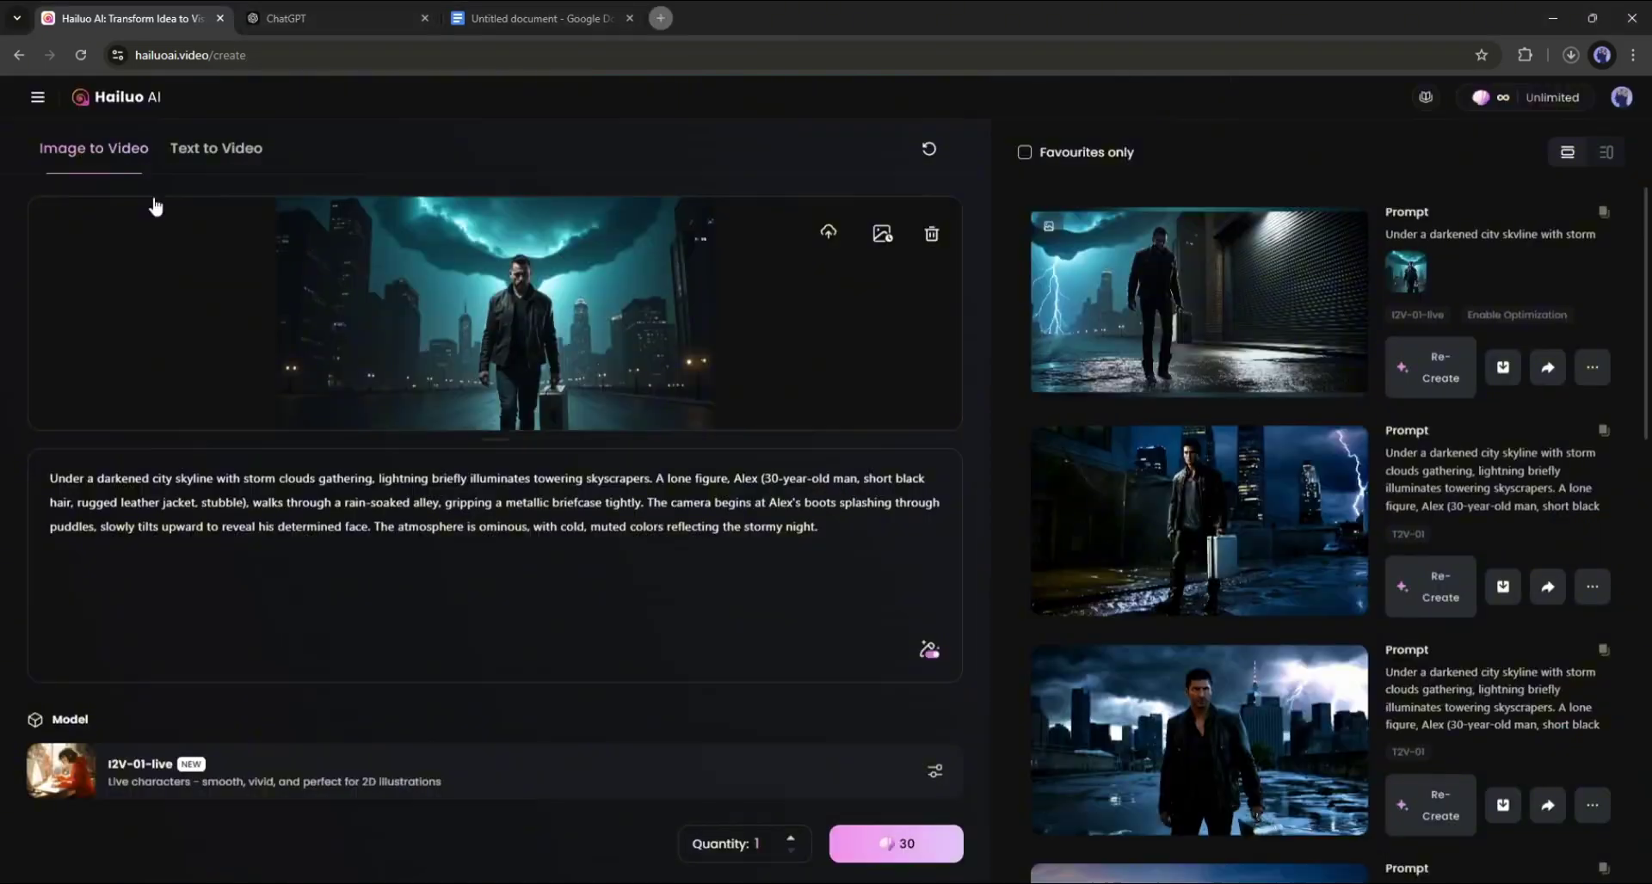
- Render and watch a base I2V-01 clip, then reselect I2V-01-live
{"action": "left_click", "coordinate": [353, 773]}
{"action": "left_click", "coordinate": [353, 773]}
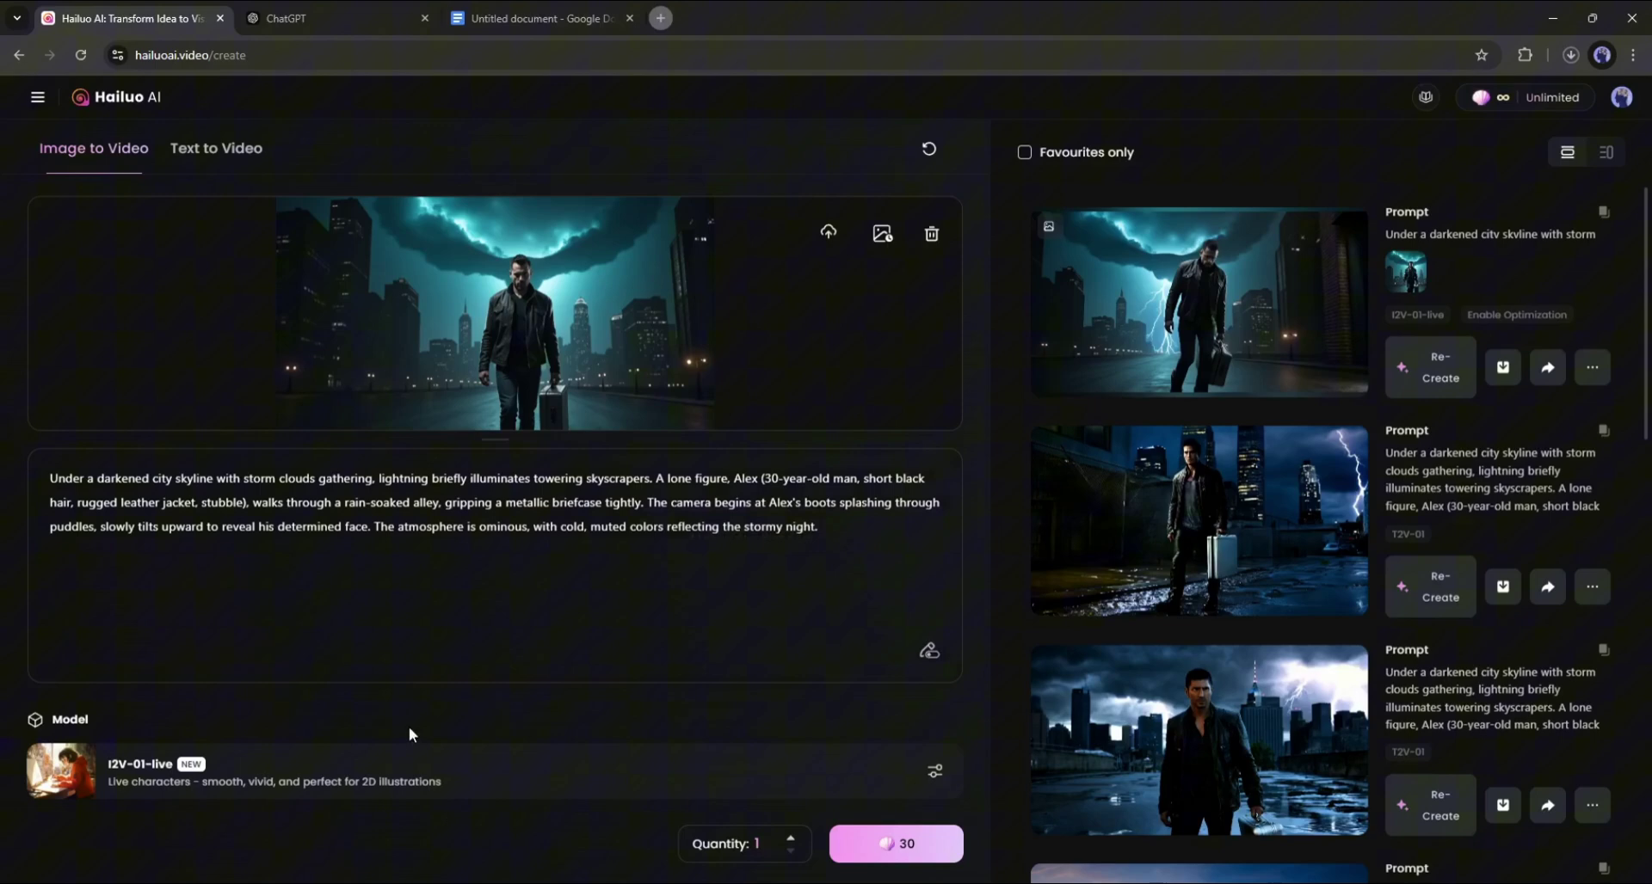
{"action": "left_click", "coordinate": [463, 789]}
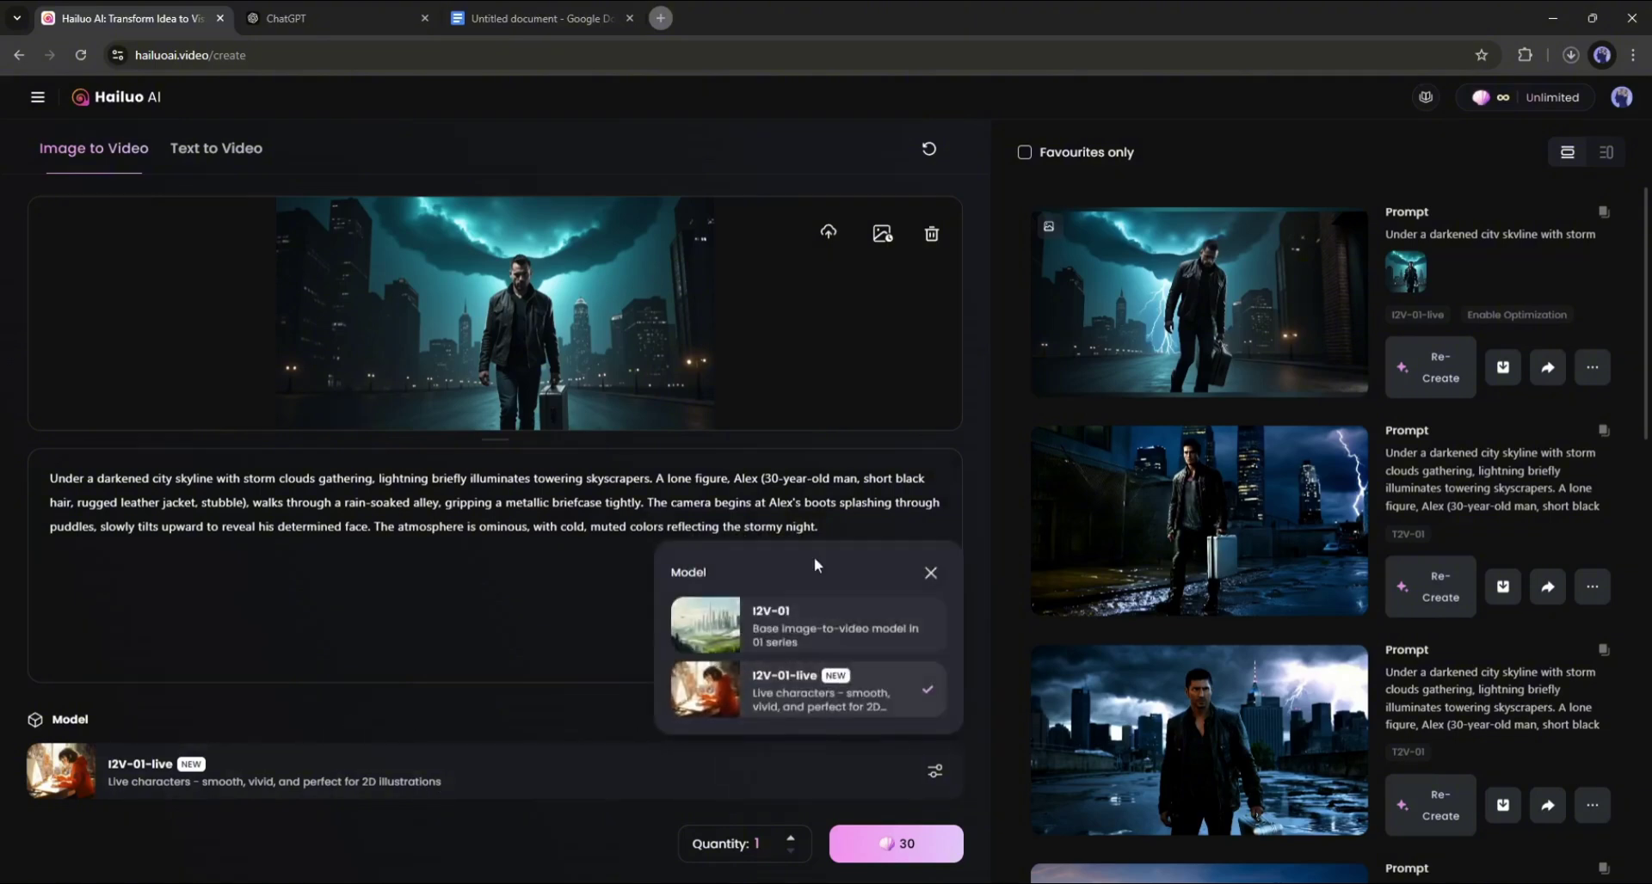
{"action": "left_click", "coordinate": [818, 624]}
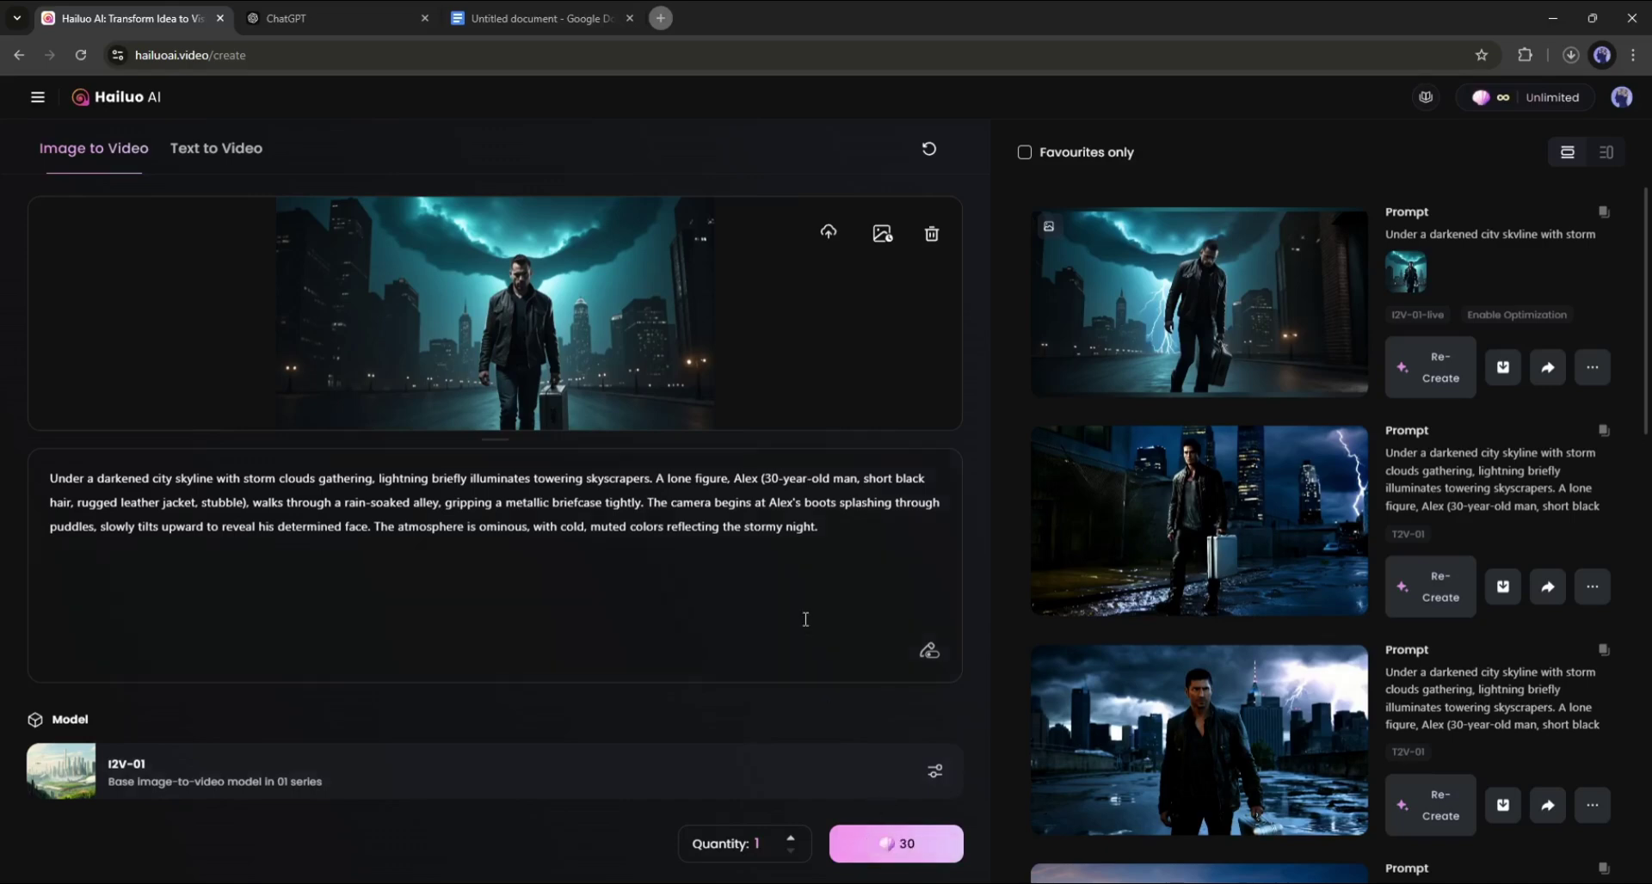
{"action": "left_click", "coordinate": [1151, 285]}
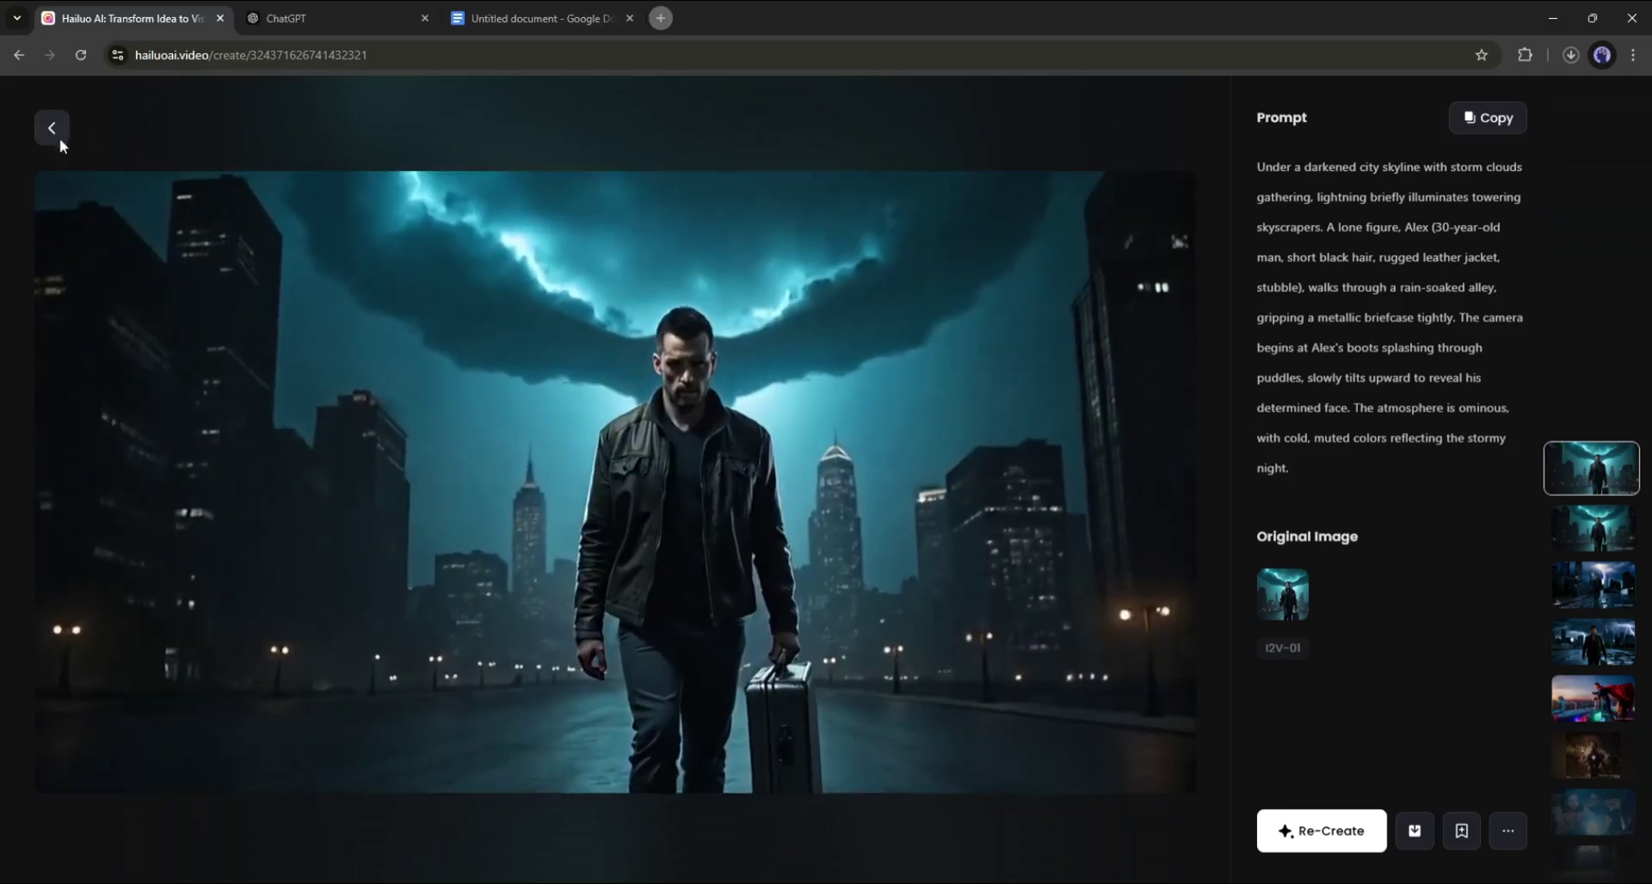
{"action": "left_click", "coordinate": [52, 129]}
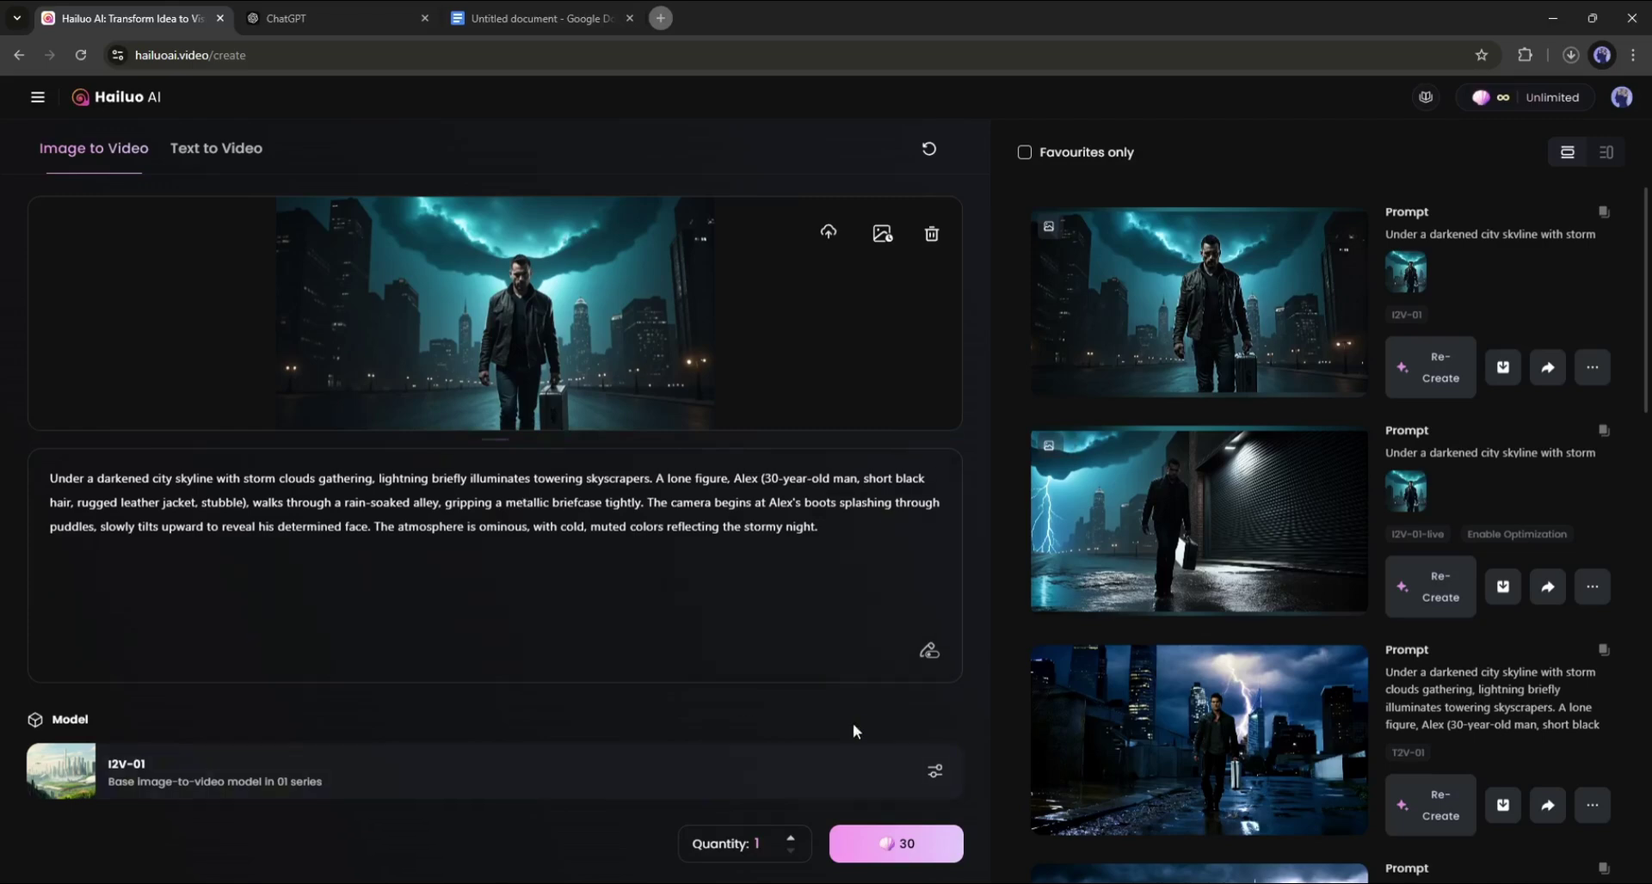
{"action": "left_click", "coordinate": [842, 783]}
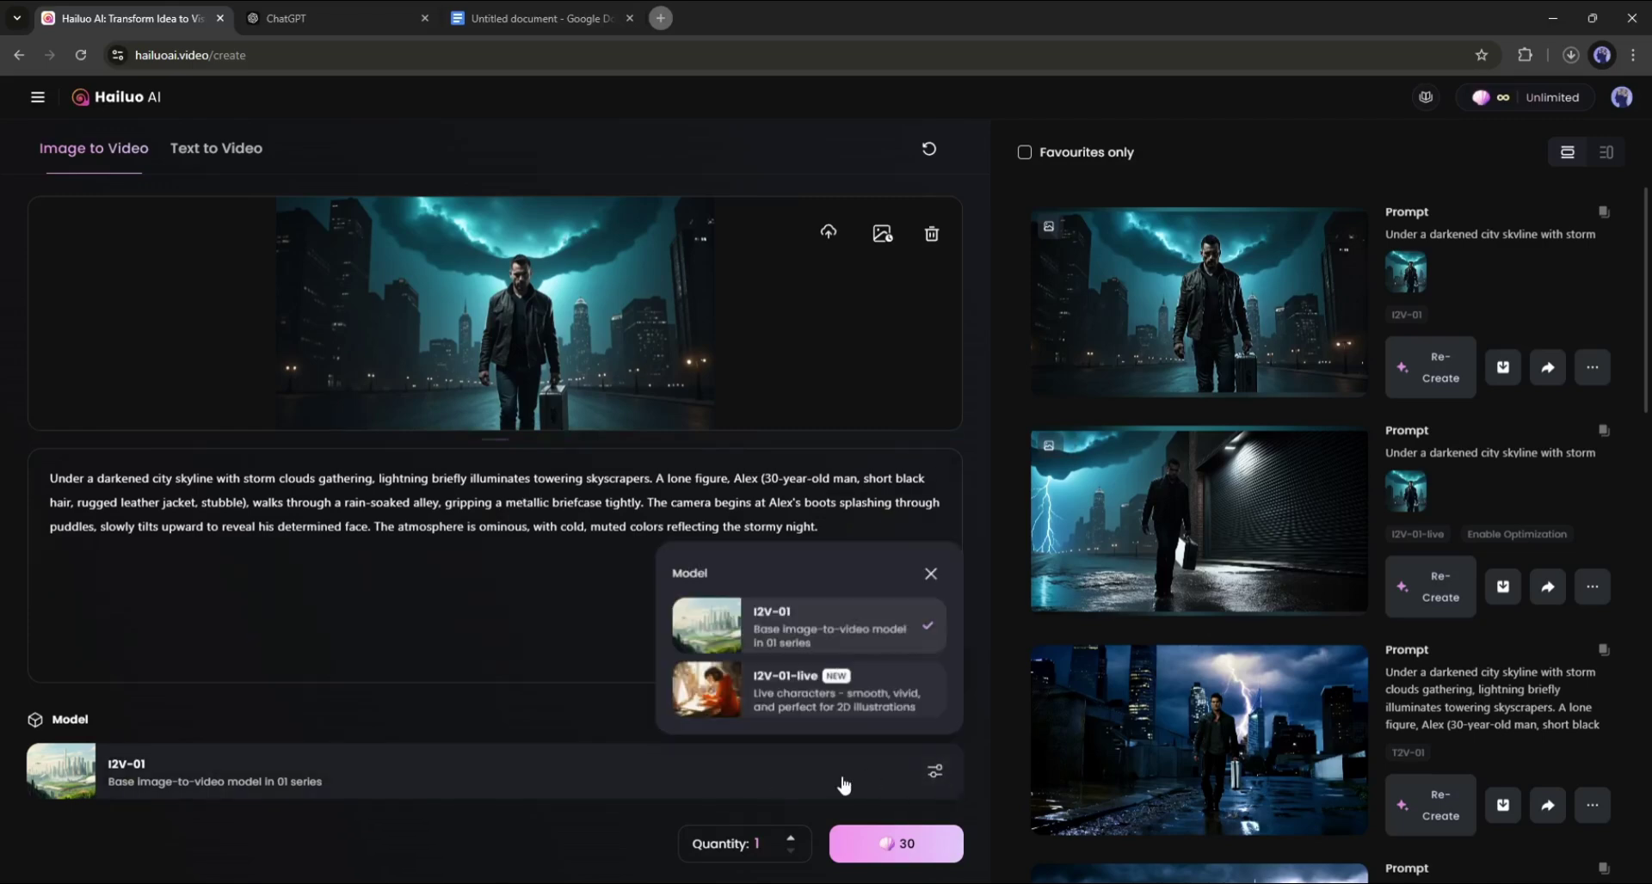
{"action": "left_click", "coordinate": [759, 708]}
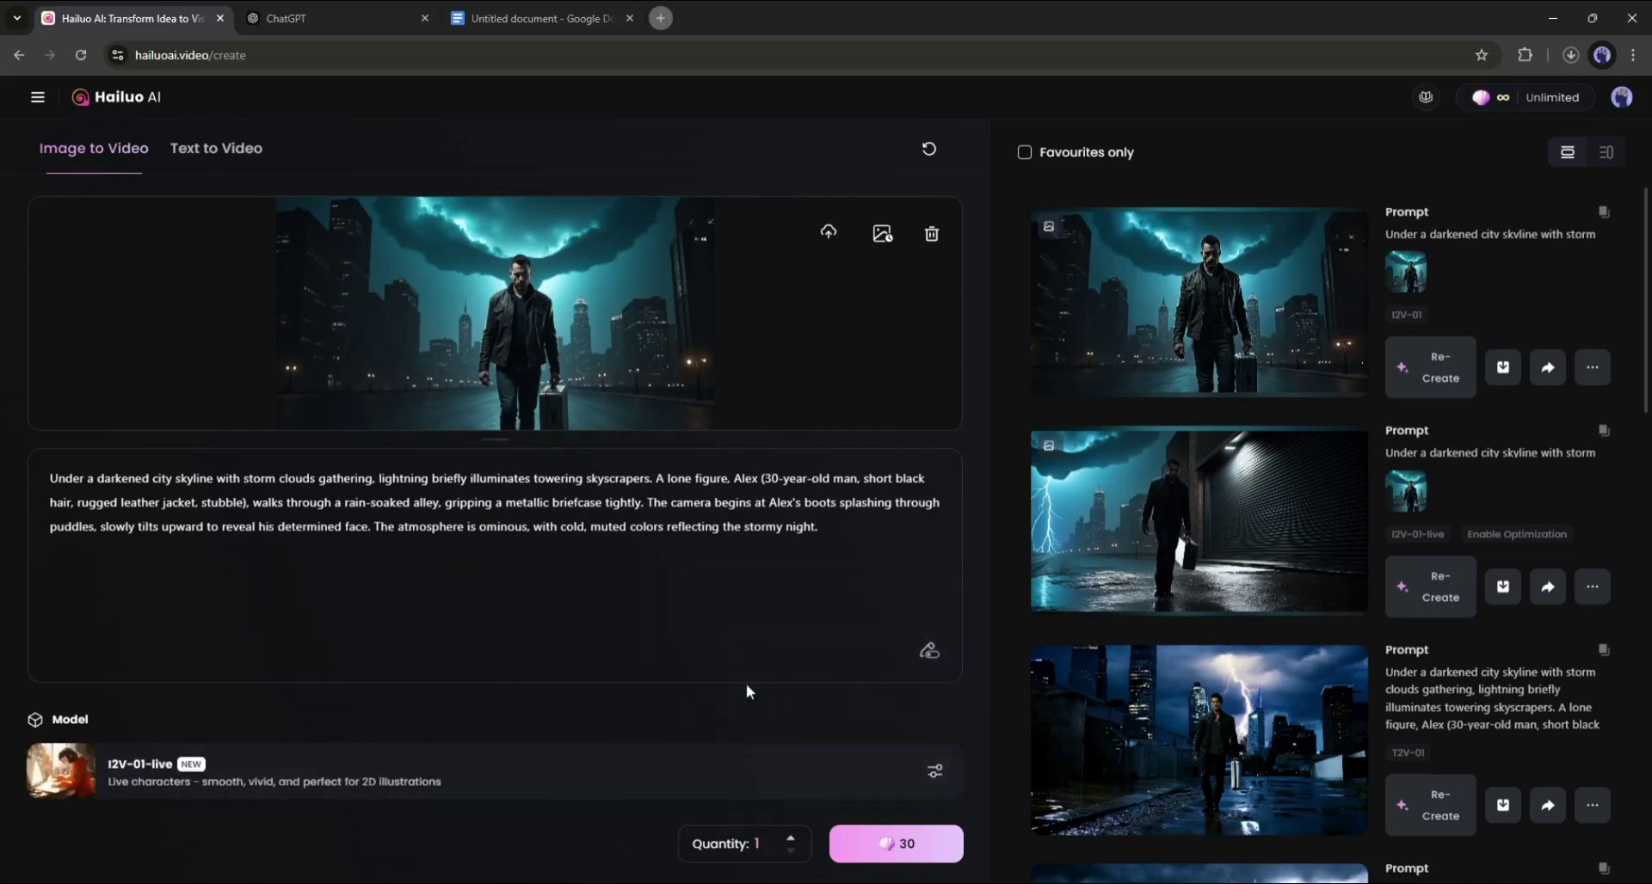
- Load the armed hooded soldiers image and copy ChatGPT's Scene 2 prompt
{"action": "left_click", "coordinate": [828, 233]}
{"action": "double_click", "coordinate": [258, 292]}
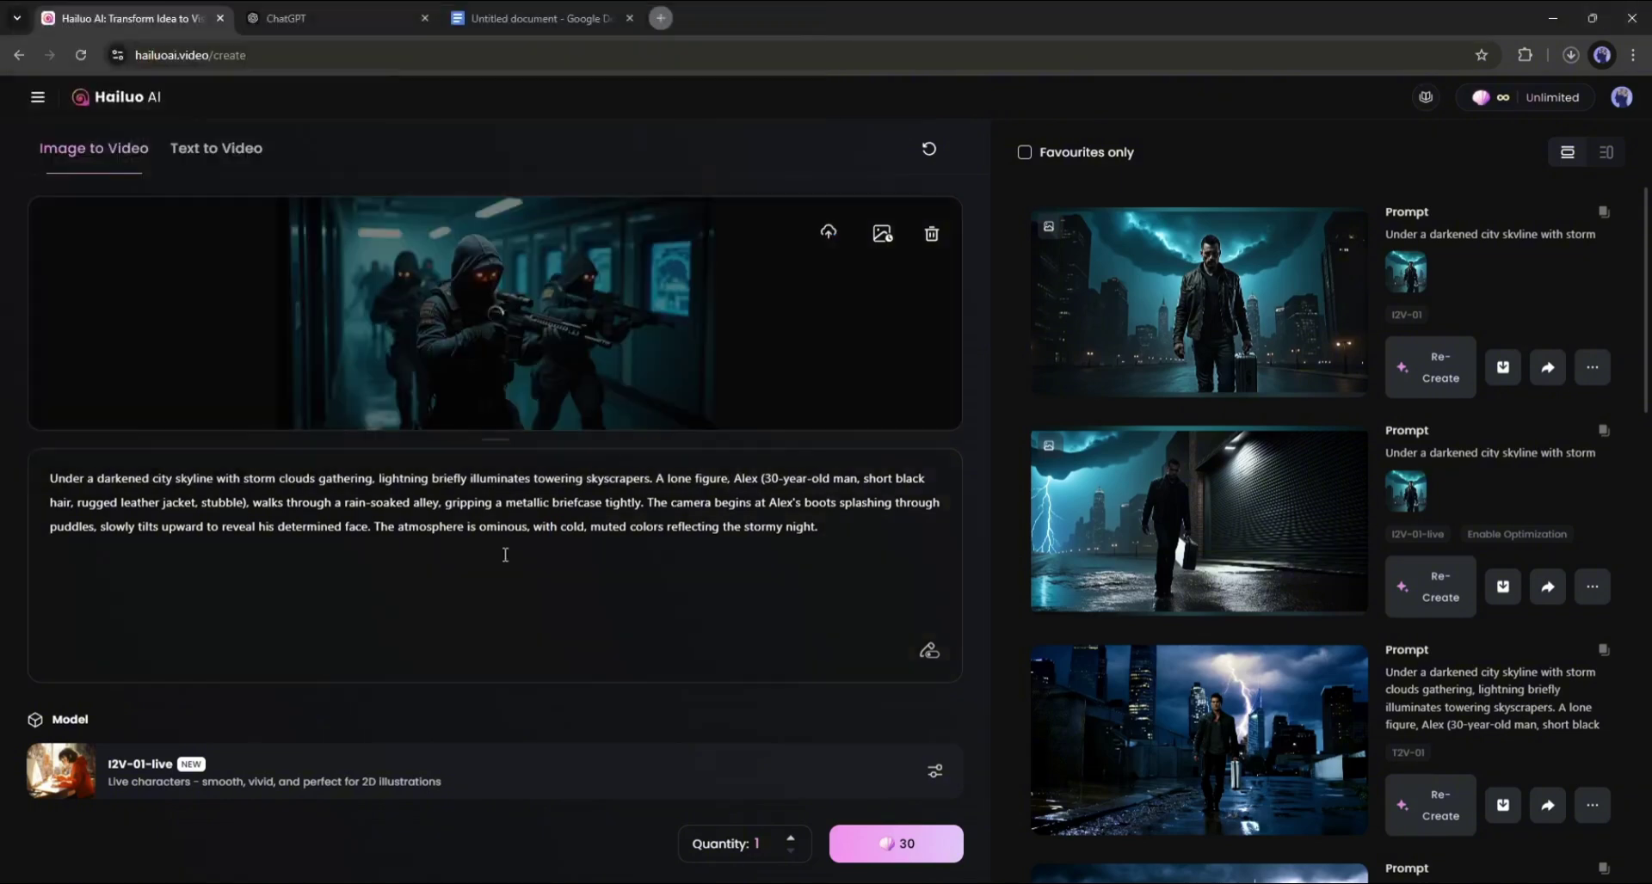
{"action": "key", "text": "ctrl+Tab"}
{"action": "scroll", "coordinate": [568, 437], "scroll_direction": "down", "scroll_amount": 5}
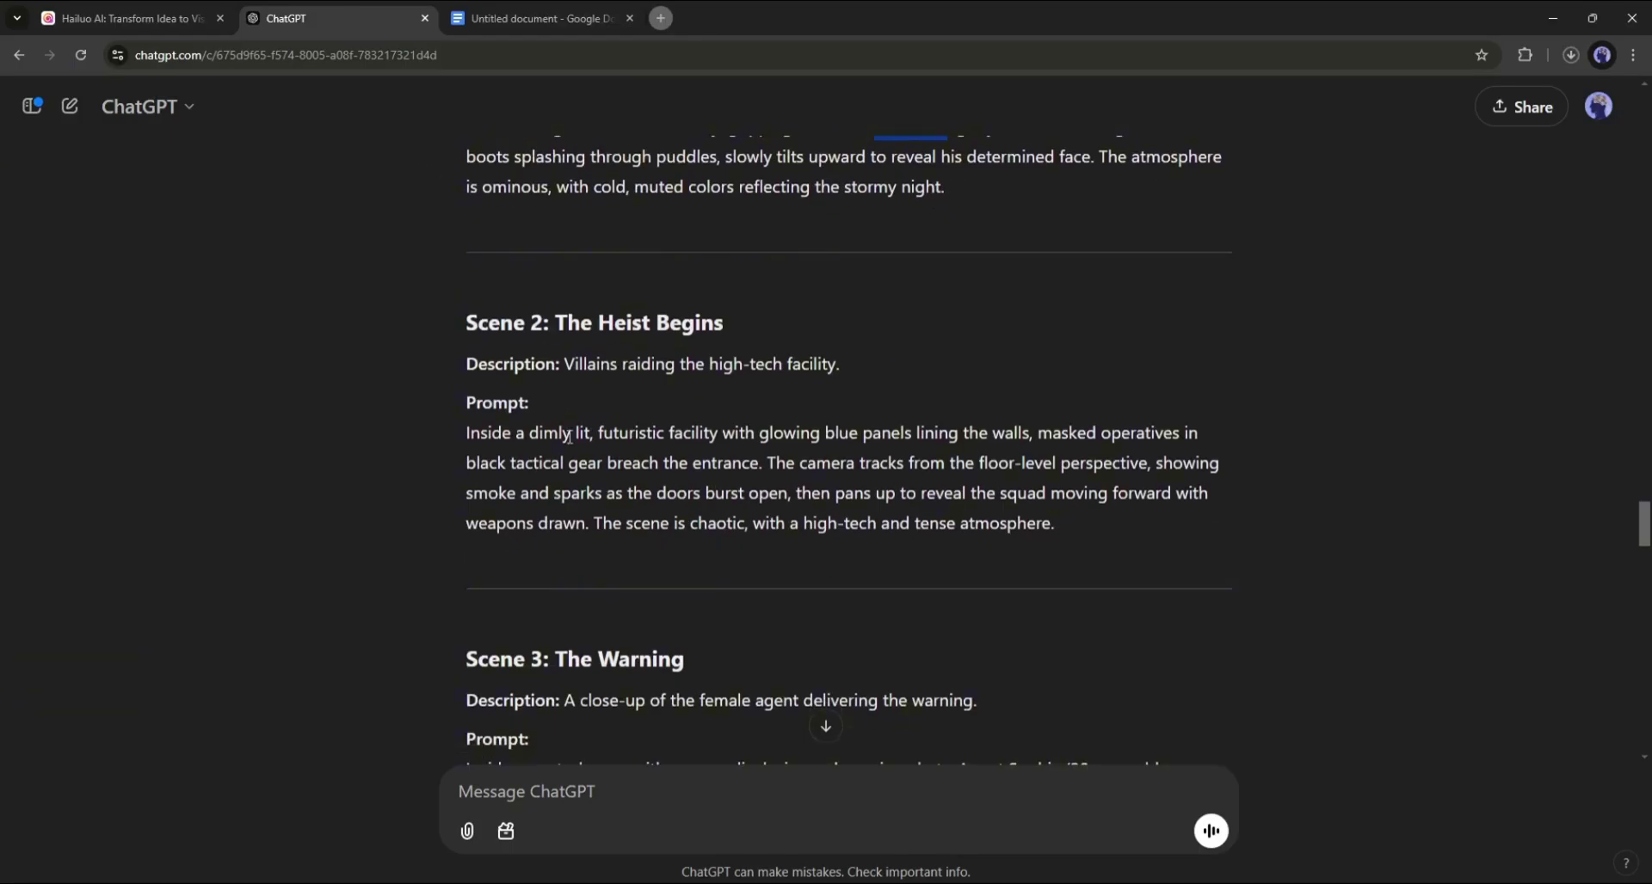
{"action": "left_click_drag", "start_coordinate": [533, 451], "coordinate": [1055, 524]}
{"action": "key", "text": "ctrl+c"}
- Paste the Scene 2 prompt over the old Hailuo prompt, then watch the new squad clip
{"action": "key", "text": "ctrl+shift+Tab"}
{"action": "key", "text": "ctrl+a"}
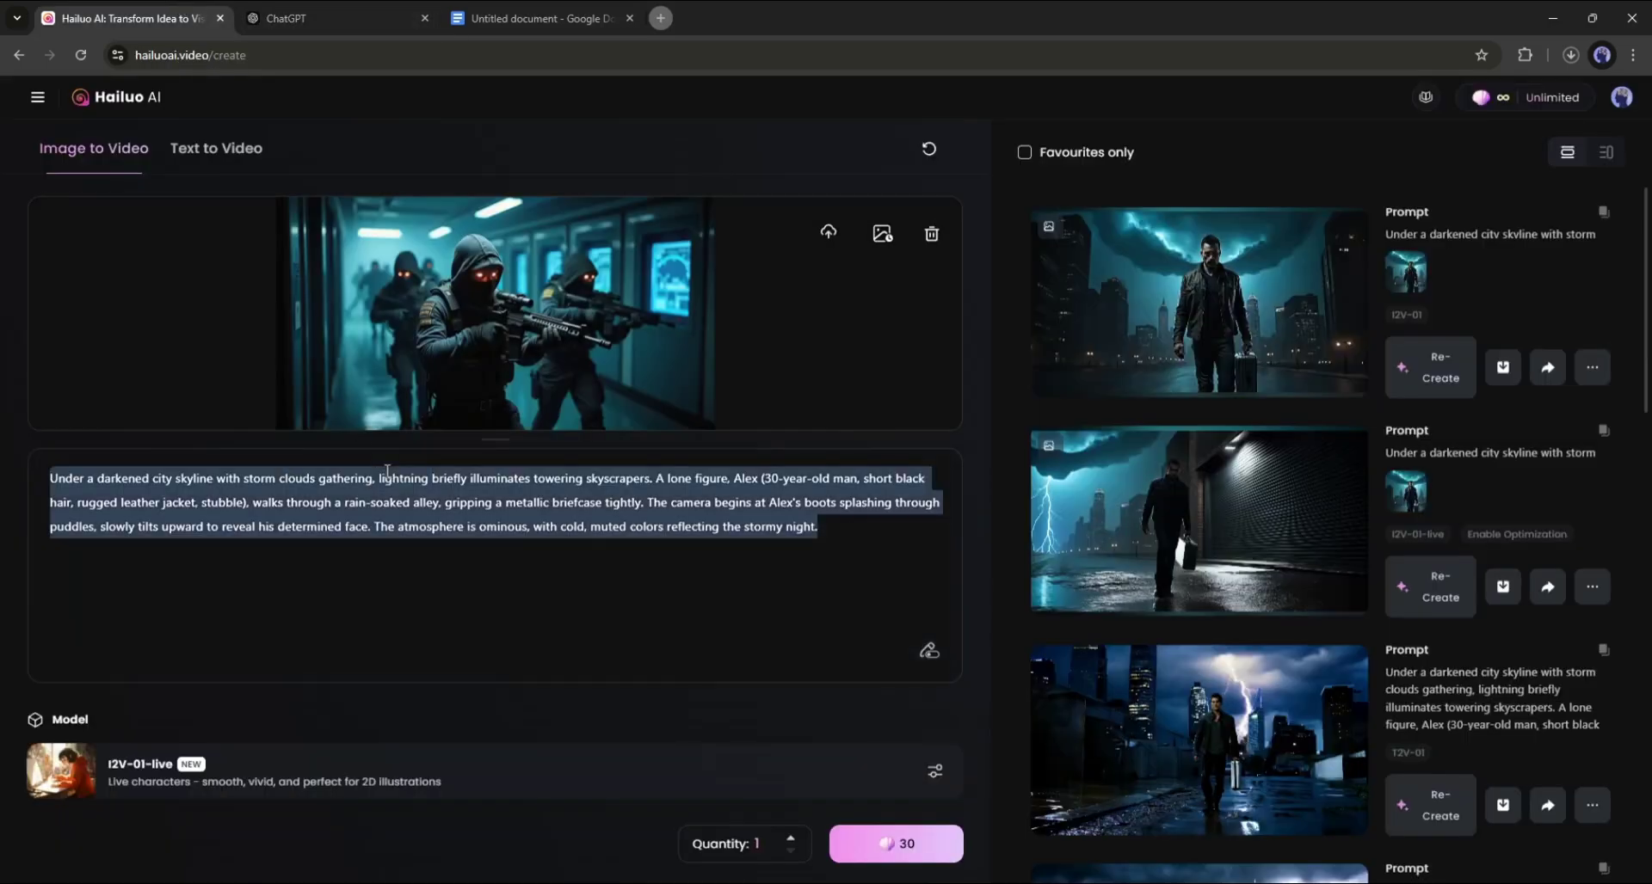
{"action": "key", "text": "ctrl+v"}
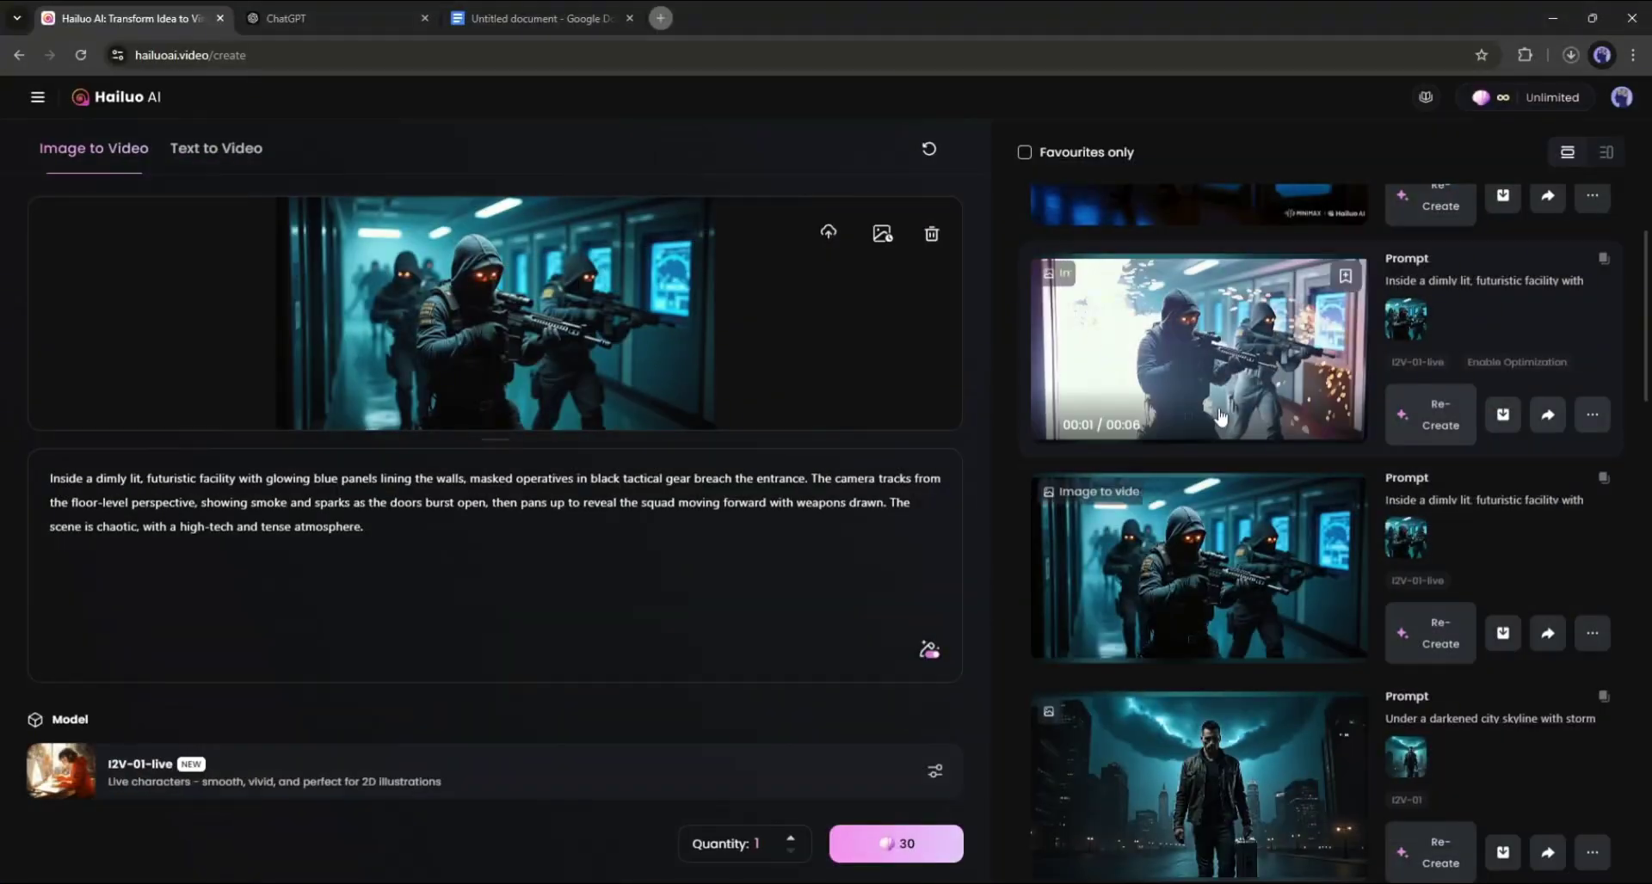
{"action": "left_click", "coordinate": [1218, 353]}
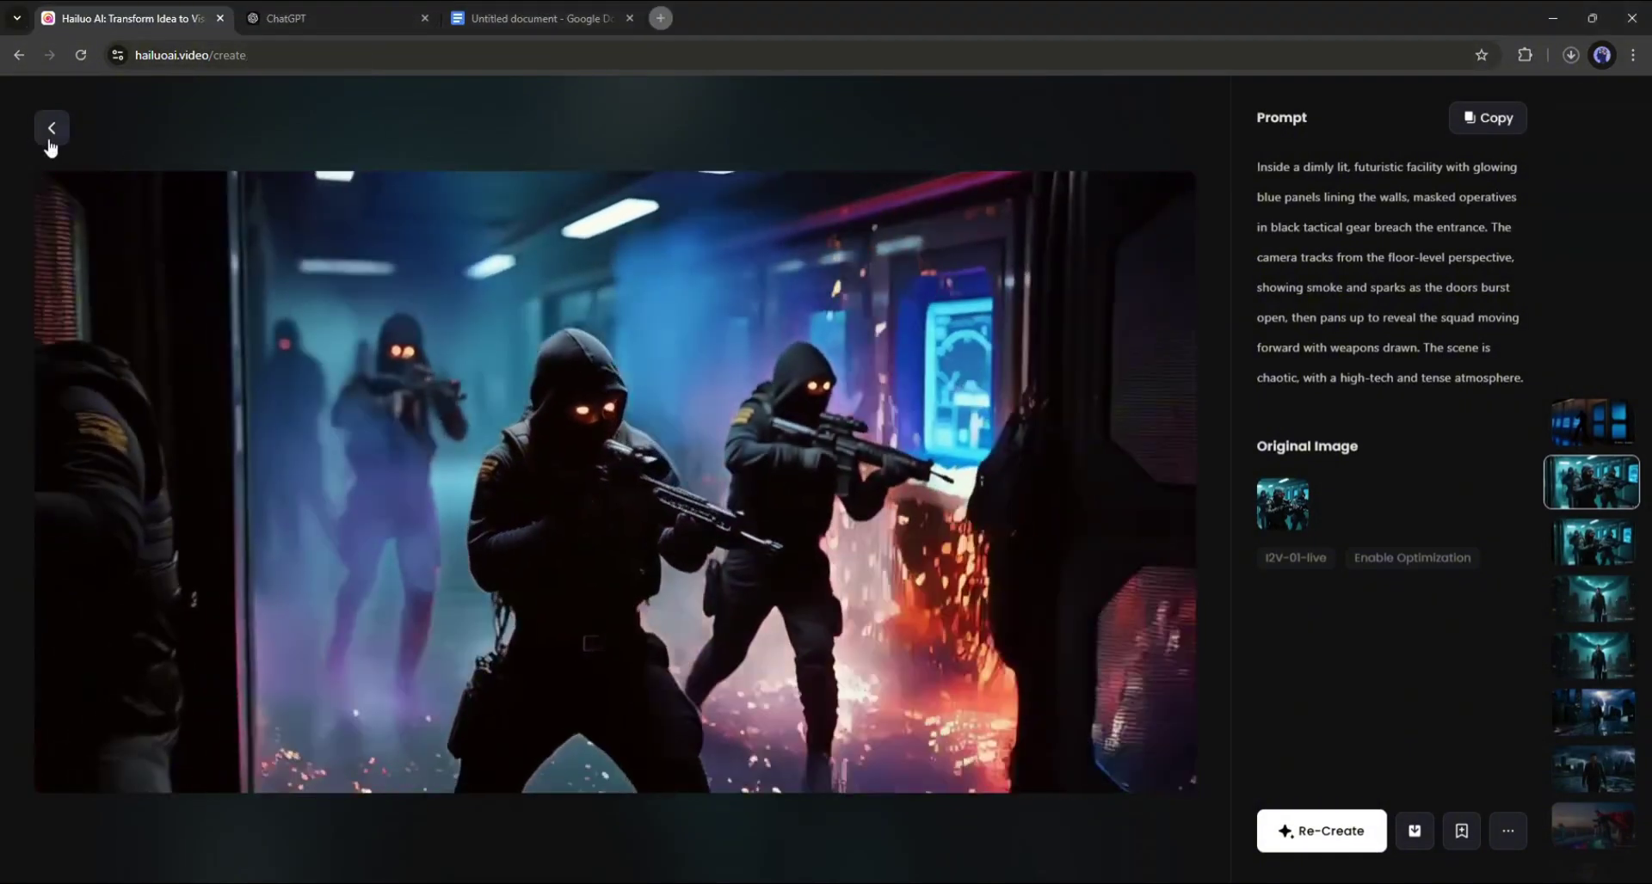
{"action": "left_click", "coordinate": [52, 128]}
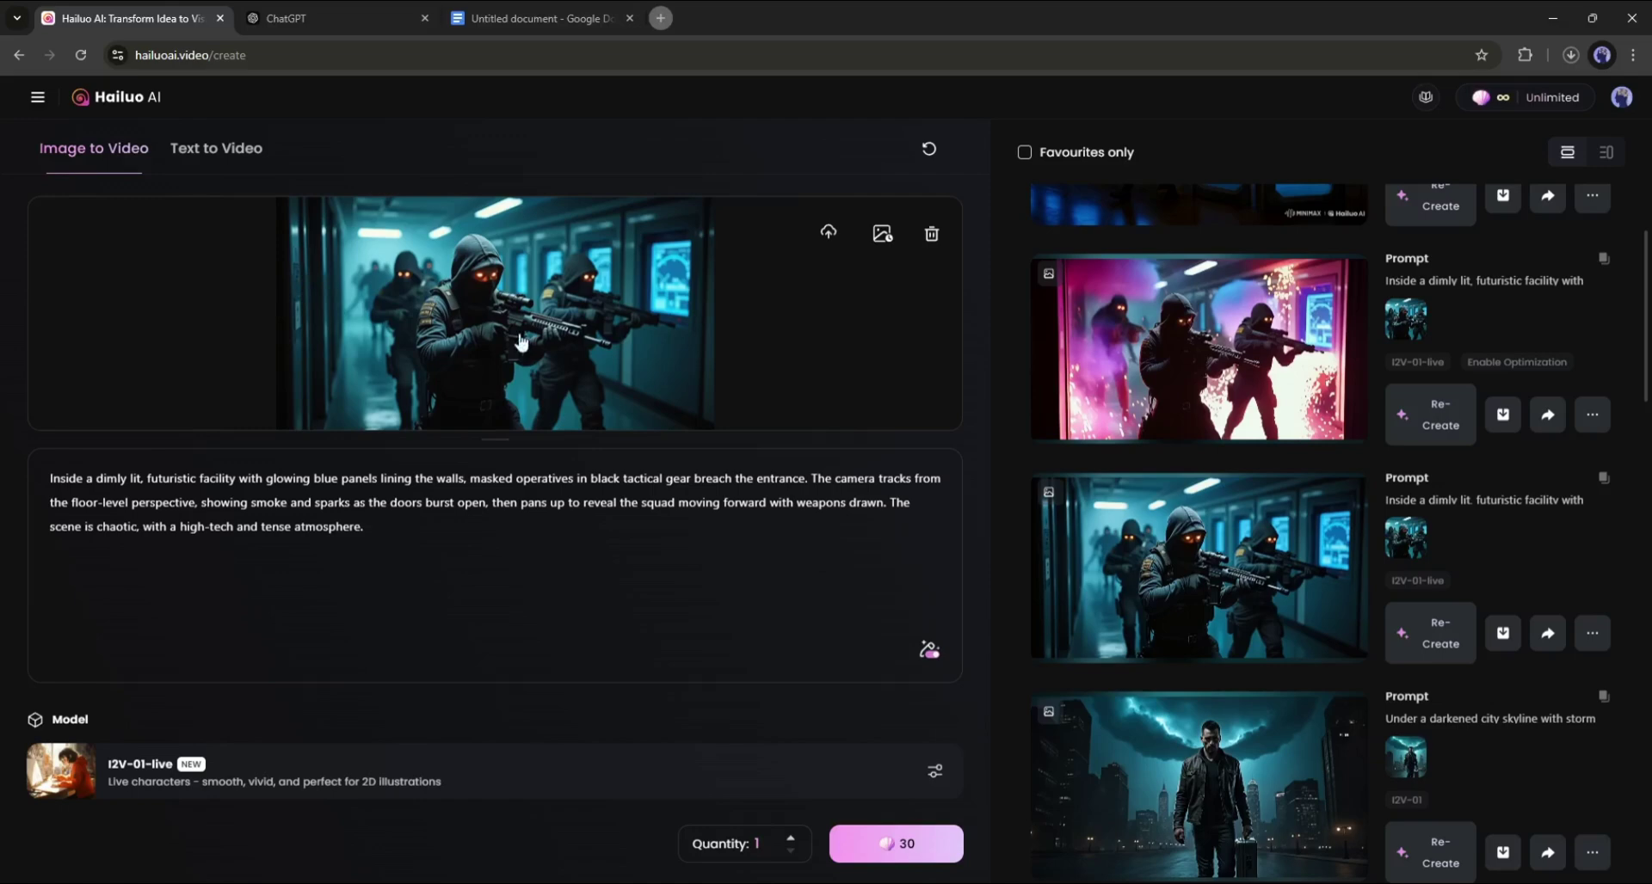
- Replace the reference image with the download (17) agent-at-console image
{"action": "left_click", "coordinate": [932, 234]}
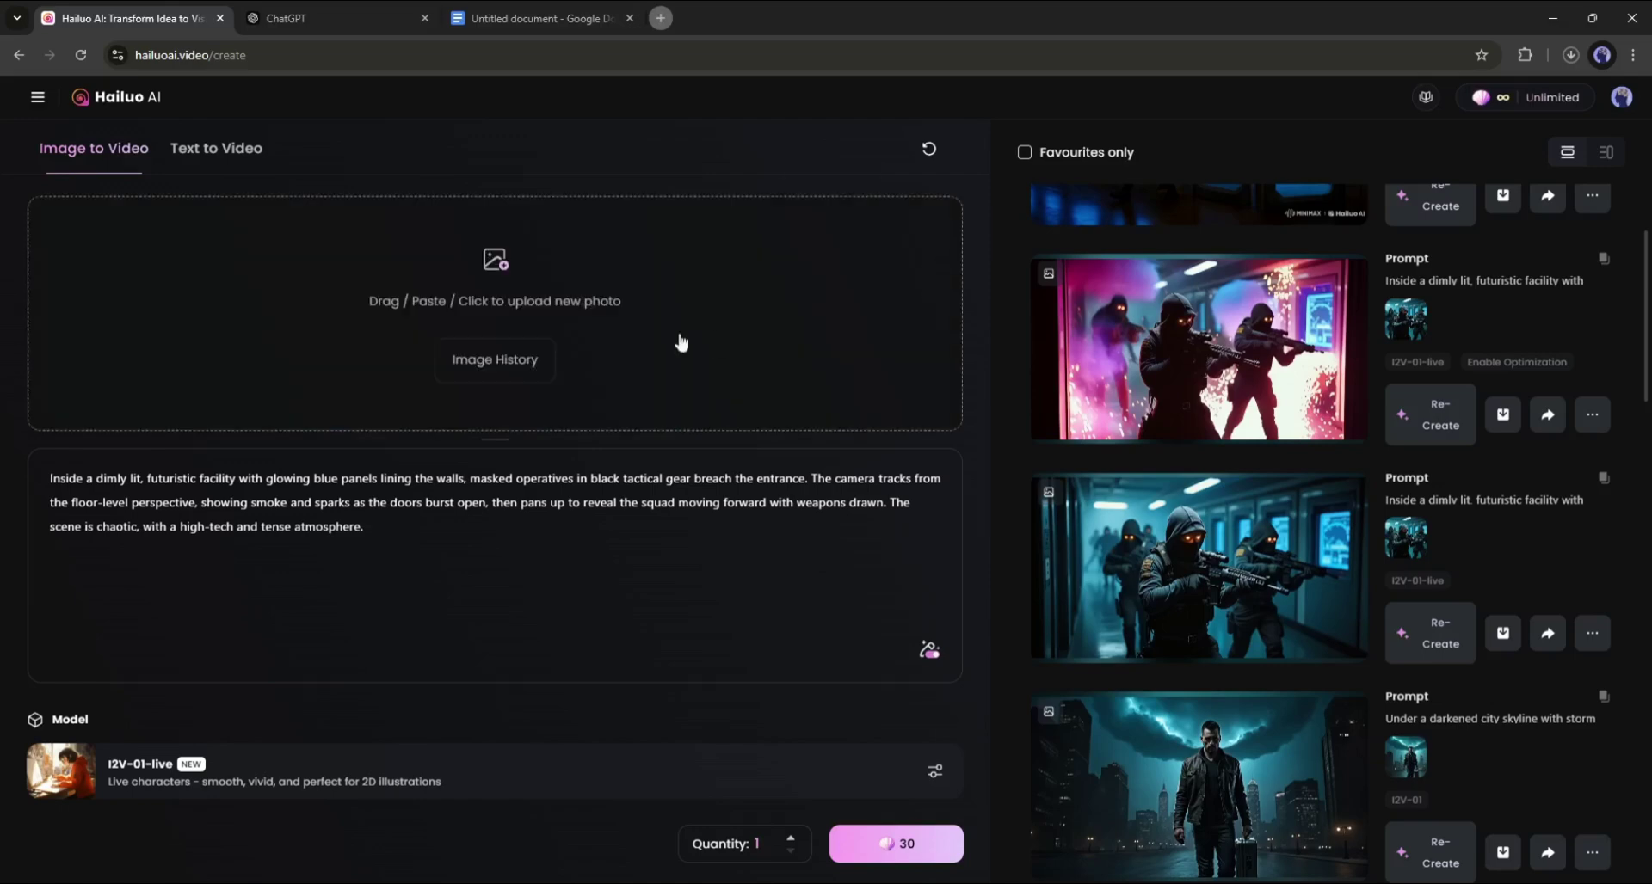
{"action": "left_click", "coordinate": [531, 306]}
{"action": "scroll", "coordinate": [498, 255], "scroll_direction": "down", "scroll_amount": 5}
{"action": "scroll", "coordinate": [374, 317], "scroll_direction": "down", "scroll_amount": 3}
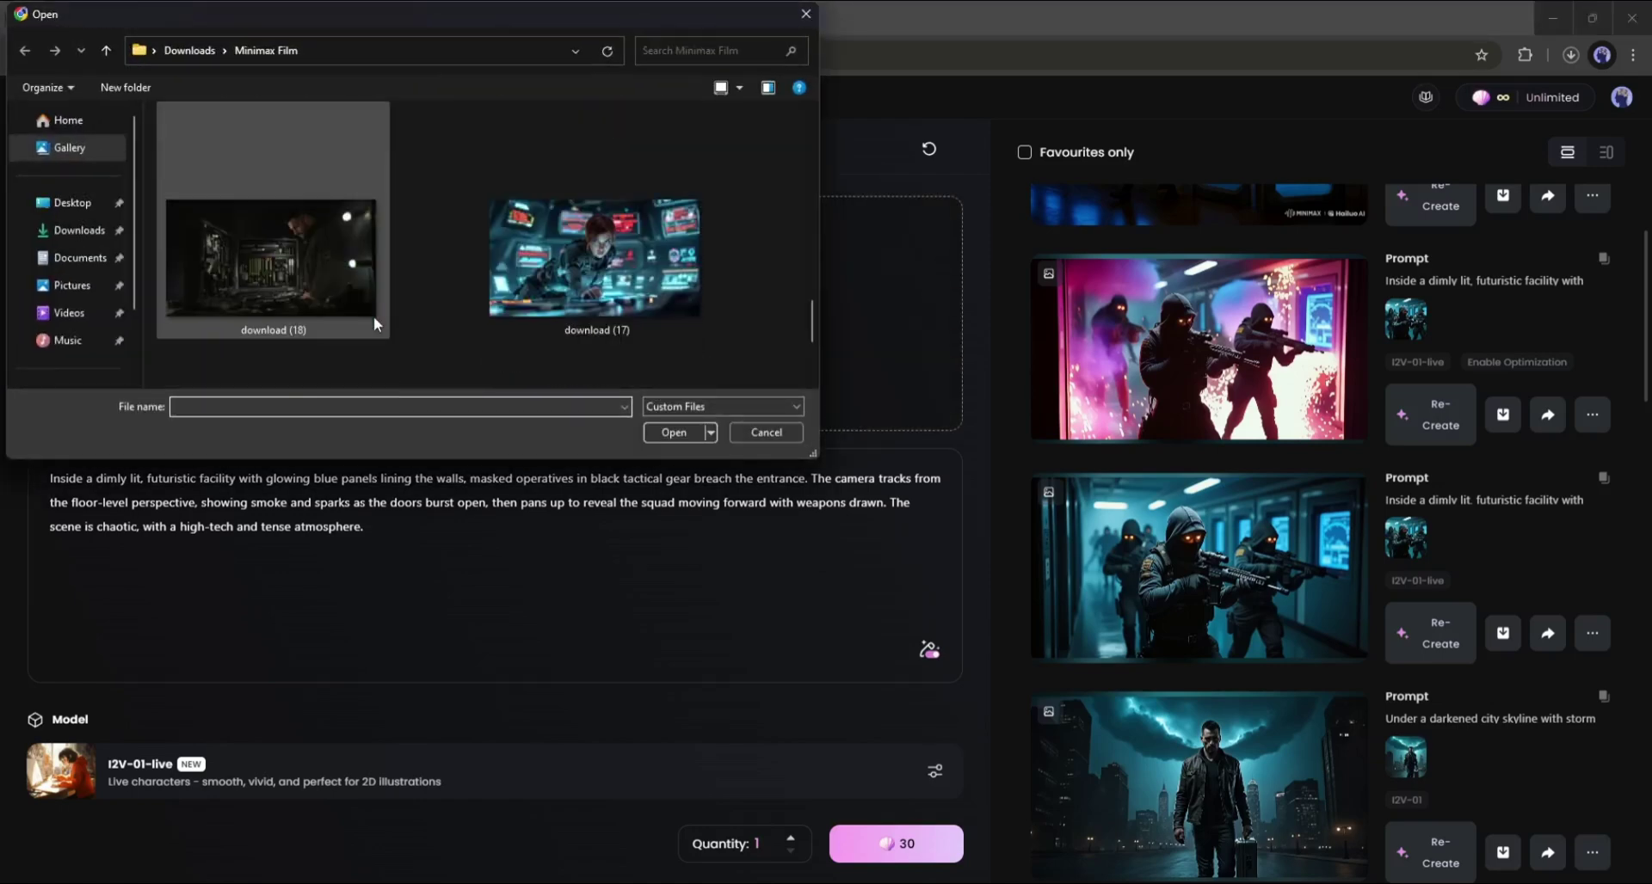
{"action": "scroll", "coordinate": [379, 316], "scroll_direction": "down", "scroll_amount": 3}
{"action": "scroll", "coordinate": [404, 320], "scroll_direction": "up", "scroll_amount": 3}
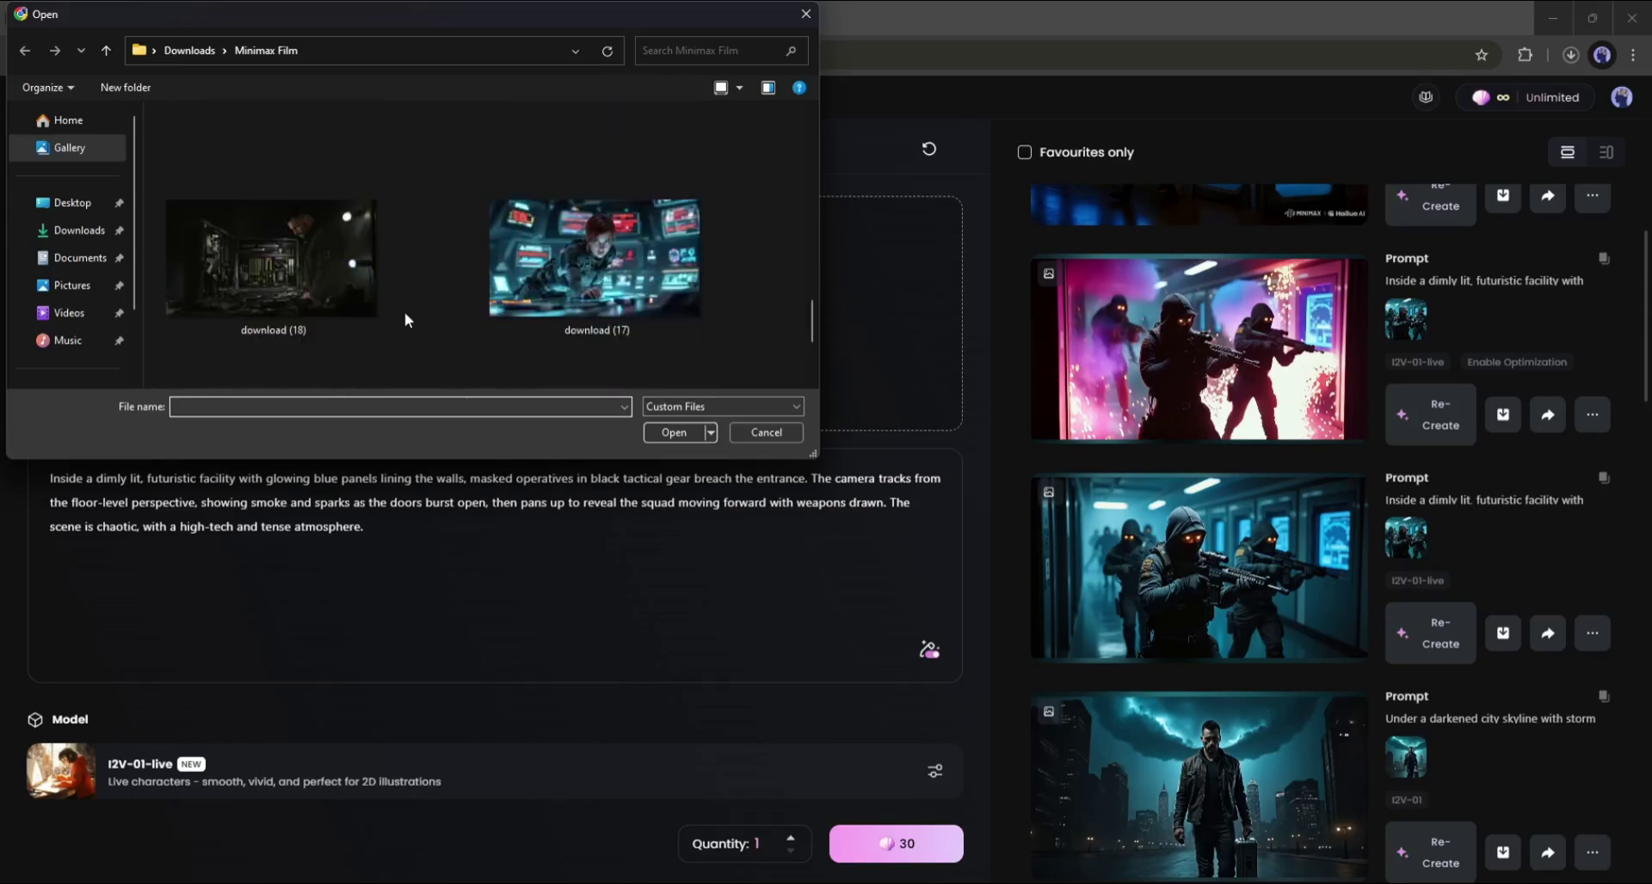
{"action": "double_click", "coordinate": [561, 246]}
- Copy the Scene 3 warning prompt from ChatGPT into Hailuo's prompt box
{"action": "left_click", "coordinate": [344, 17]}
{"action": "scroll", "coordinate": [826, 430], "scroll_direction": "down", "scroll_amount": 2}
{"action": "triple_click", "coordinate": [602, 452]}
{"action": "key", "text": "ctrl+c"}
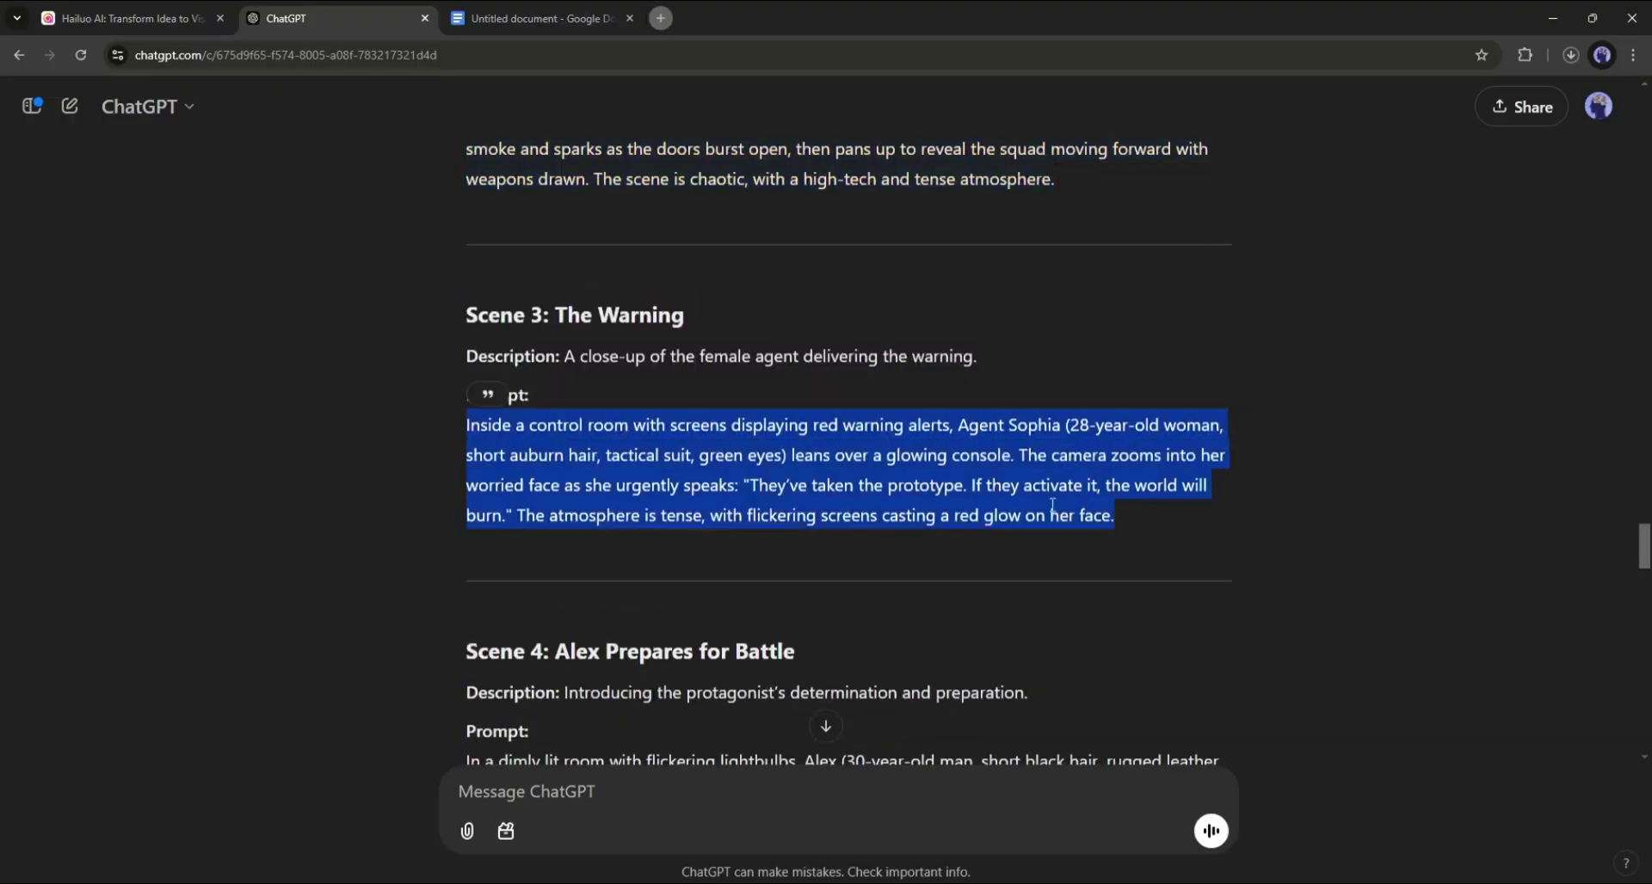
{"action": "left_click", "coordinate": [129, 17]}
{"action": "key", "text": "ctrl+a"}
{"action": "key", "text": "ctrl+v"}
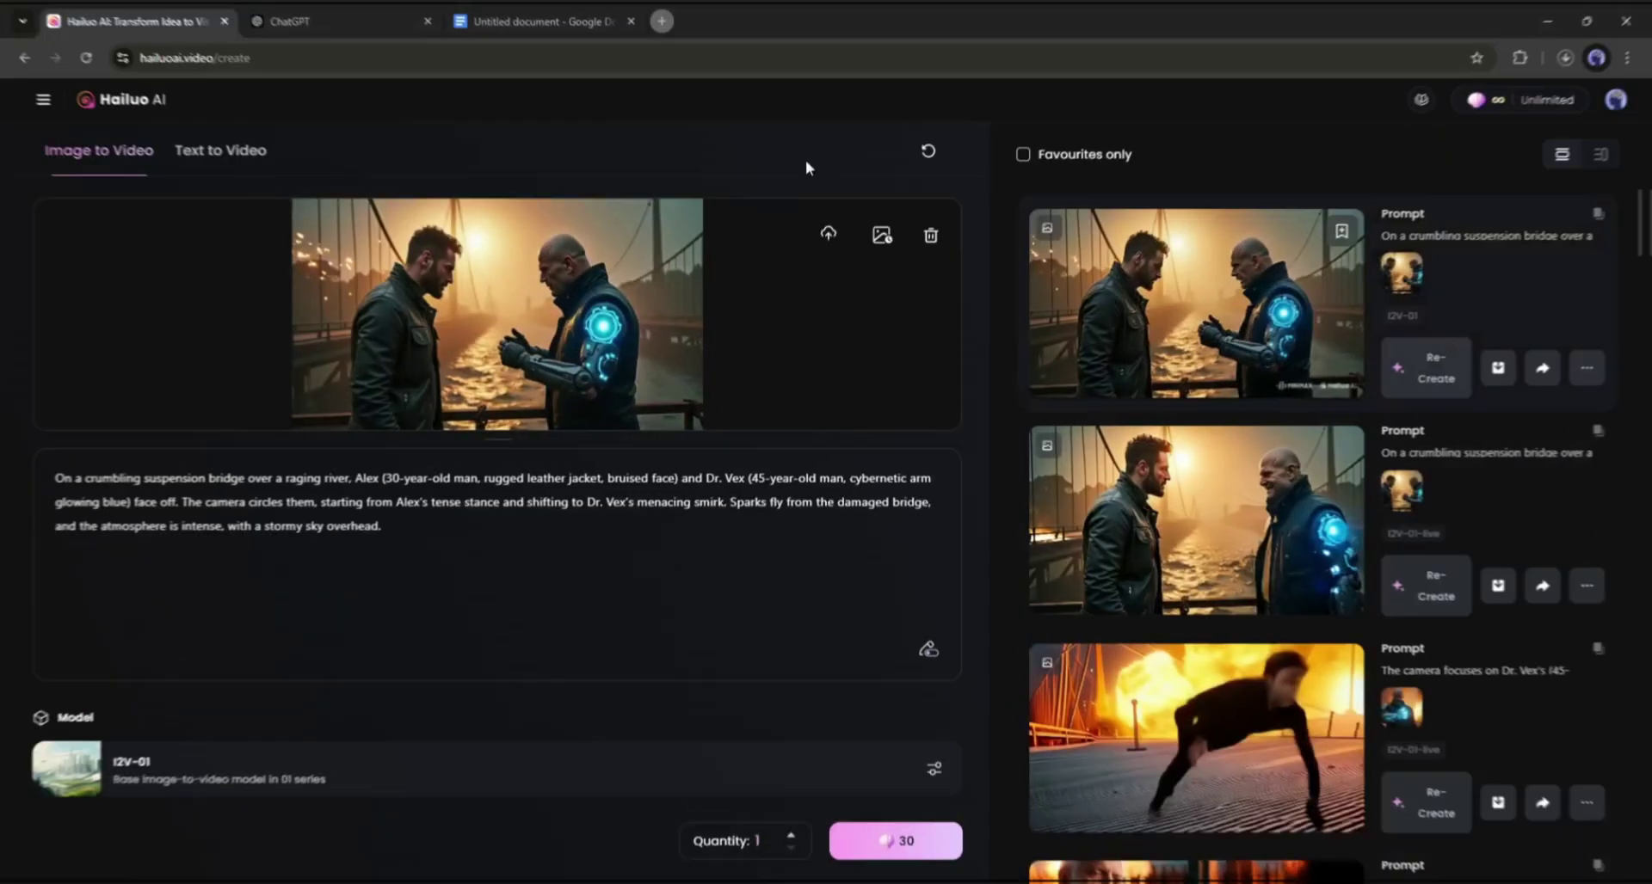
- Download the storm city skyline clip from the generated videos
{"action": "scroll", "coordinate": [1202, 597], "scroll_direction": "down", "scroll_amount": 5}
{"action": "scroll", "coordinate": [1202, 597], "scroll_direction": "down", "scroll_amount": 5}
{"action": "scroll", "coordinate": [1187, 611], "scroll_direction": "up", "scroll_amount": 2}
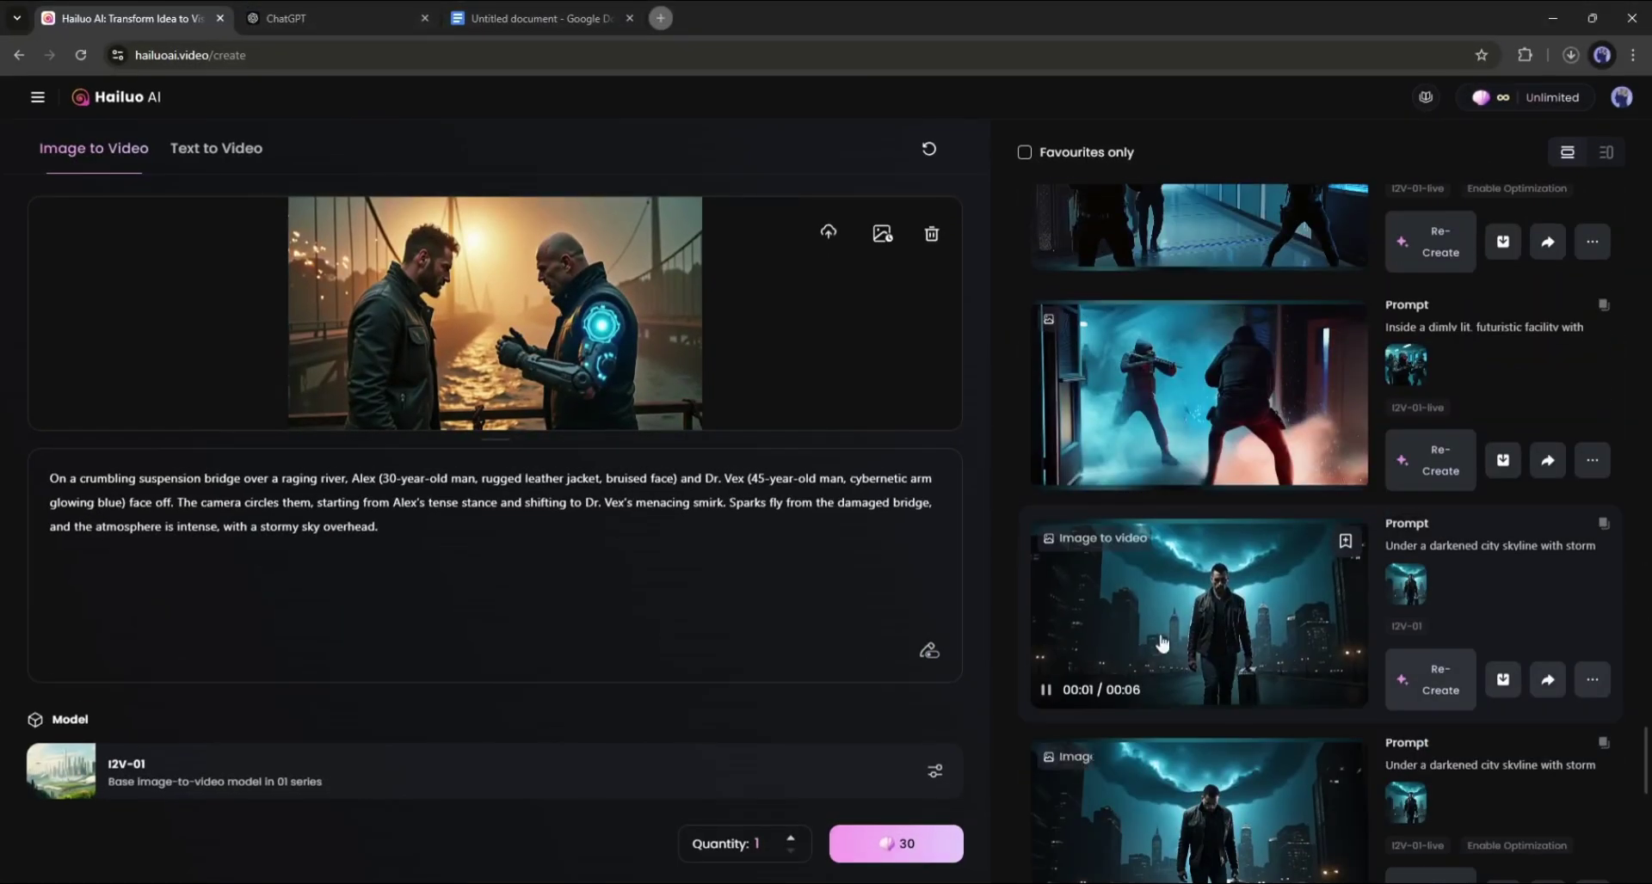
{"action": "left_click", "coordinate": [1503, 681]}
{"action": "scroll", "coordinate": [1501, 602], "scroll_direction": "up", "scroll_amount": 3}
{"action": "scroll", "coordinate": [1501, 560], "scroll_direction": "up", "scroll_amount": 3}
{"action": "scroll", "coordinate": [1501, 497], "scroll_direction": "up", "scroll_amount": 3}
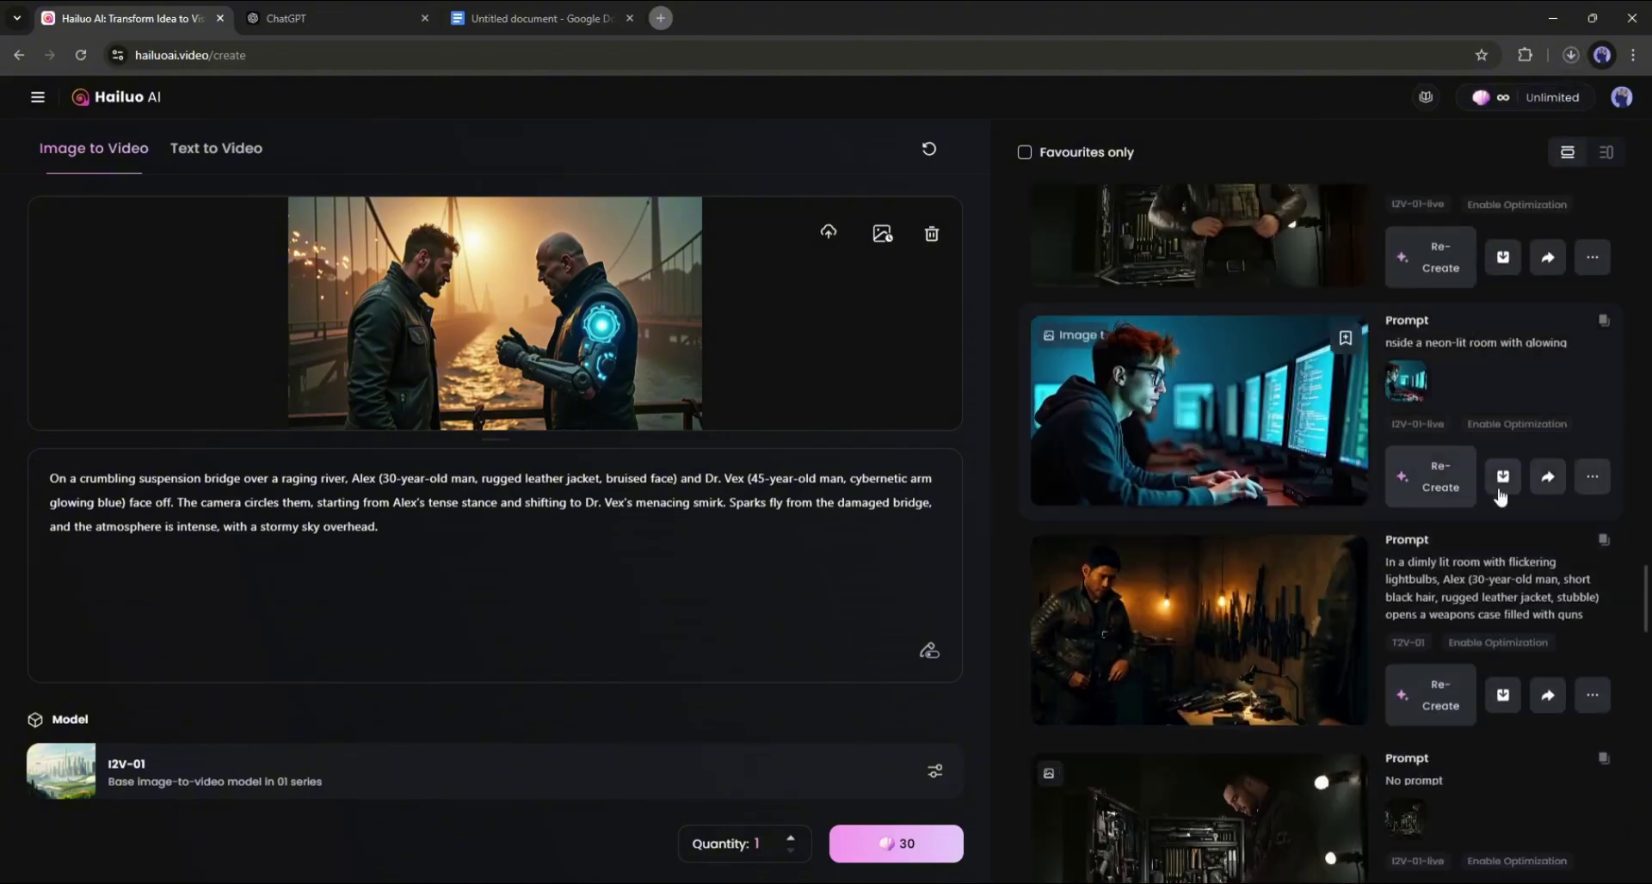
{"action": "scroll", "coordinate": [1501, 497], "scroll_direction": "up", "scroll_amount": 5}
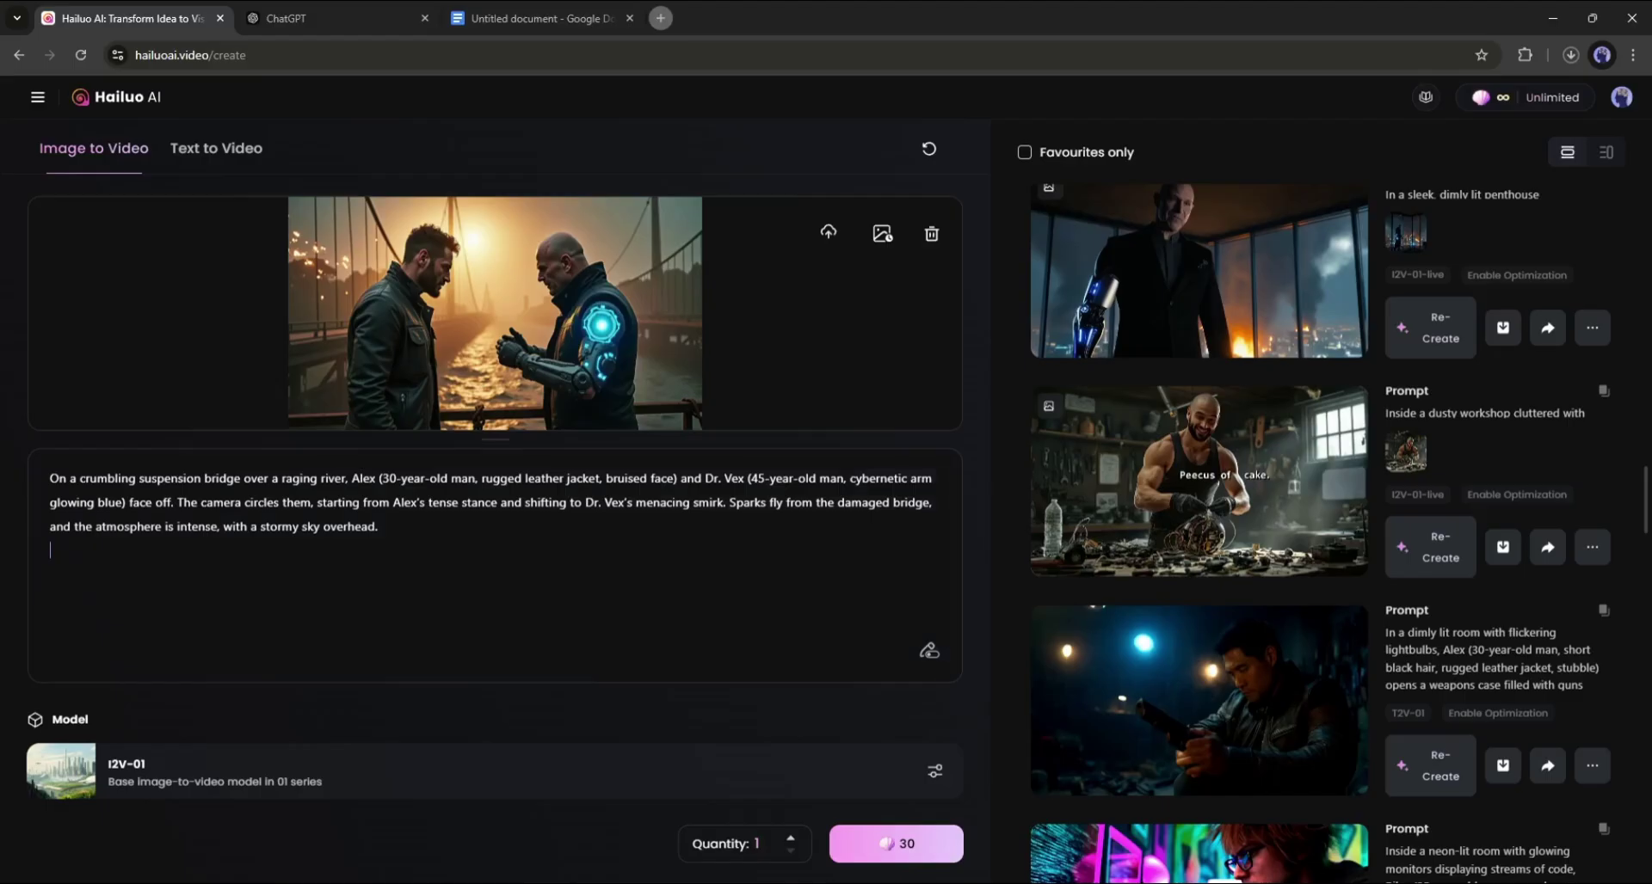
- Review the trailer script's Opening Scene and narrator line in ChatGPT, then return to Hailuo
{"action": "left_click", "coordinate": [344, 19]}
{"action": "scroll", "coordinate": [544, 416], "scroll_direction": "up", "scroll_amount": 5}
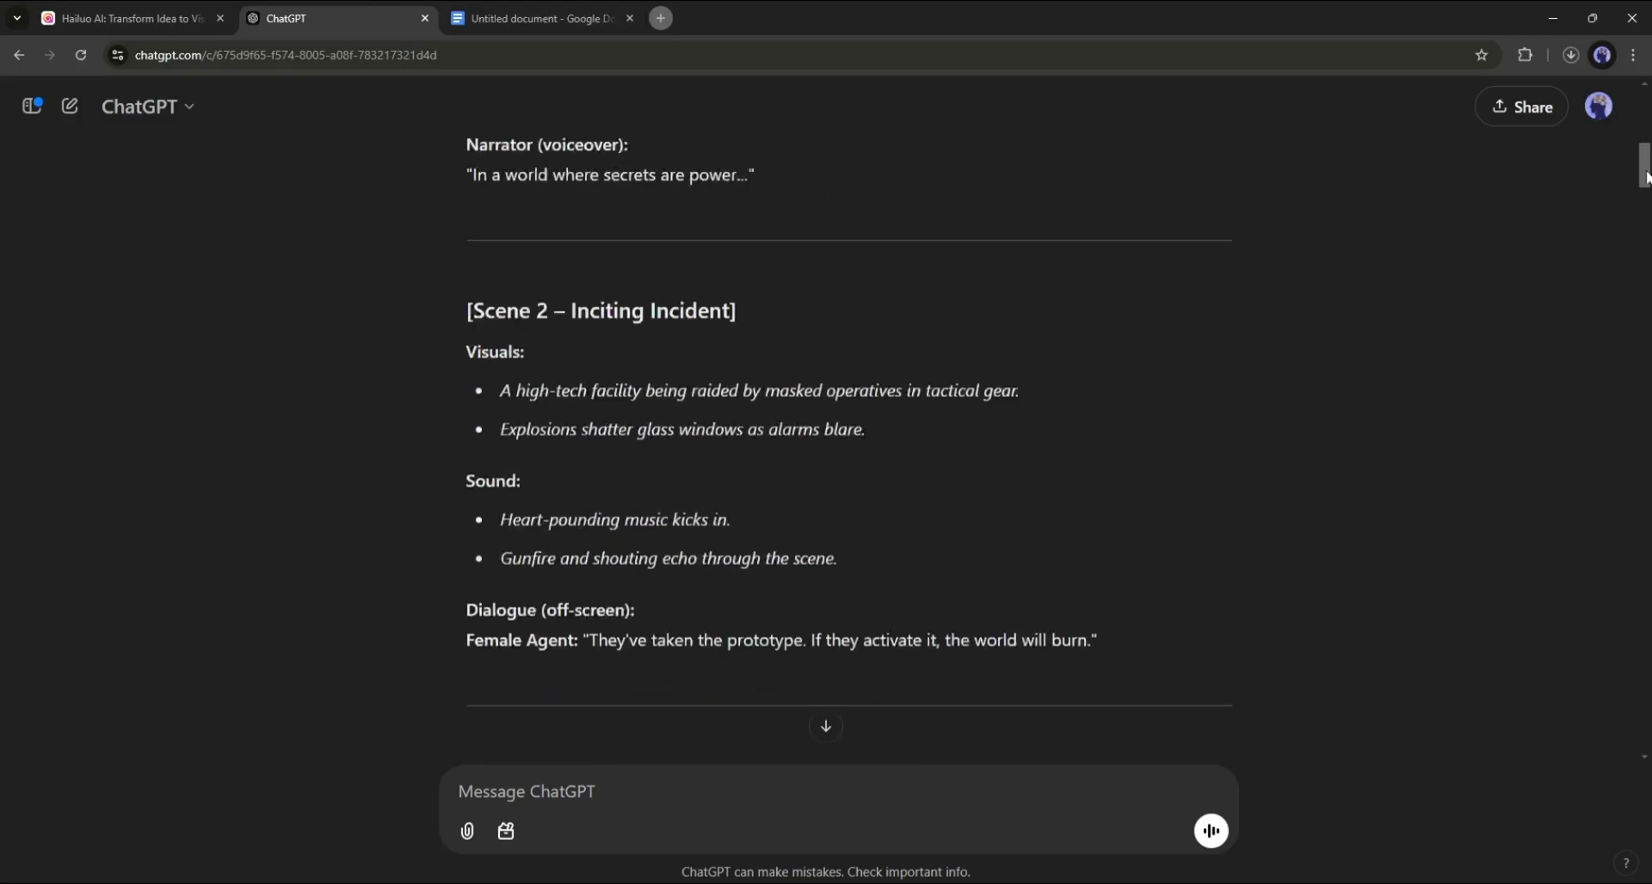
{"action": "scroll", "coordinate": [544, 416], "scroll_direction": "up", "scroll_amount": 5}
{"action": "scroll", "coordinate": [544, 415], "scroll_direction": "down", "scroll_amount": 2}
{"action": "scroll", "coordinate": [568, 396], "scroll_direction": "down", "scroll_amount": 2}
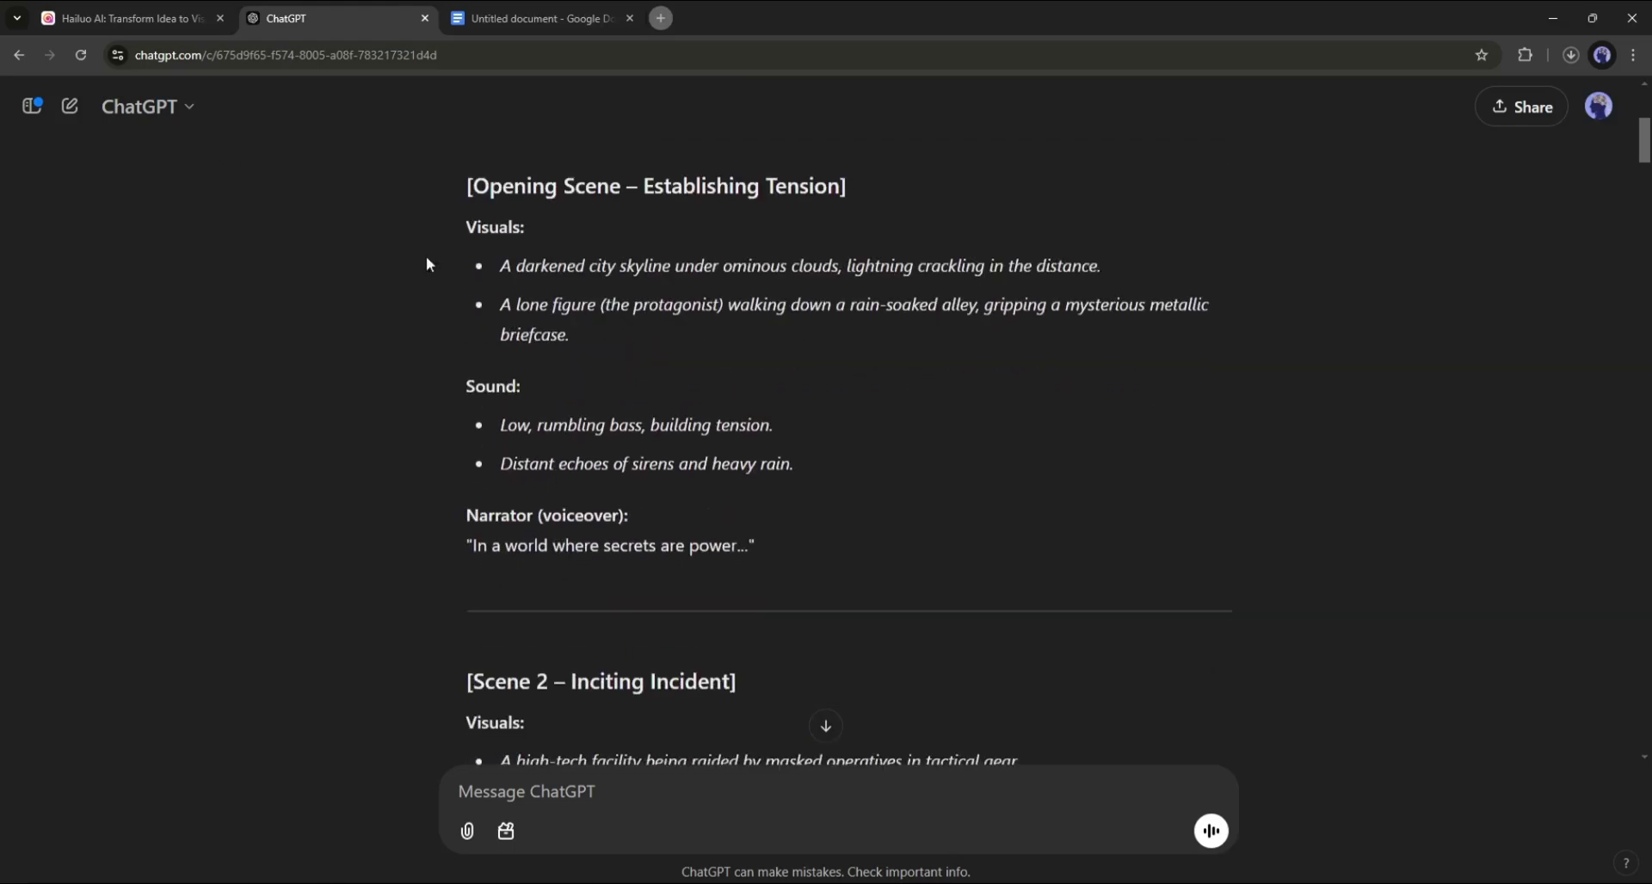
{"action": "left_click_drag", "start_coordinate": [501, 520], "coordinate": [466, 186]}
{"action": "left_click", "coordinate": [669, 509], "text": "shift"}
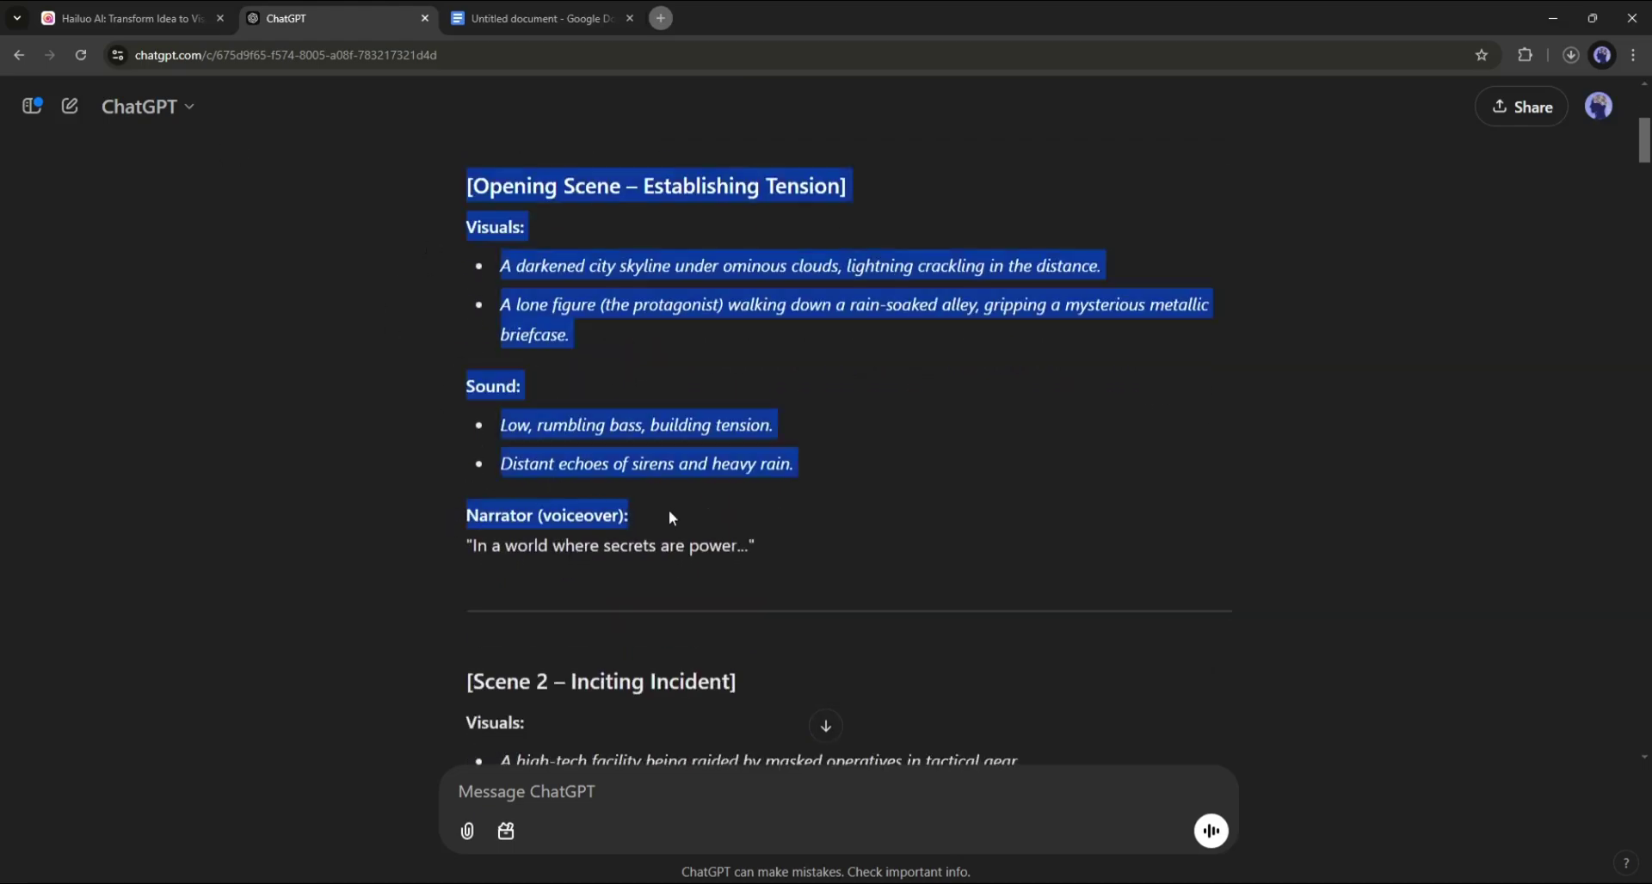
{"action": "left_click", "coordinate": [486, 550]}
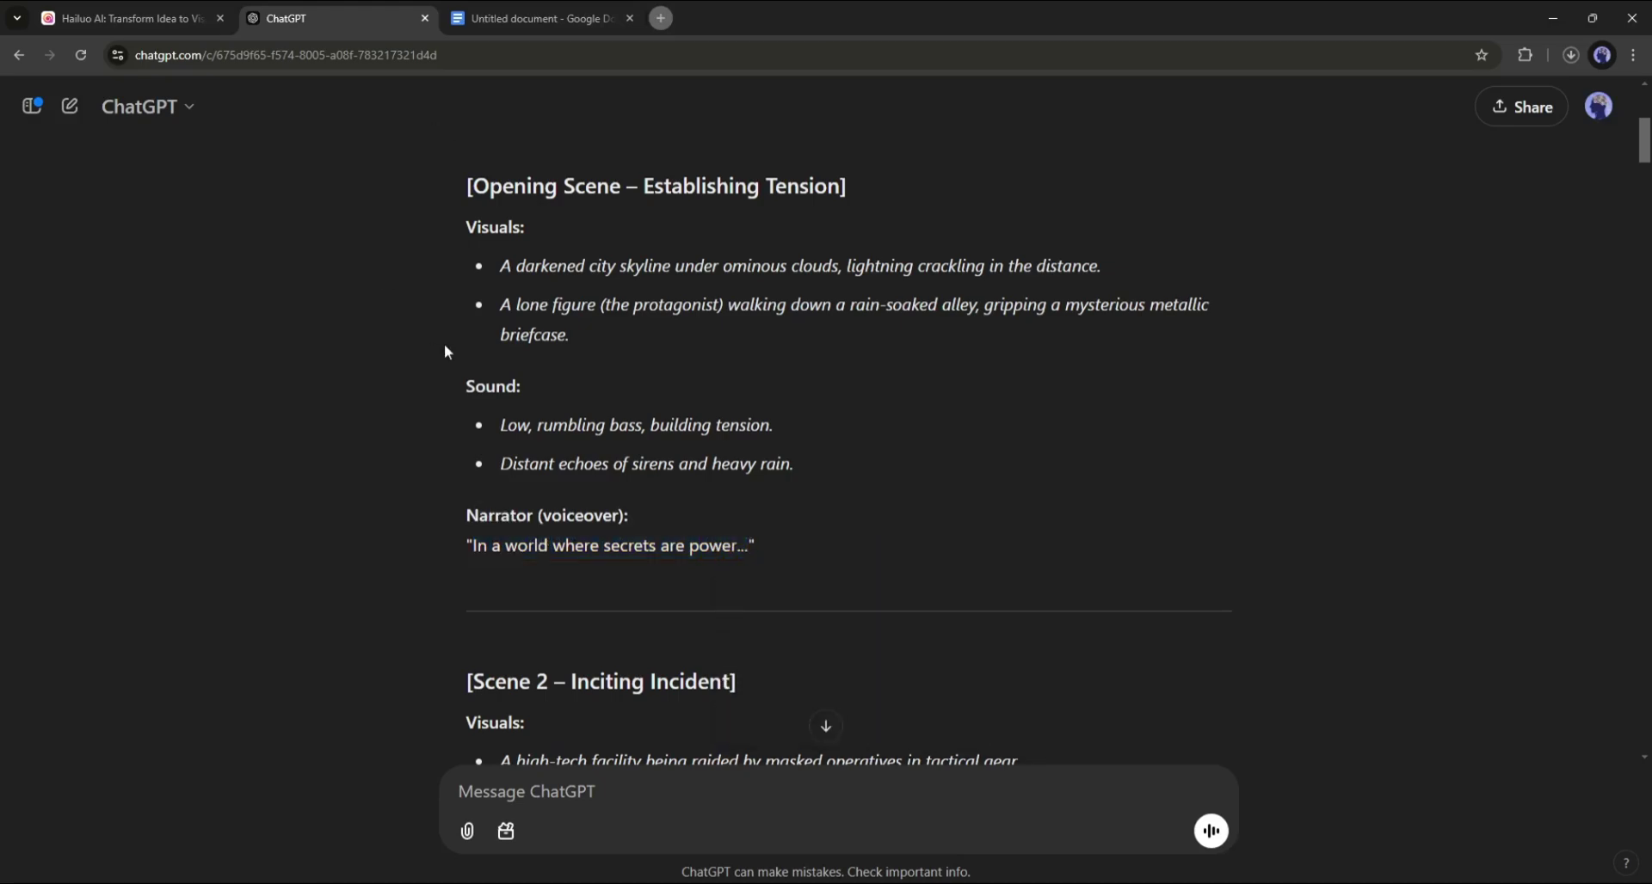
{"action": "left_click", "coordinate": [114, 15]}
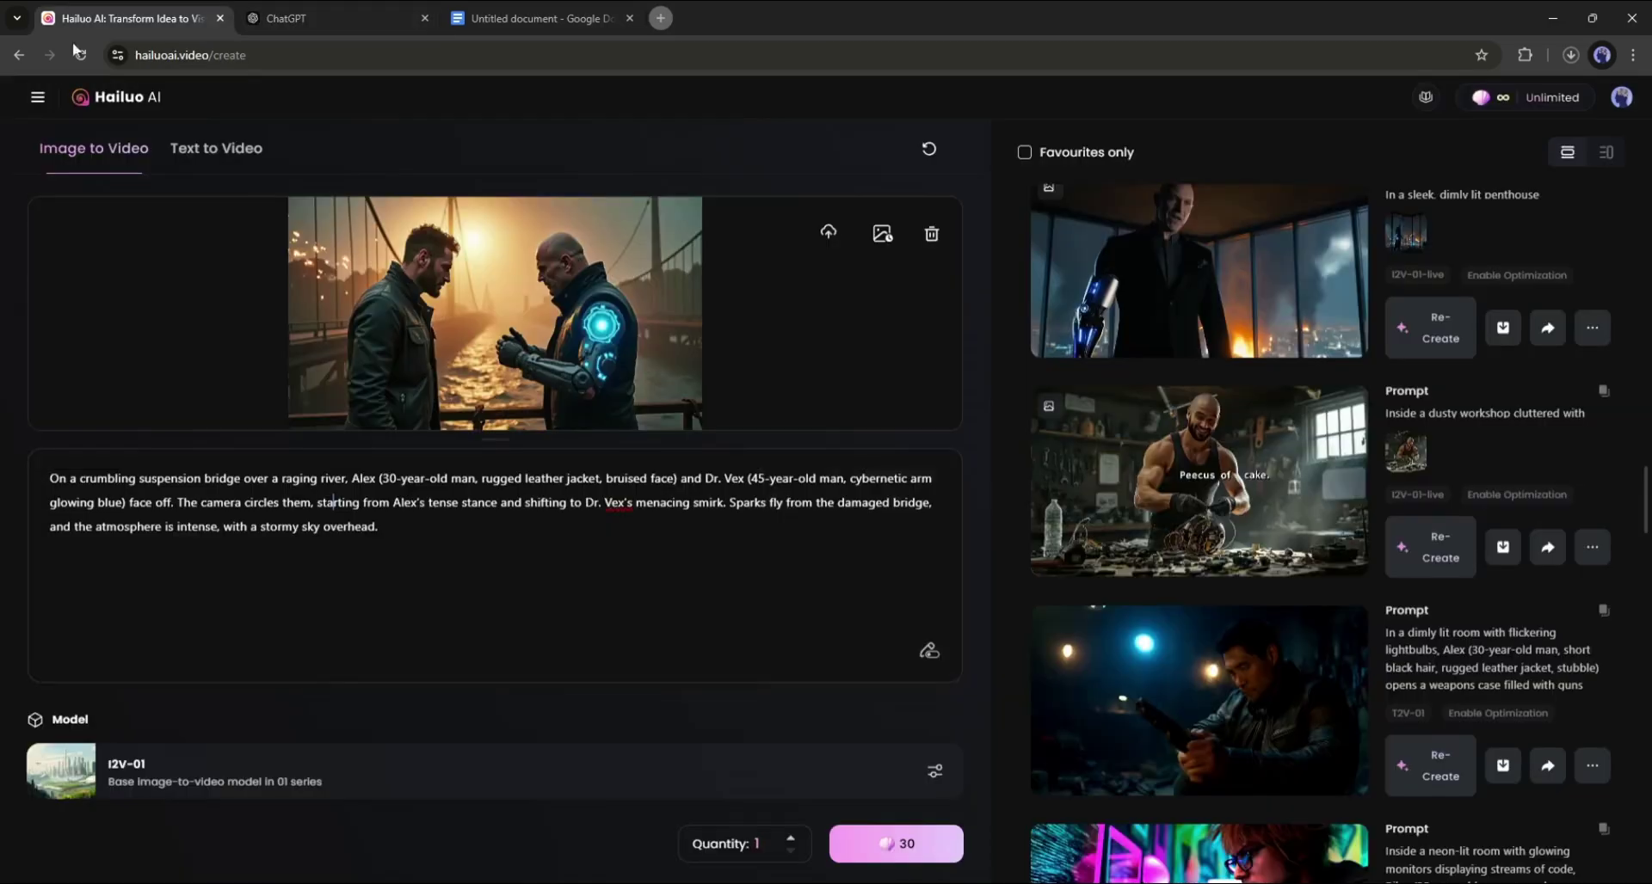
- Paste the narrator line 'In a world where secrets are power...' into a new Speech Synthesis tab
{"action": "left_click", "coordinate": [116, 103]}
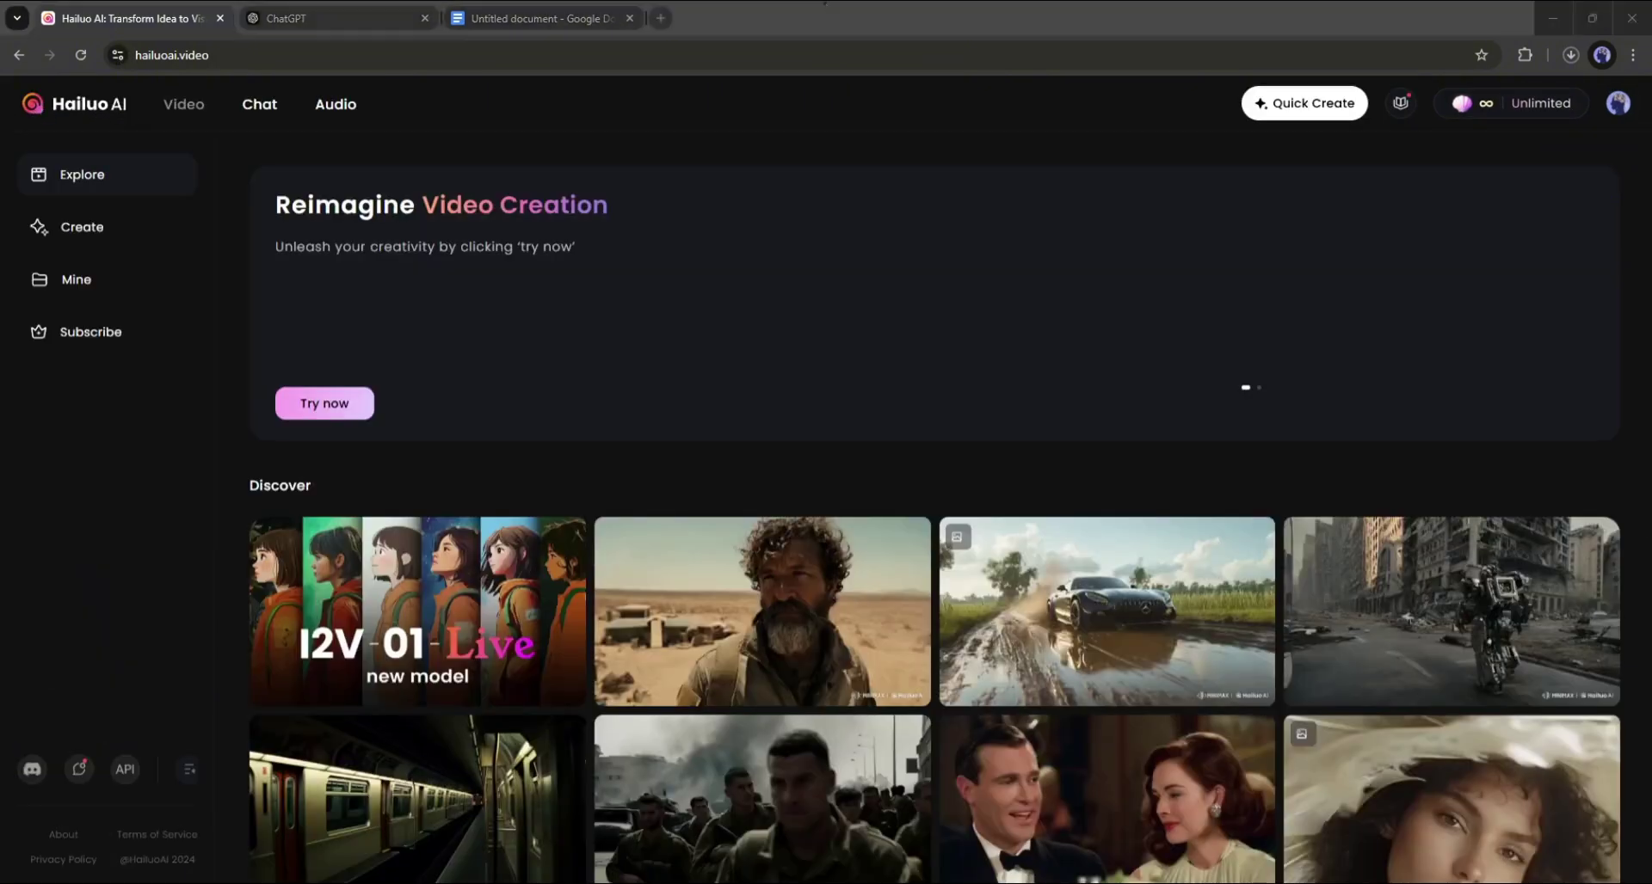
{"action": "left_click", "coordinate": [348, 106]}
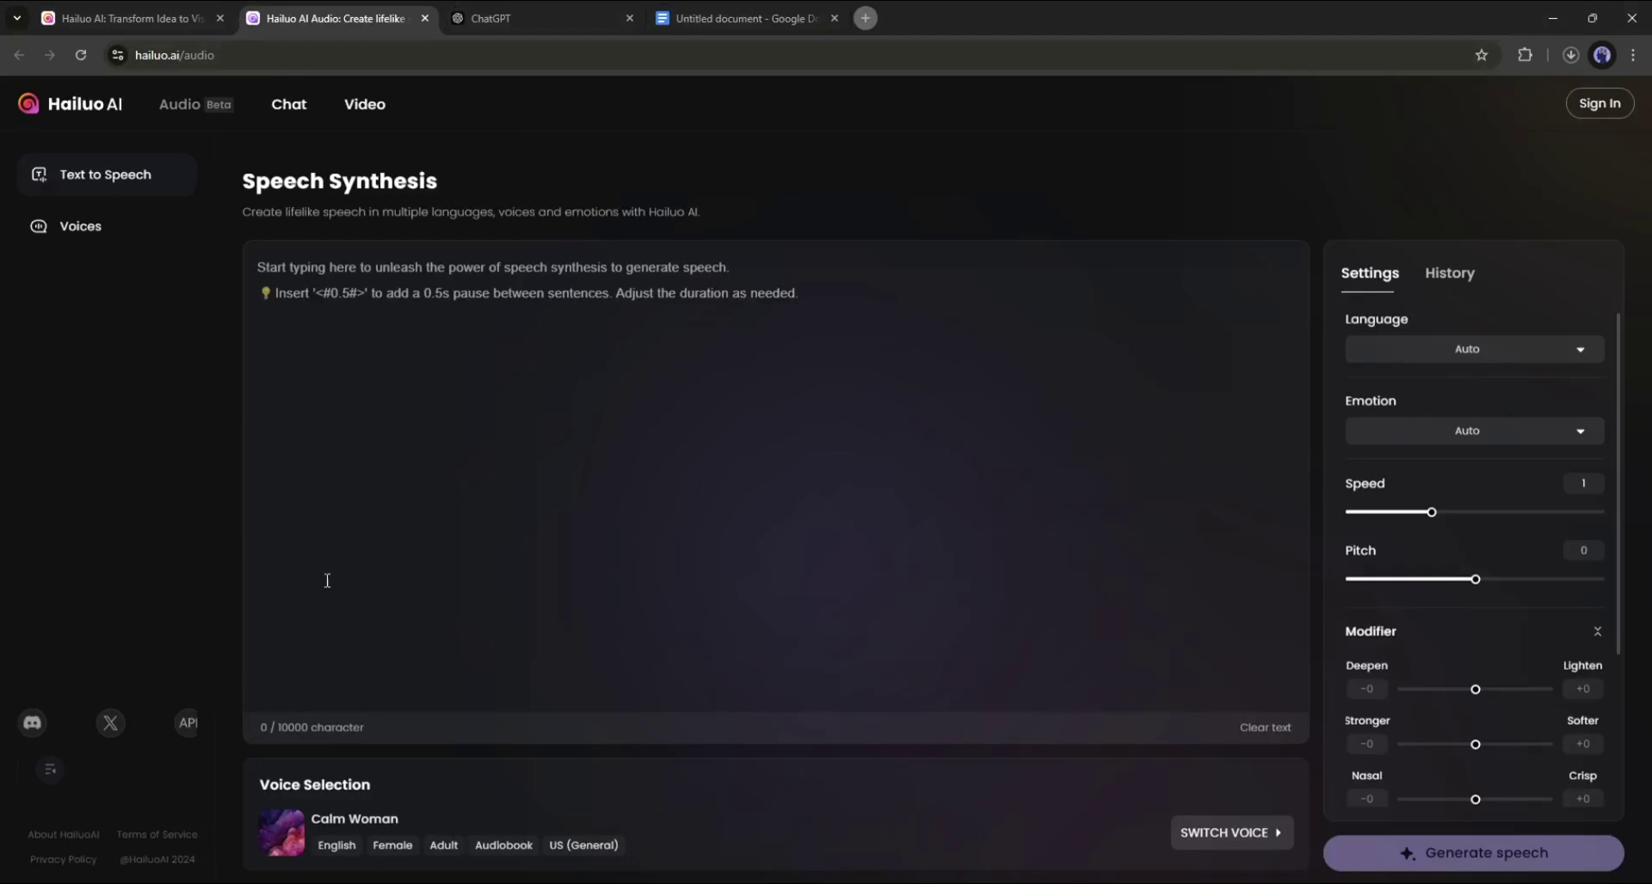
{"action": "left_click", "coordinate": [366, 424]}
{"action": "type", "text": "In a world where secrets are power..."}
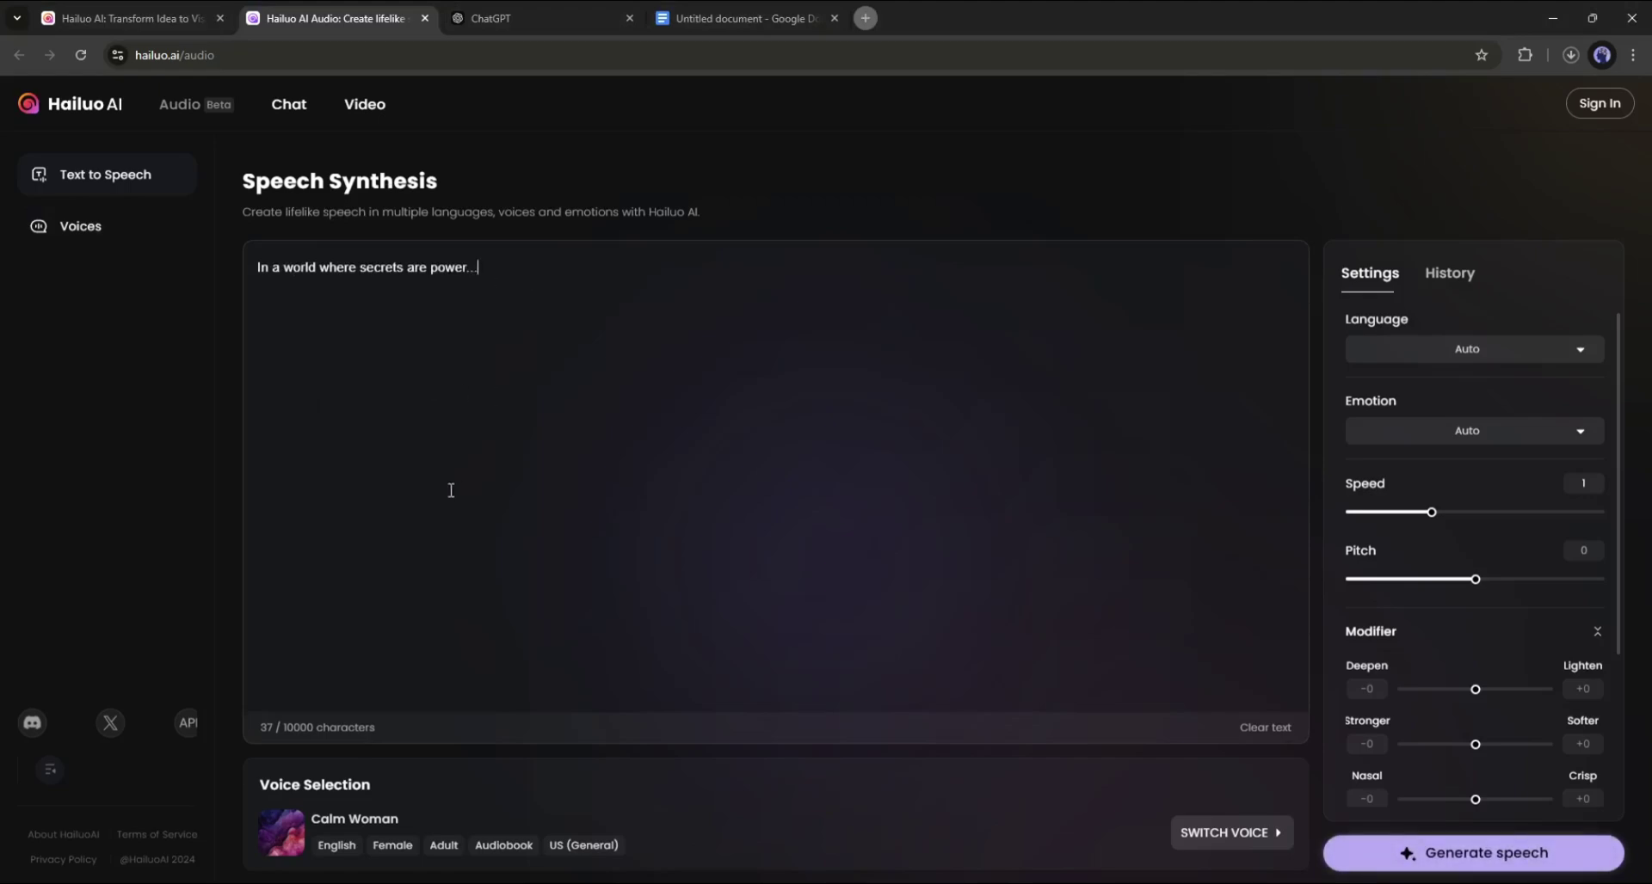
{"action": "mouse_move", "coordinate": [382, 833]}
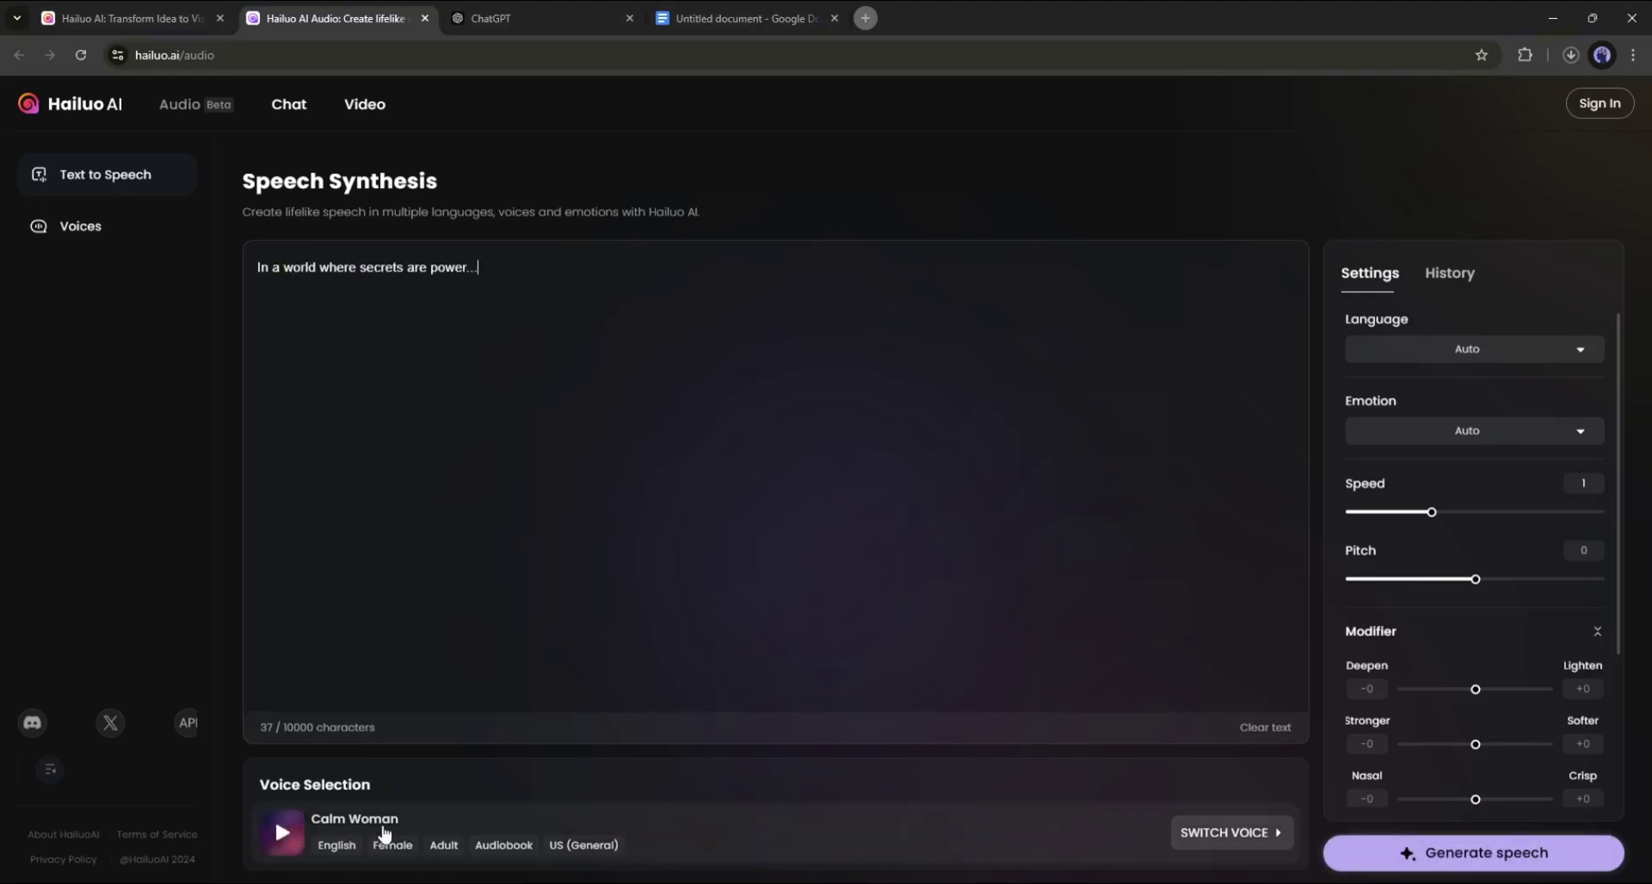
- Filter the voice library to English, US (General), male, adult voices
{"action": "left_click", "coordinate": [1227, 839]}
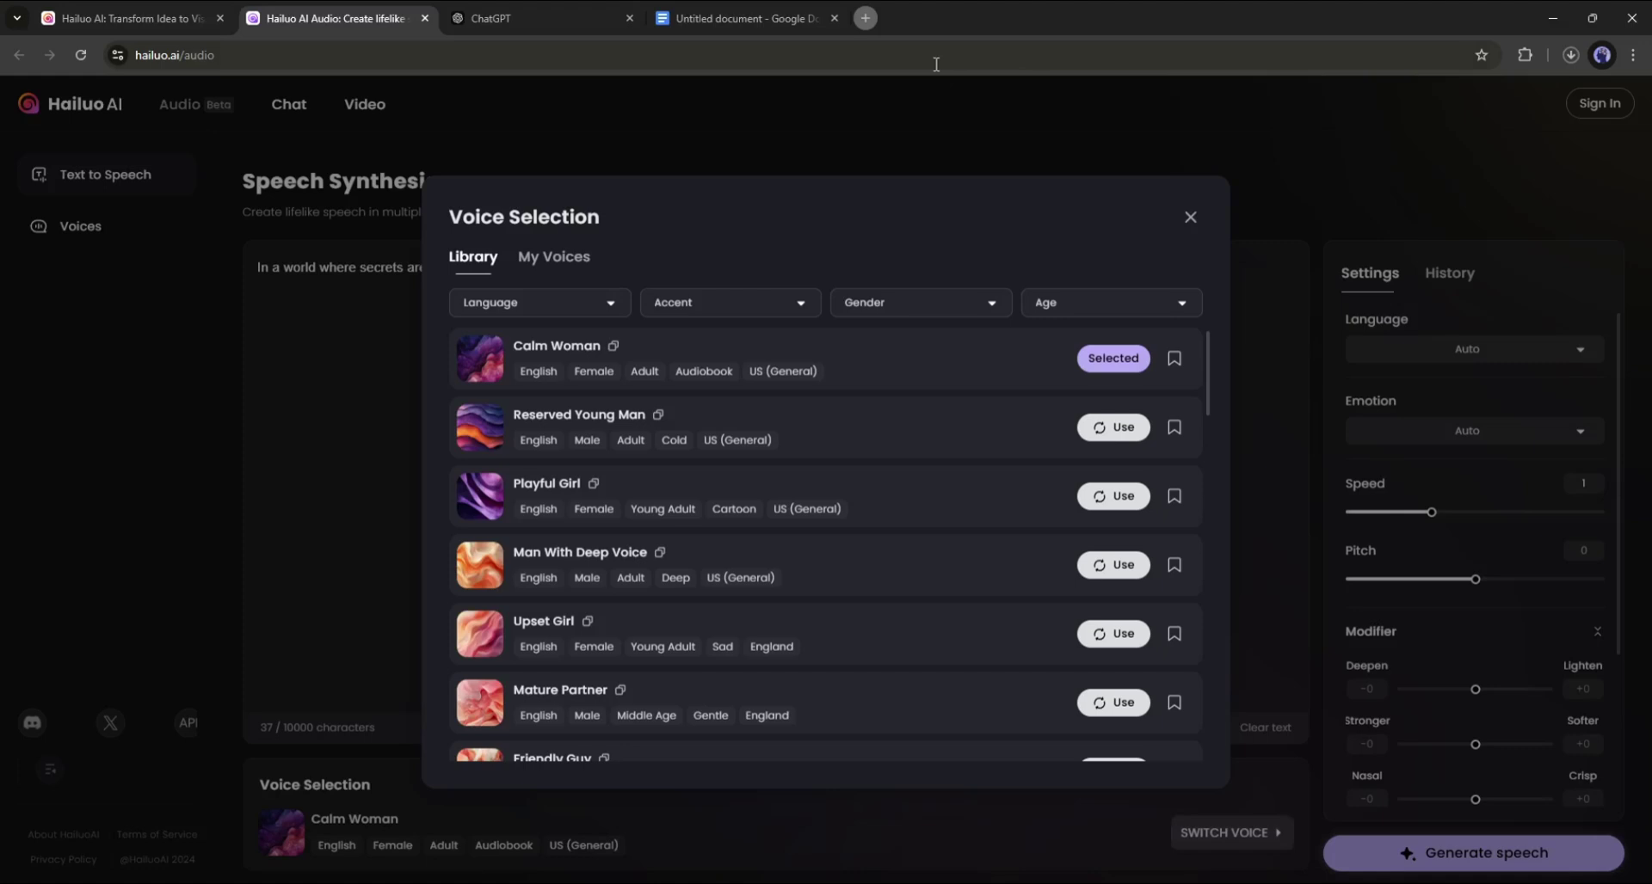
{"action": "left_click", "coordinate": [559, 306]}
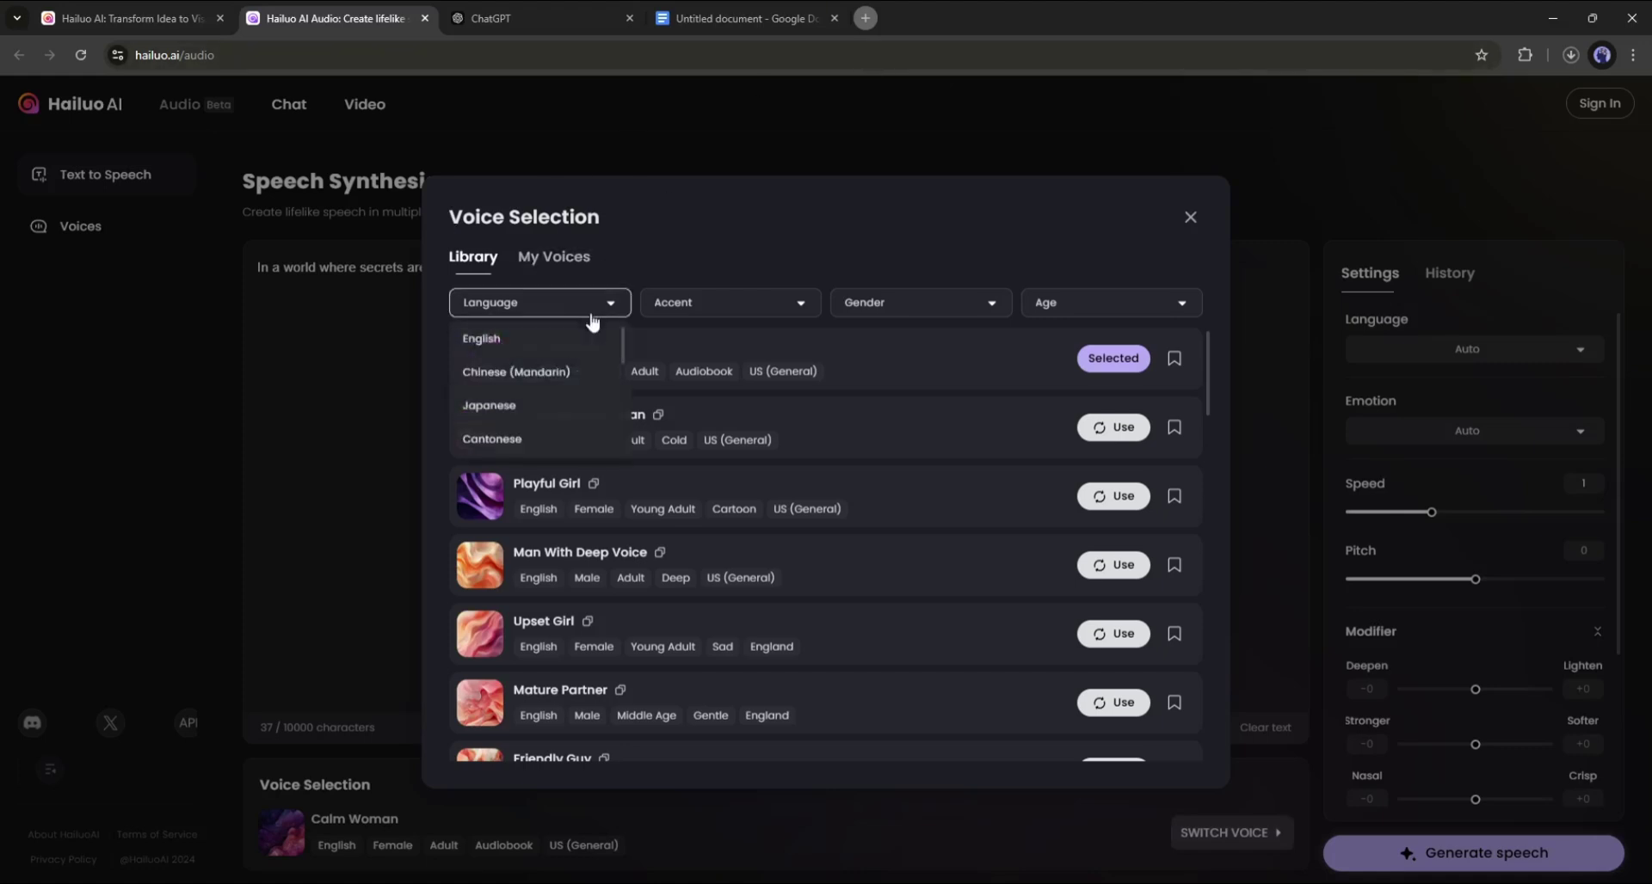
{"action": "left_click", "coordinate": [525, 351]}
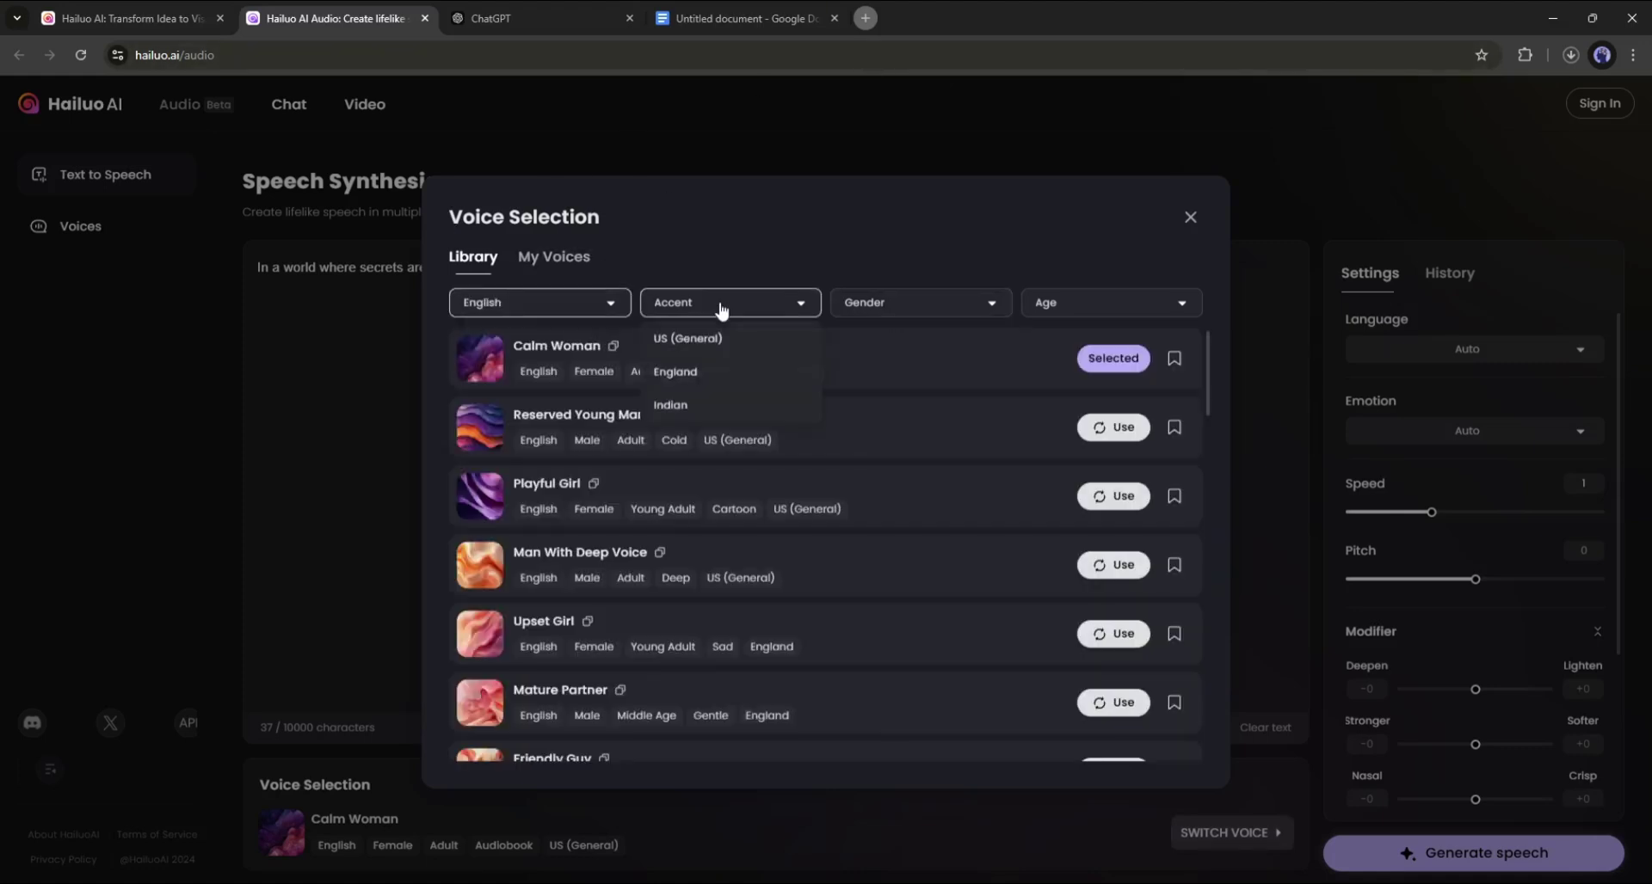
{"action": "left_click", "coordinate": [730, 346]}
{"action": "left_click", "coordinate": [902, 306]}
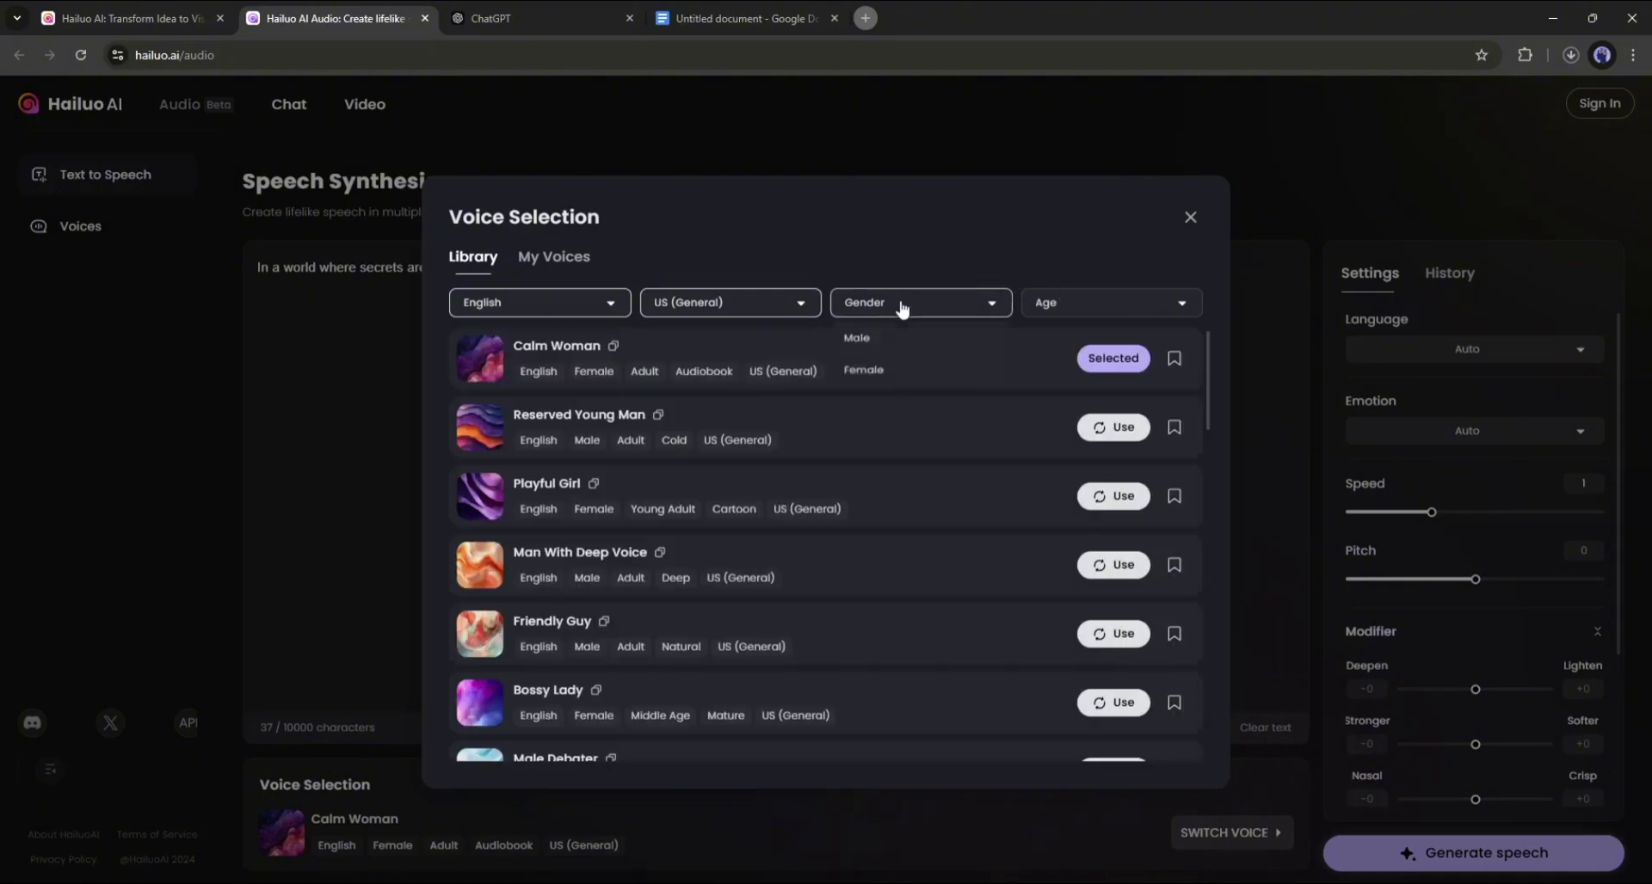
{"action": "left_click", "coordinate": [872, 350]}
{"action": "left_click", "coordinate": [1121, 305]}
{"action": "left_click", "coordinate": [1096, 375]}
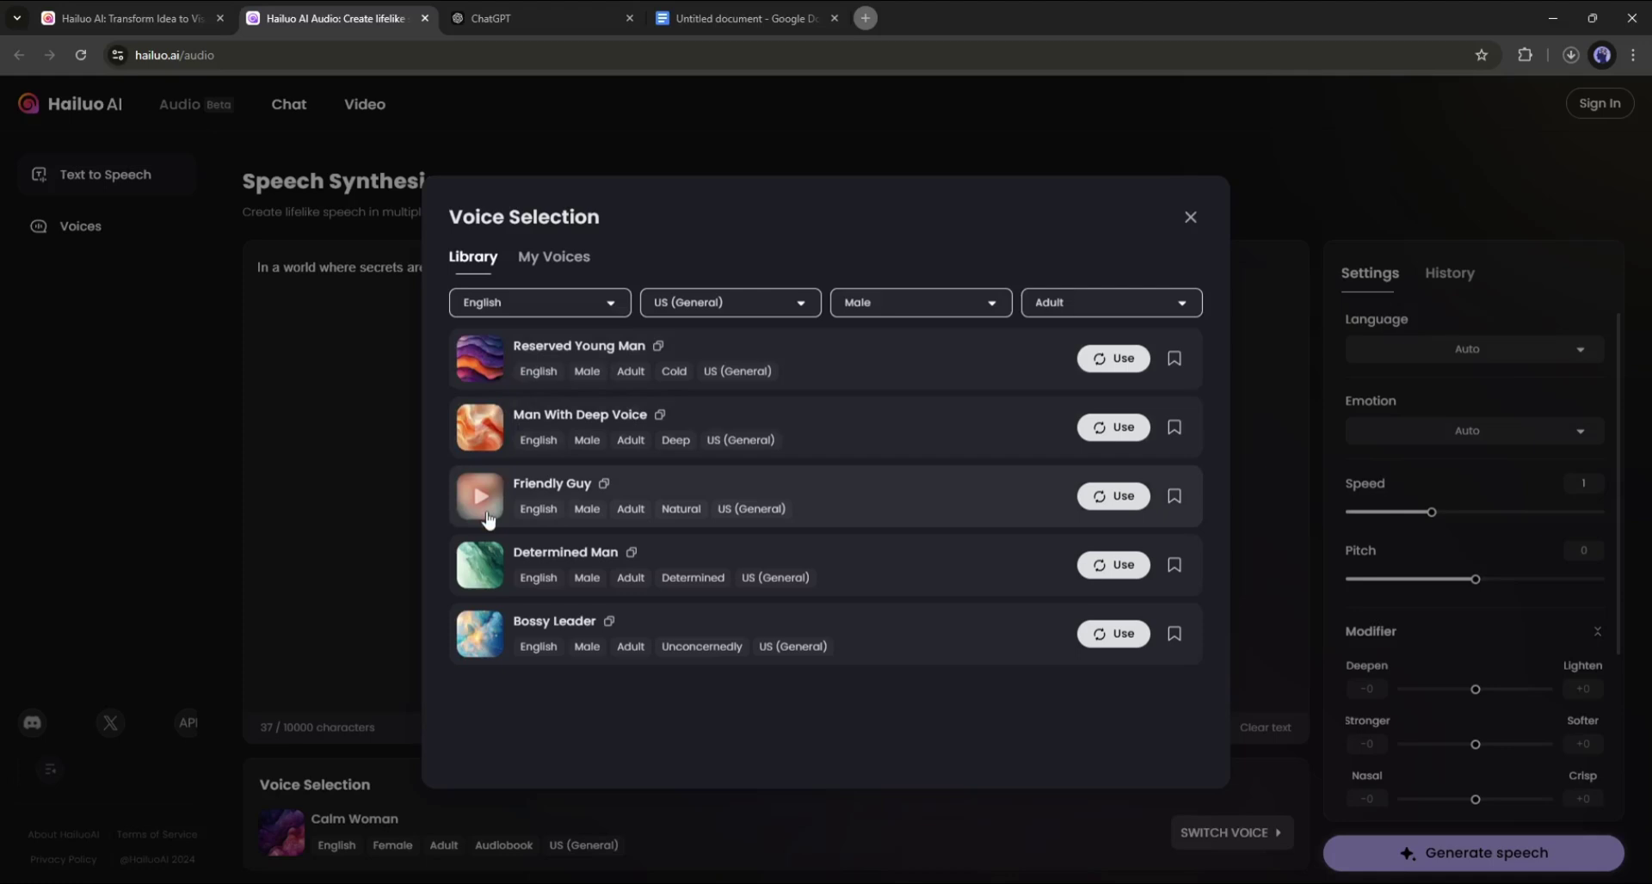
- Preview Man With Deep Voice and choose it as the narrator voice
{"action": "left_click", "coordinate": [500, 438]}
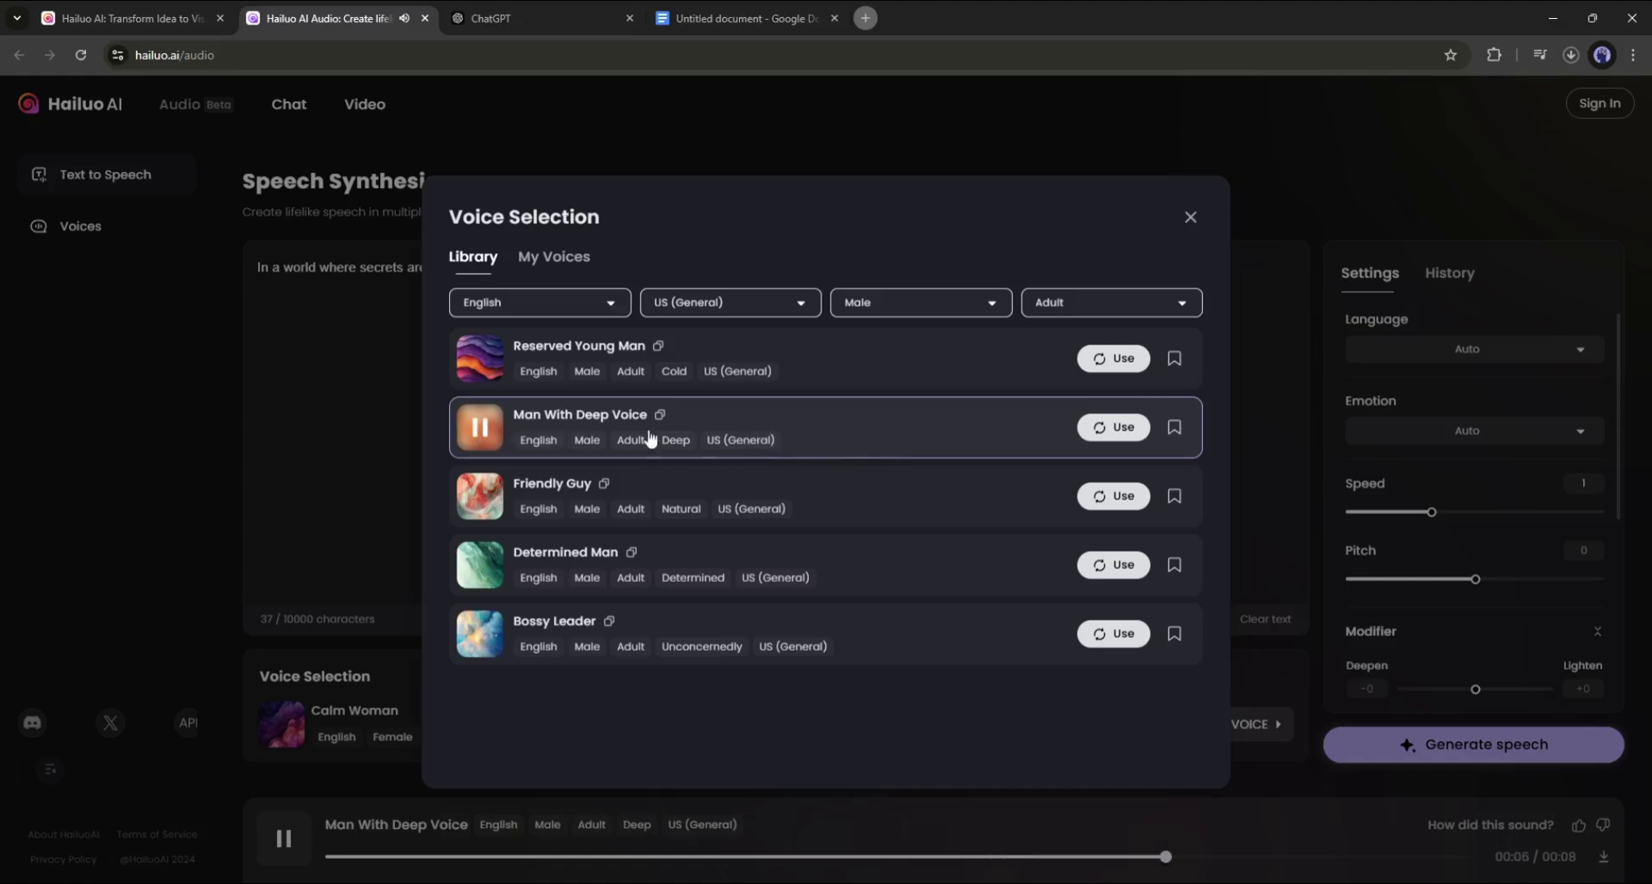
{"action": "left_click", "coordinate": [477, 434]}
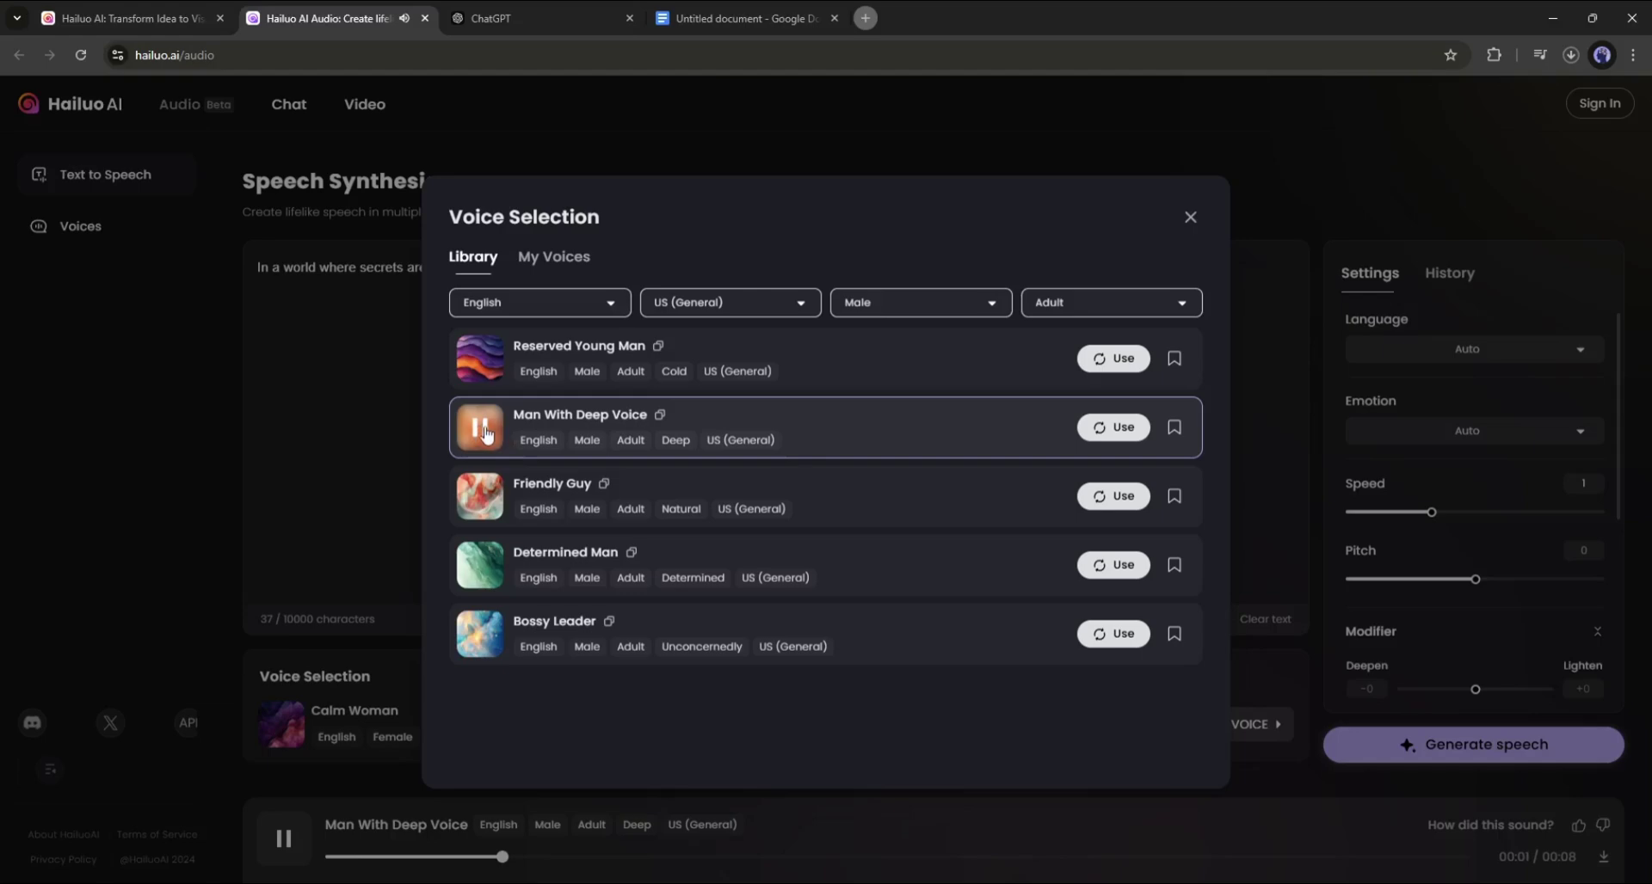
{"action": "left_click", "coordinate": [484, 432]}
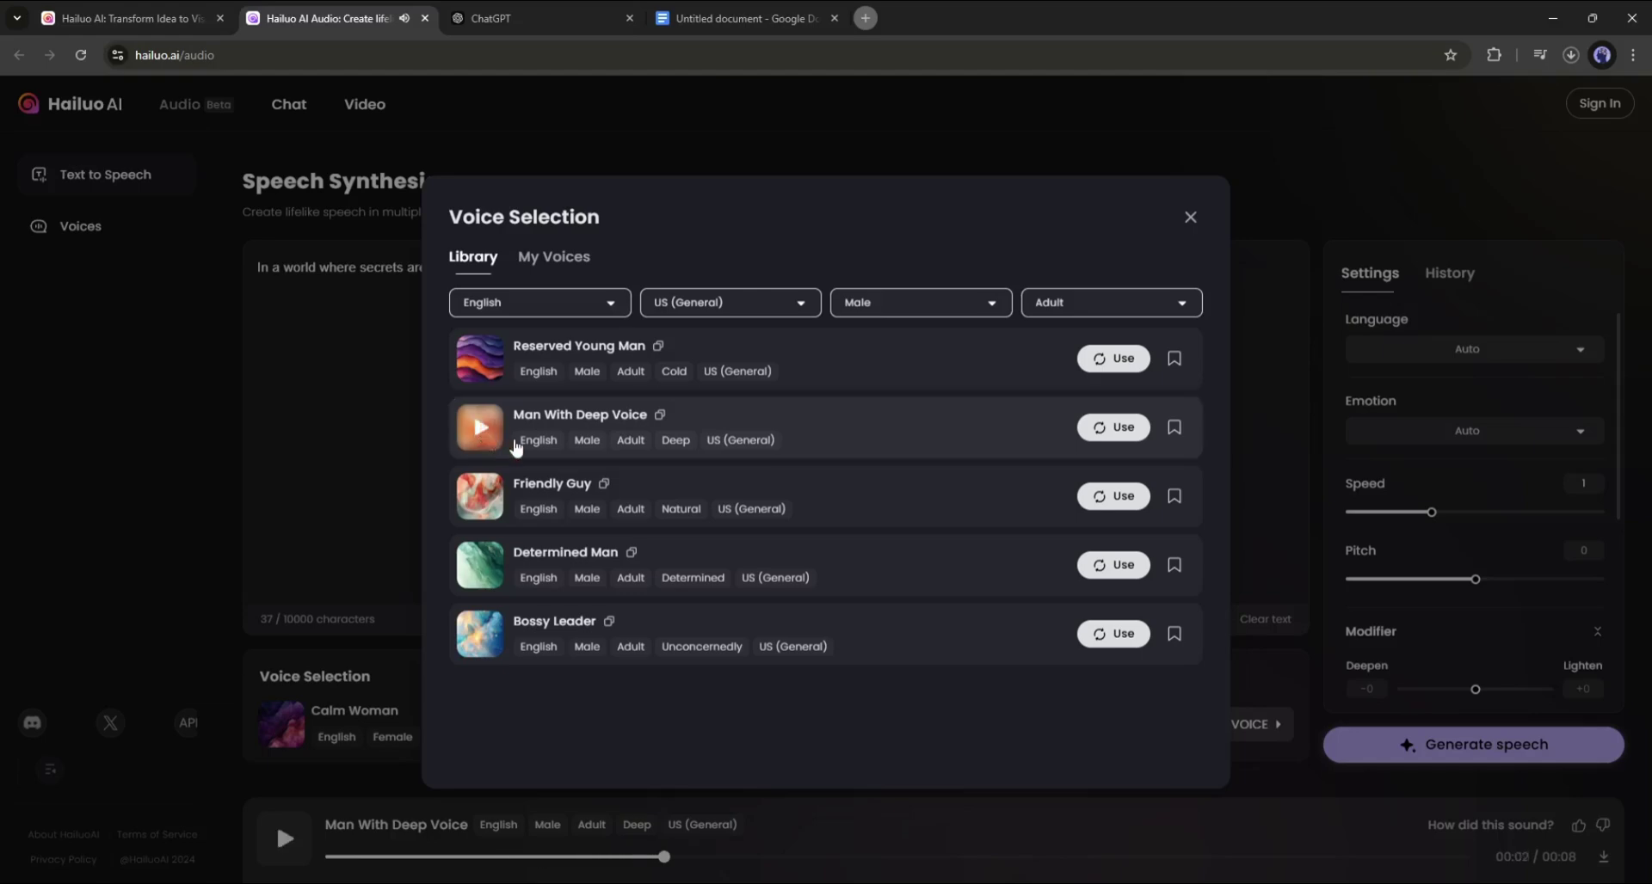
{"action": "left_click", "coordinate": [1103, 429]}
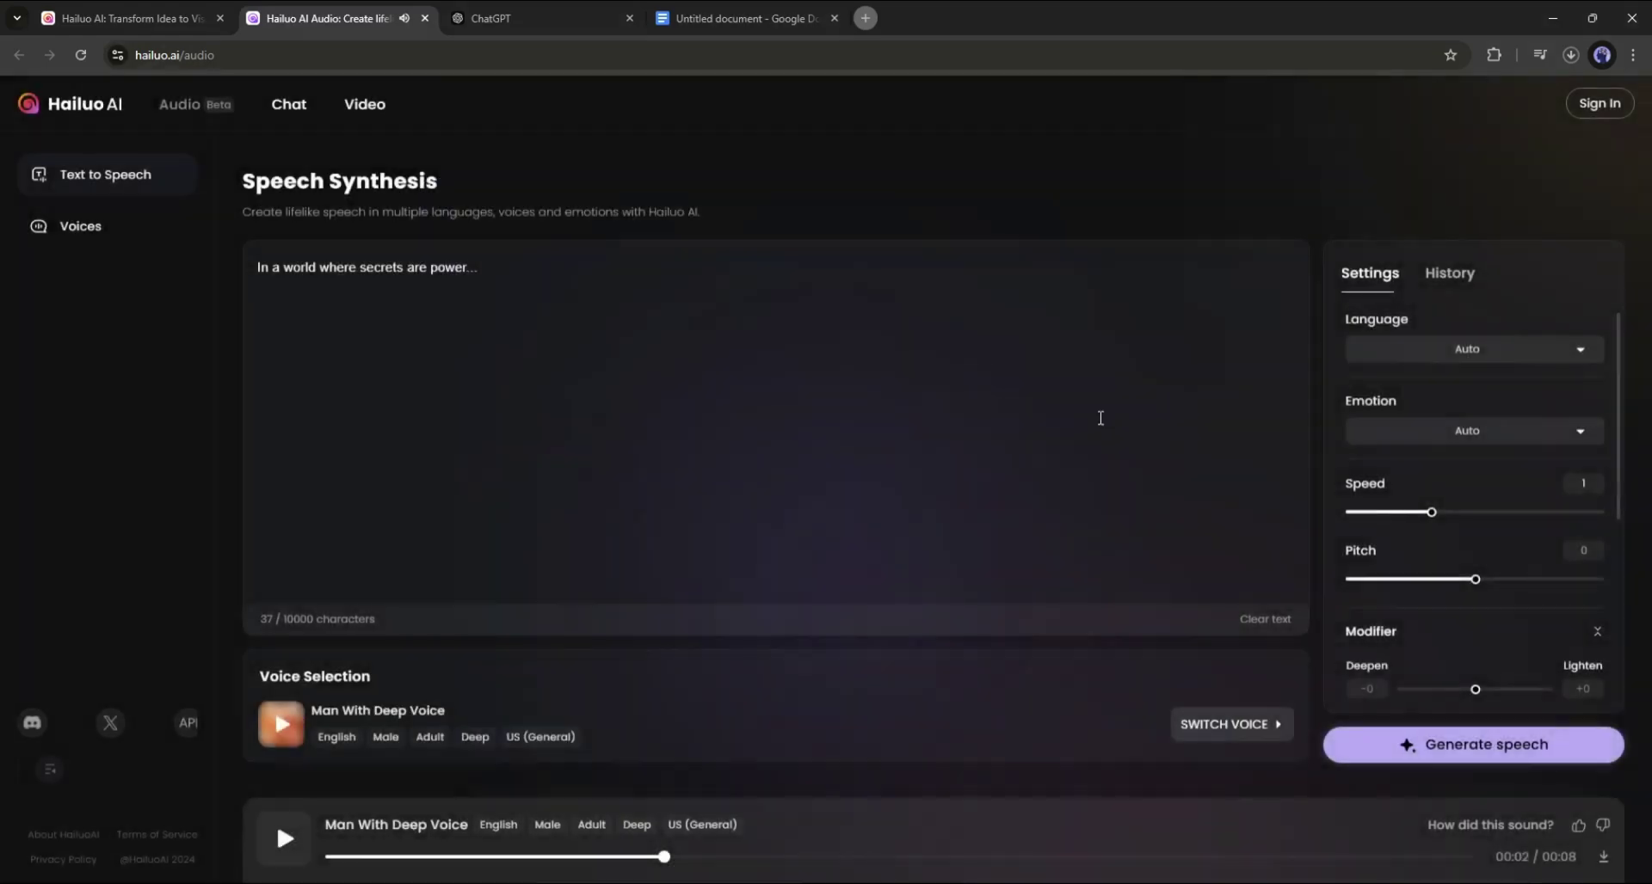
- Generate the narration in English with emotion on Auto and Deepen at -8
{"action": "left_click", "coordinate": [1473, 354]}
{"action": "left_click", "coordinate": [1394, 411]}
{"action": "left_click", "coordinate": [1460, 431]}
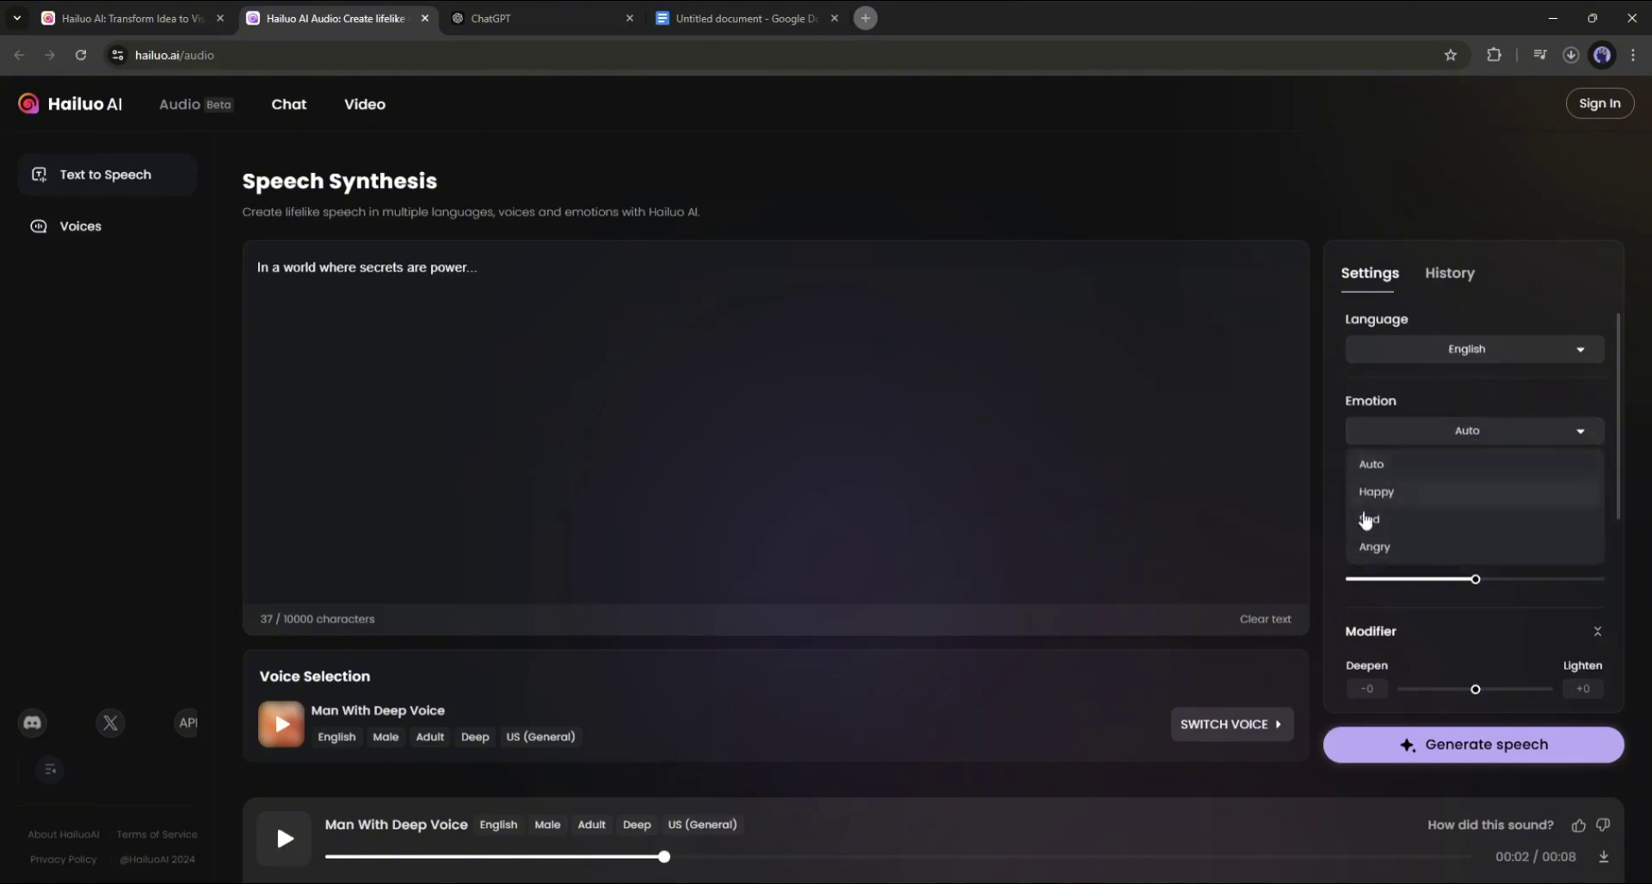
{"action": "left_click", "coordinate": [1500, 465]}
{"action": "scroll", "coordinate": [1428, 460], "scroll_direction": "down", "scroll_amount": 3}
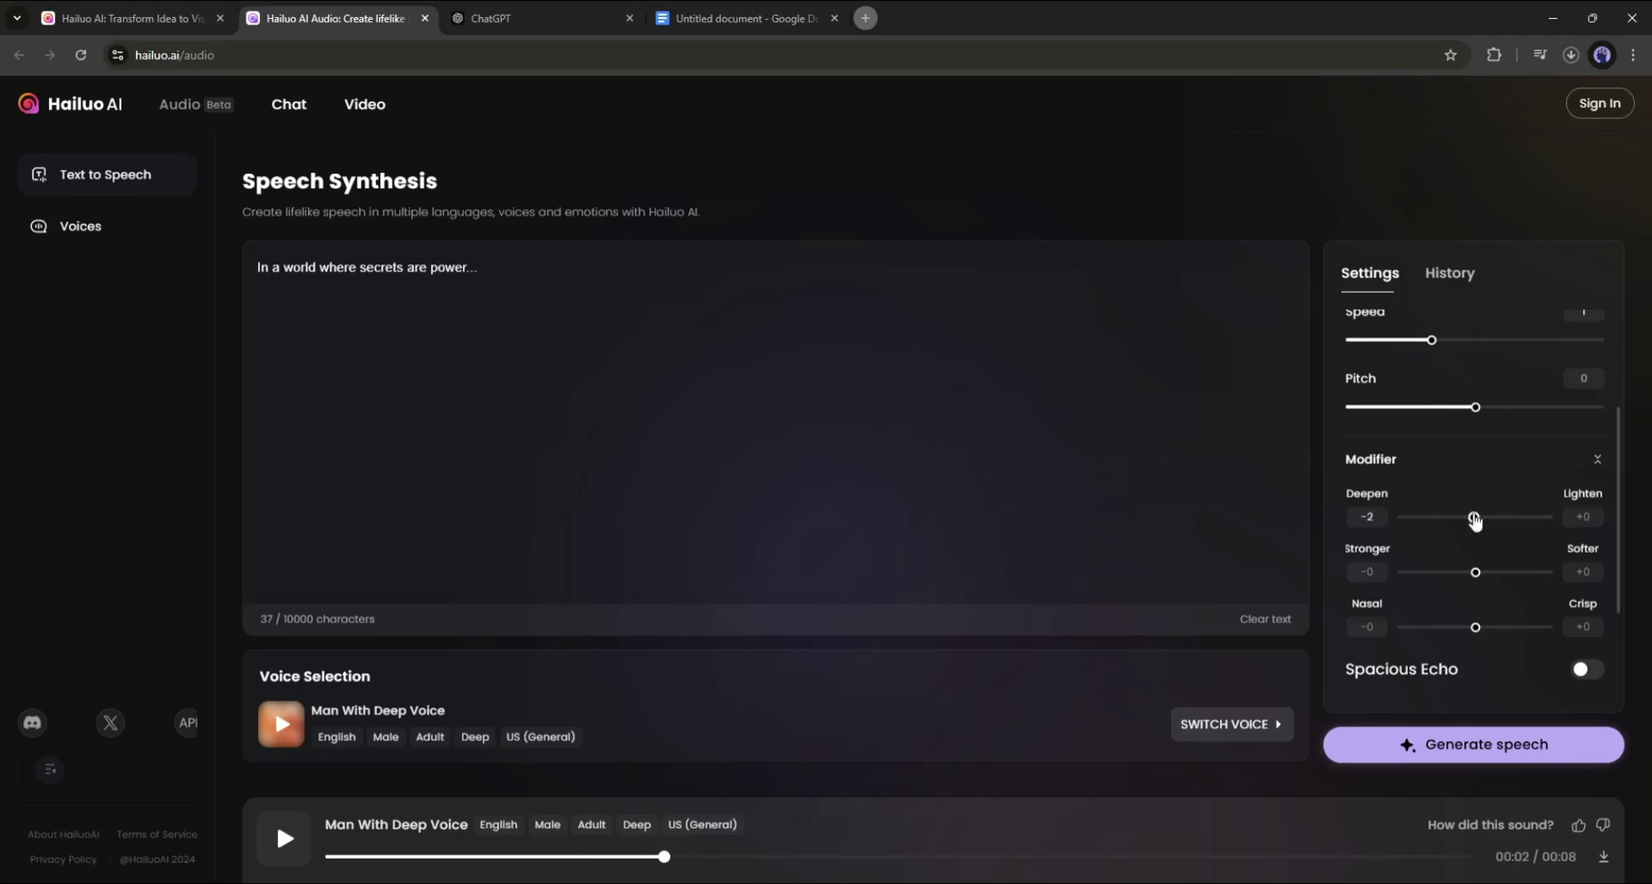
{"action": "scroll", "coordinate": [1489, 549], "scroll_direction": "down", "scroll_amount": 1}
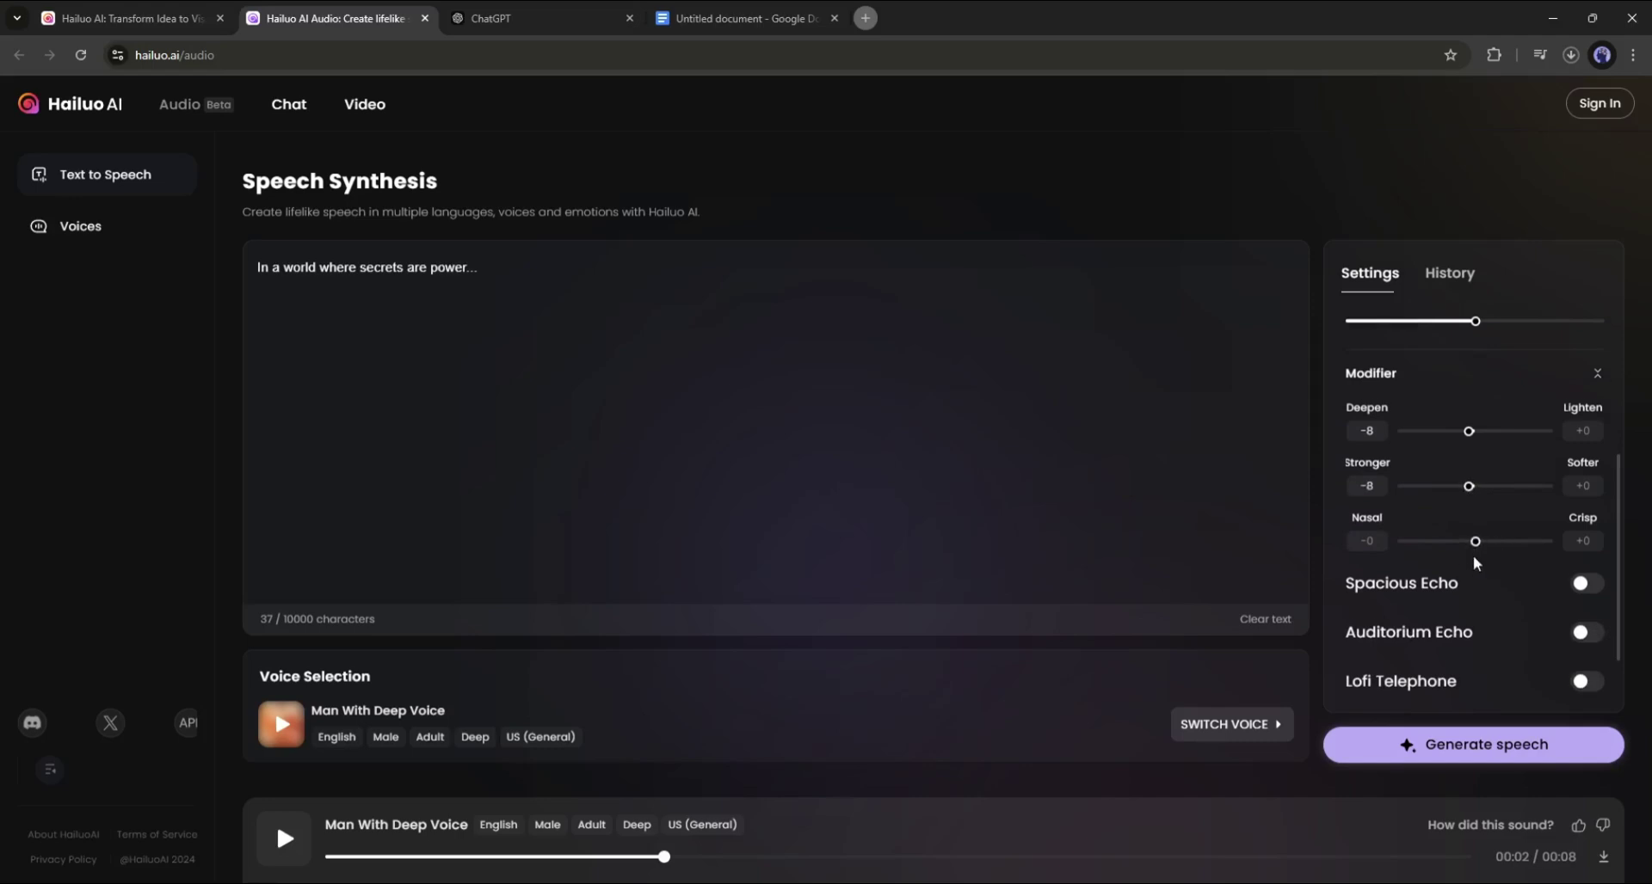
{"action": "scroll", "coordinate": [1476, 563], "scroll_direction": "down", "scroll_amount": 1}
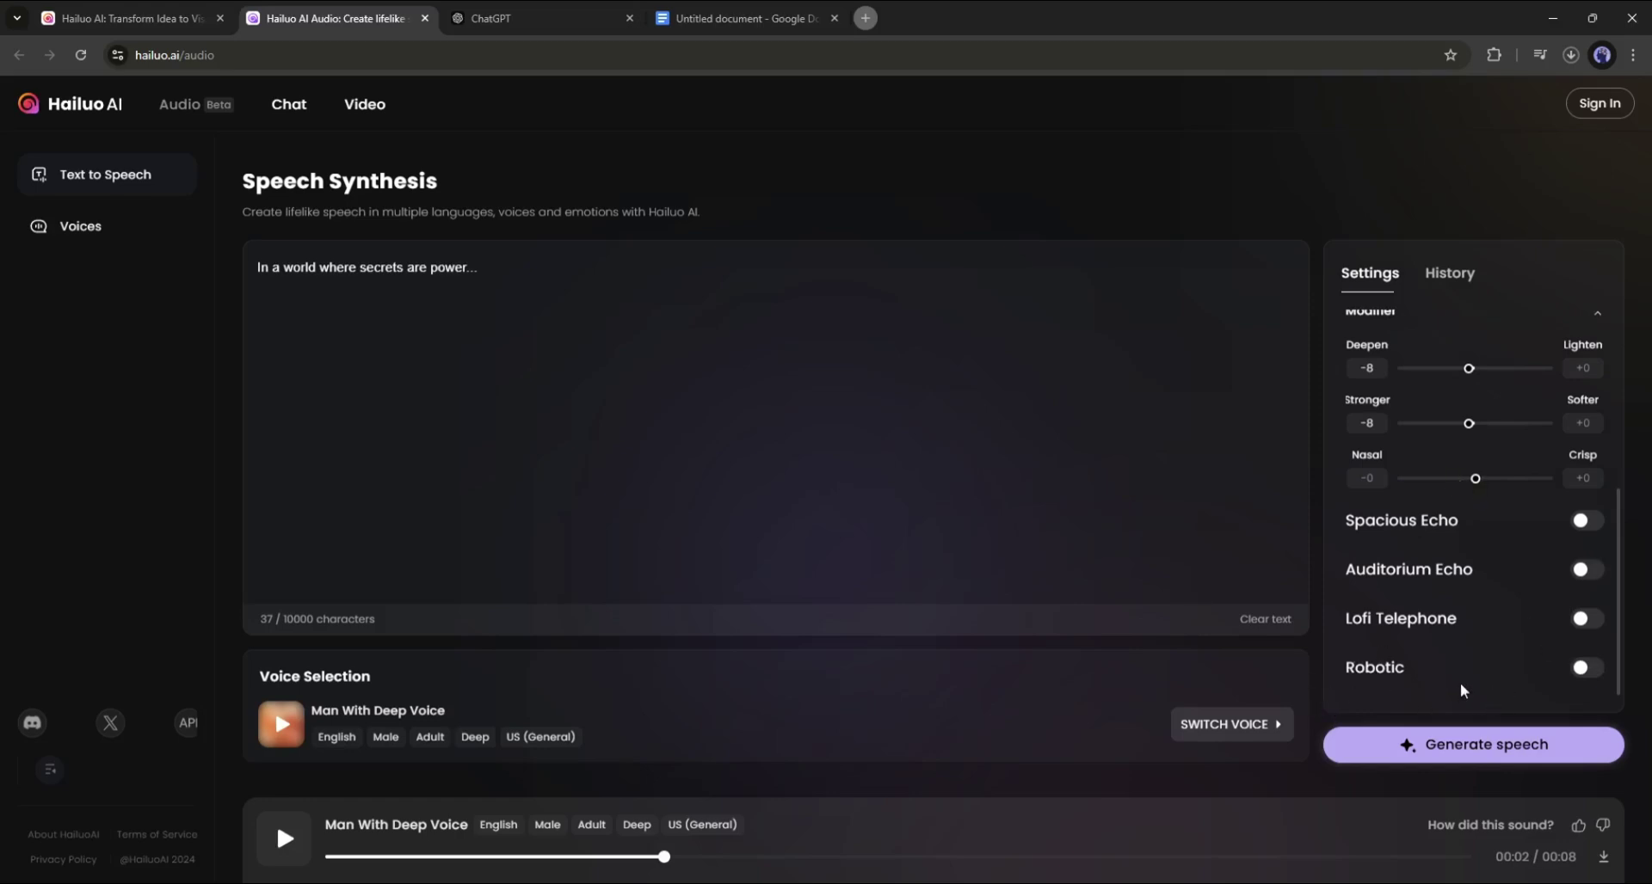
{"action": "left_click", "coordinate": [1539, 733]}
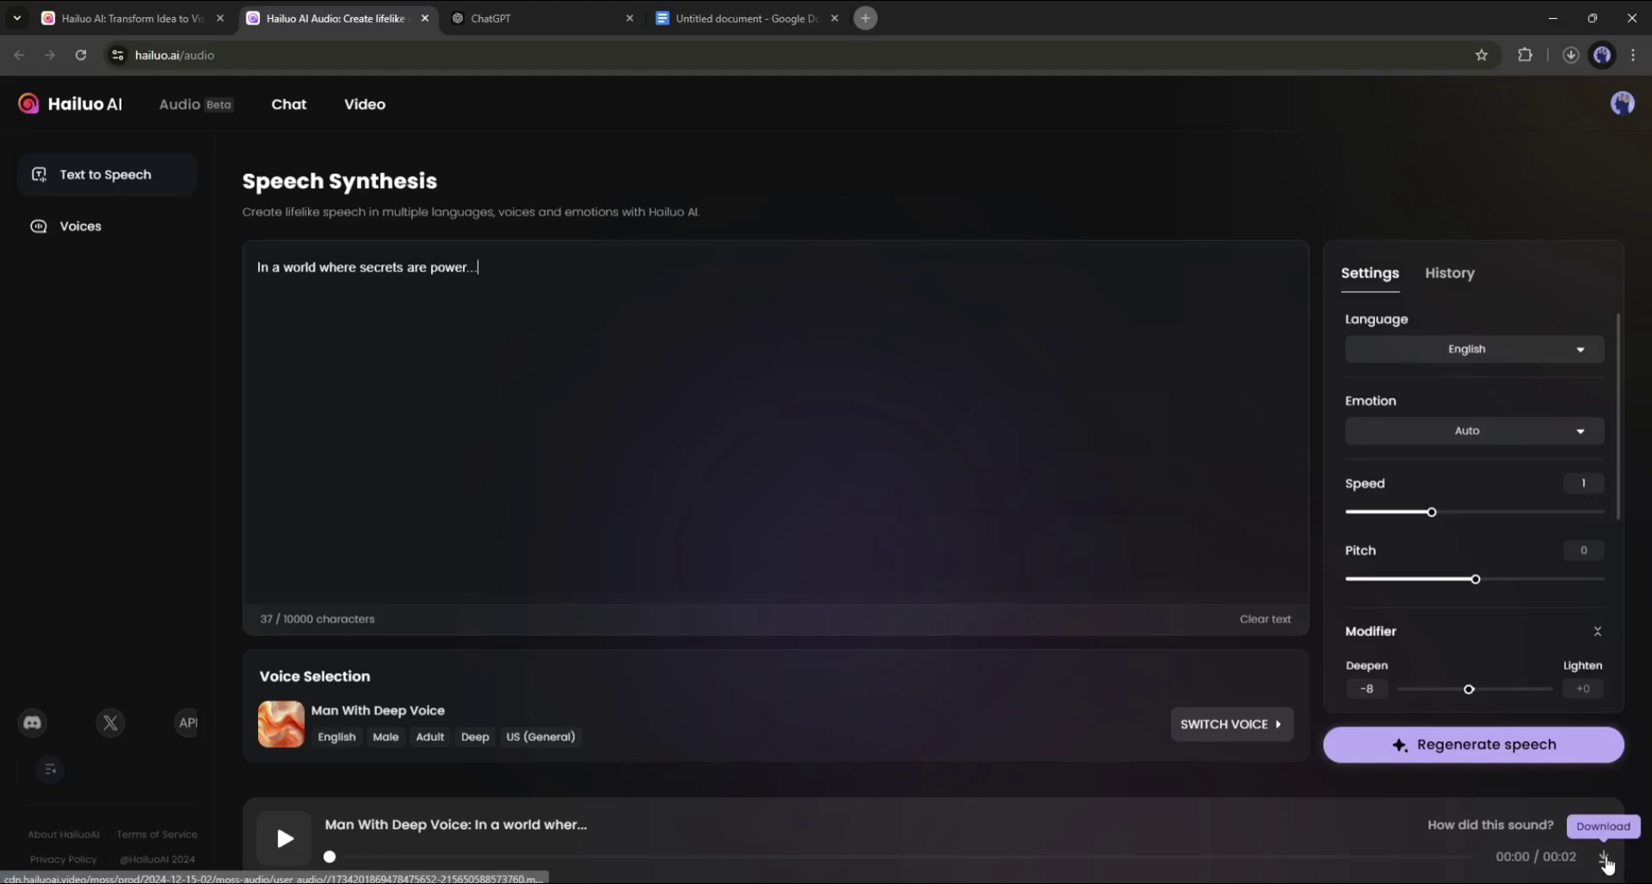
- Download the narration MP3 and select the Female Agent's Scene 2 line in ChatGPT
{"action": "left_click", "coordinate": [1602, 857]}
{"action": "left_click", "coordinate": [582, 7]}
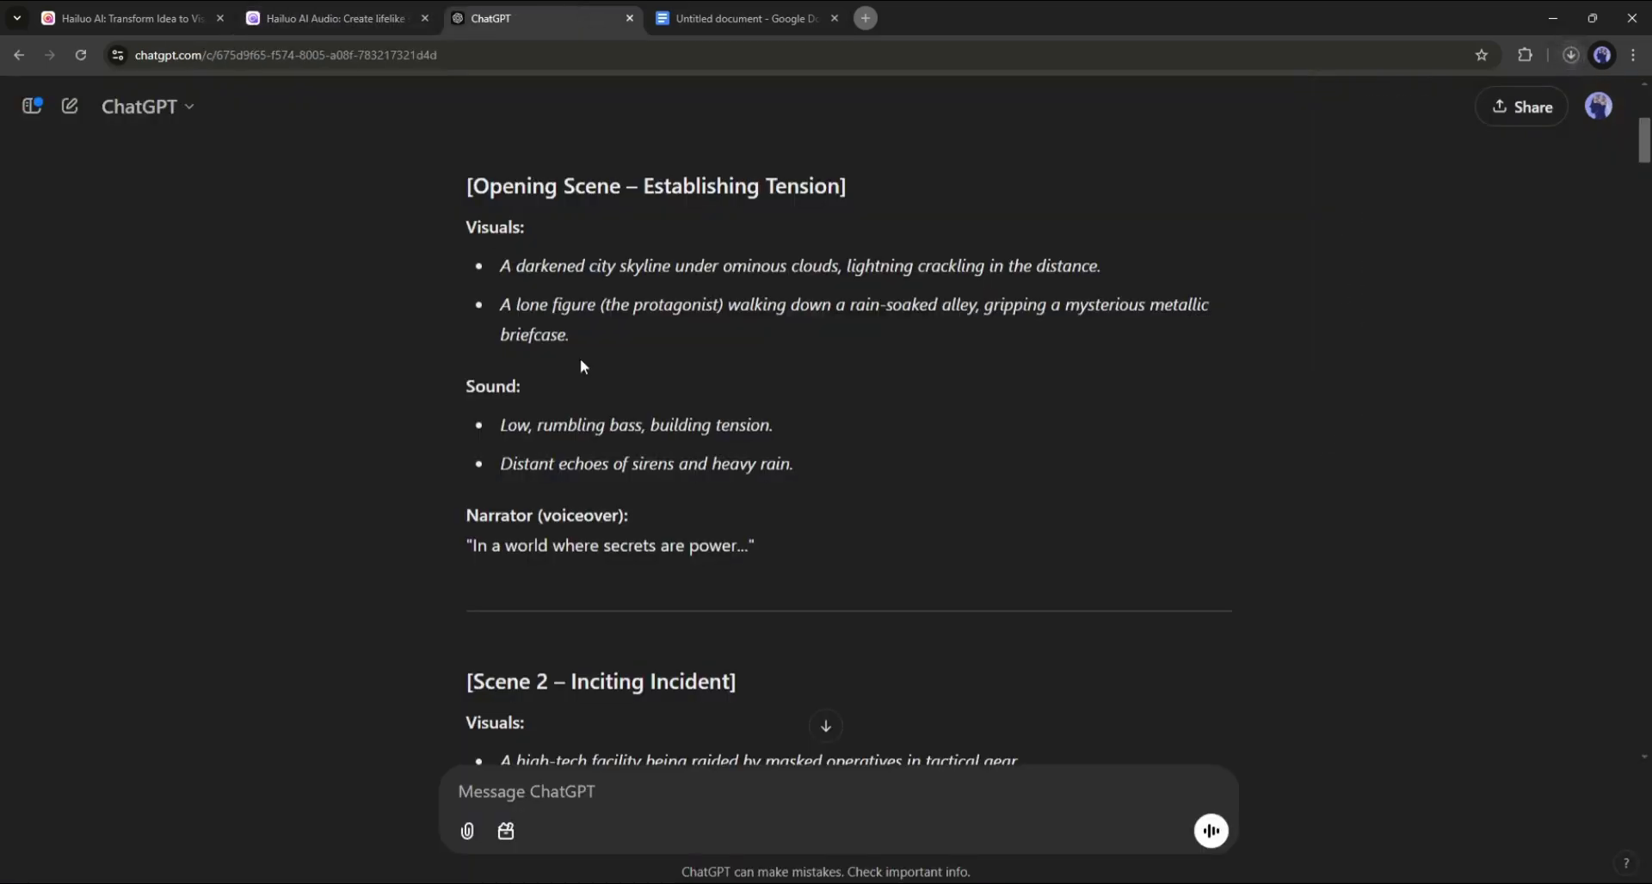
{"action": "scroll", "coordinate": [664, 405], "scroll_direction": "down", "scroll_amount": 2}
{"action": "scroll", "coordinate": [703, 404], "scroll_direction": "down", "scroll_amount": 2}
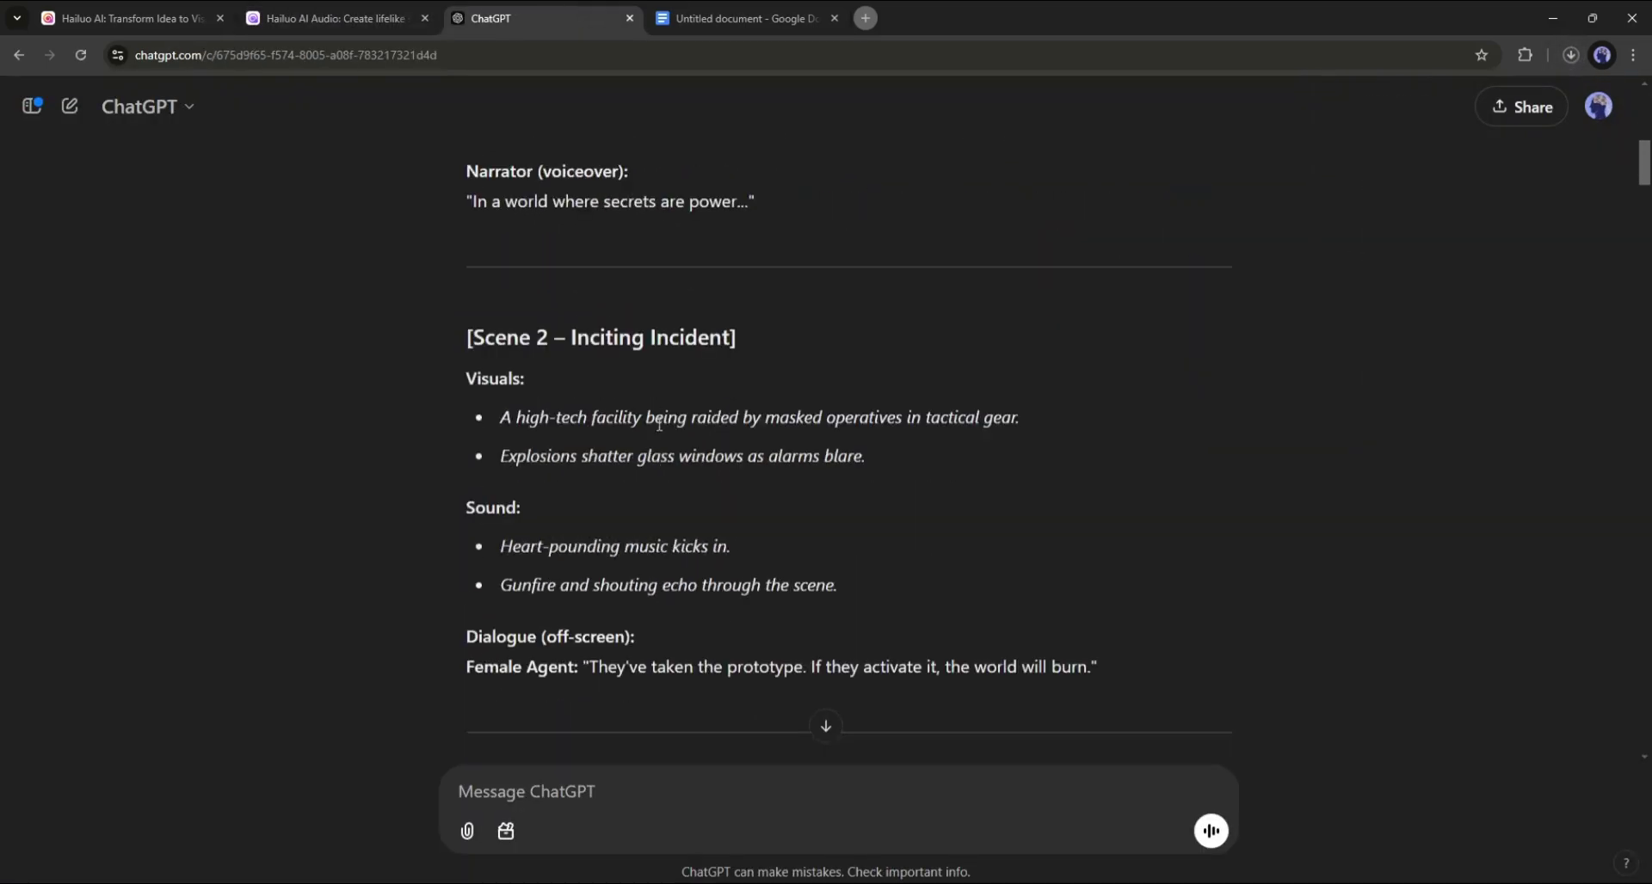
{"action": "scroll", "coordinate": [658, 435], "scroll_direction": "down", "scroll_amount": 1}
{"action": "left_click_drag", "start_coordinate": [585, 581], "coordinate": [1094, 581]}
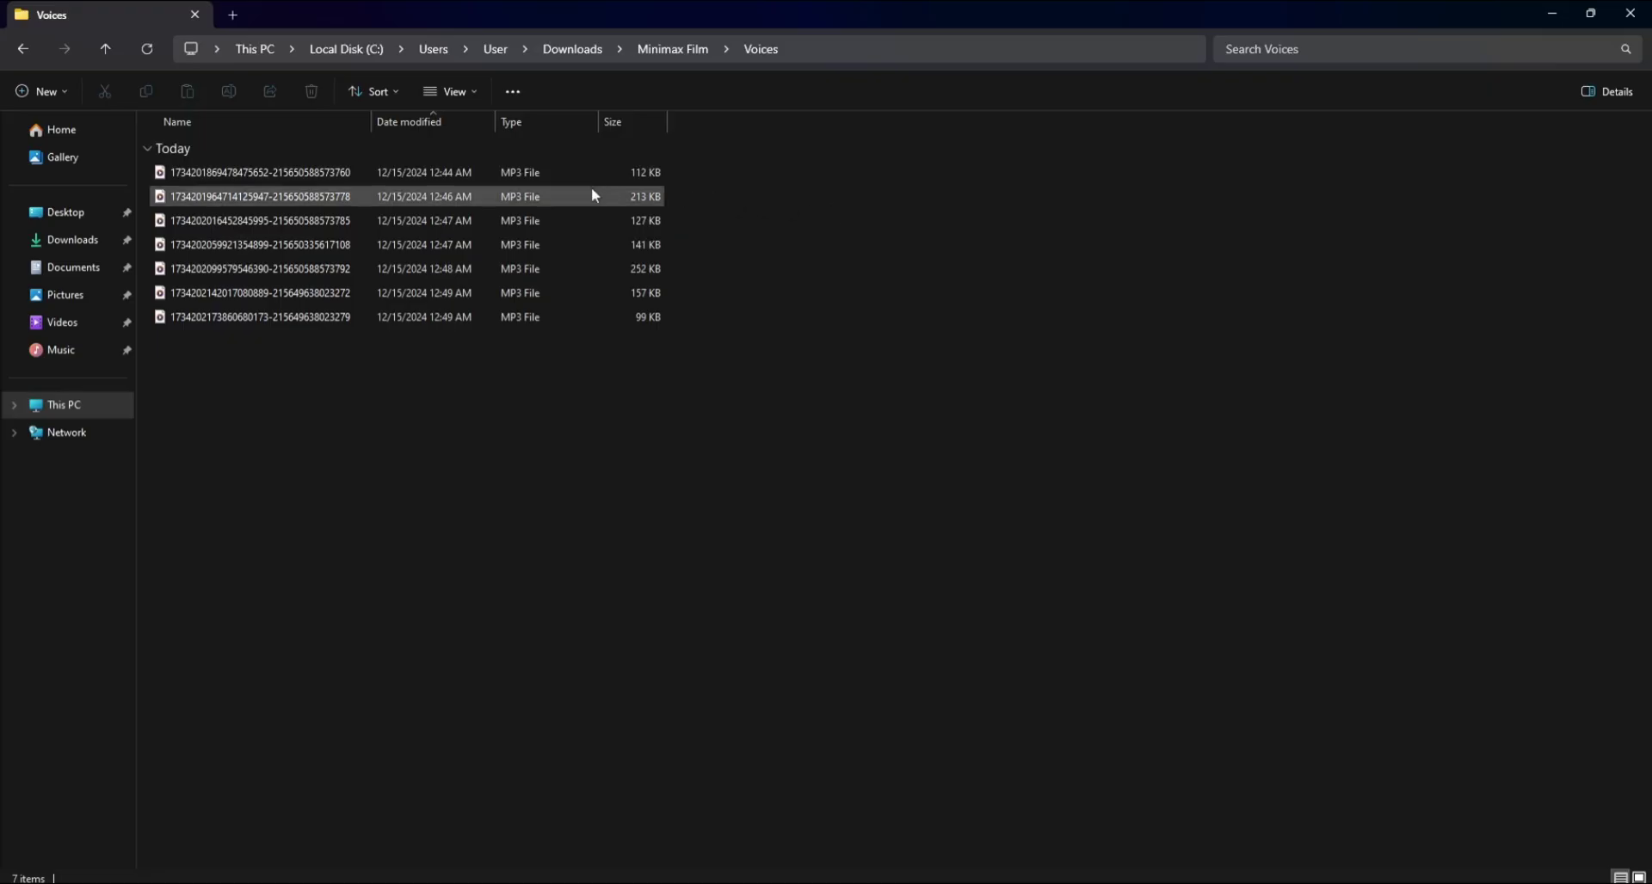
- Review the Voices, Videos and Sound assets in the Minimax Film folder
{"action": "left_click", "coordinate": [563, 190]}
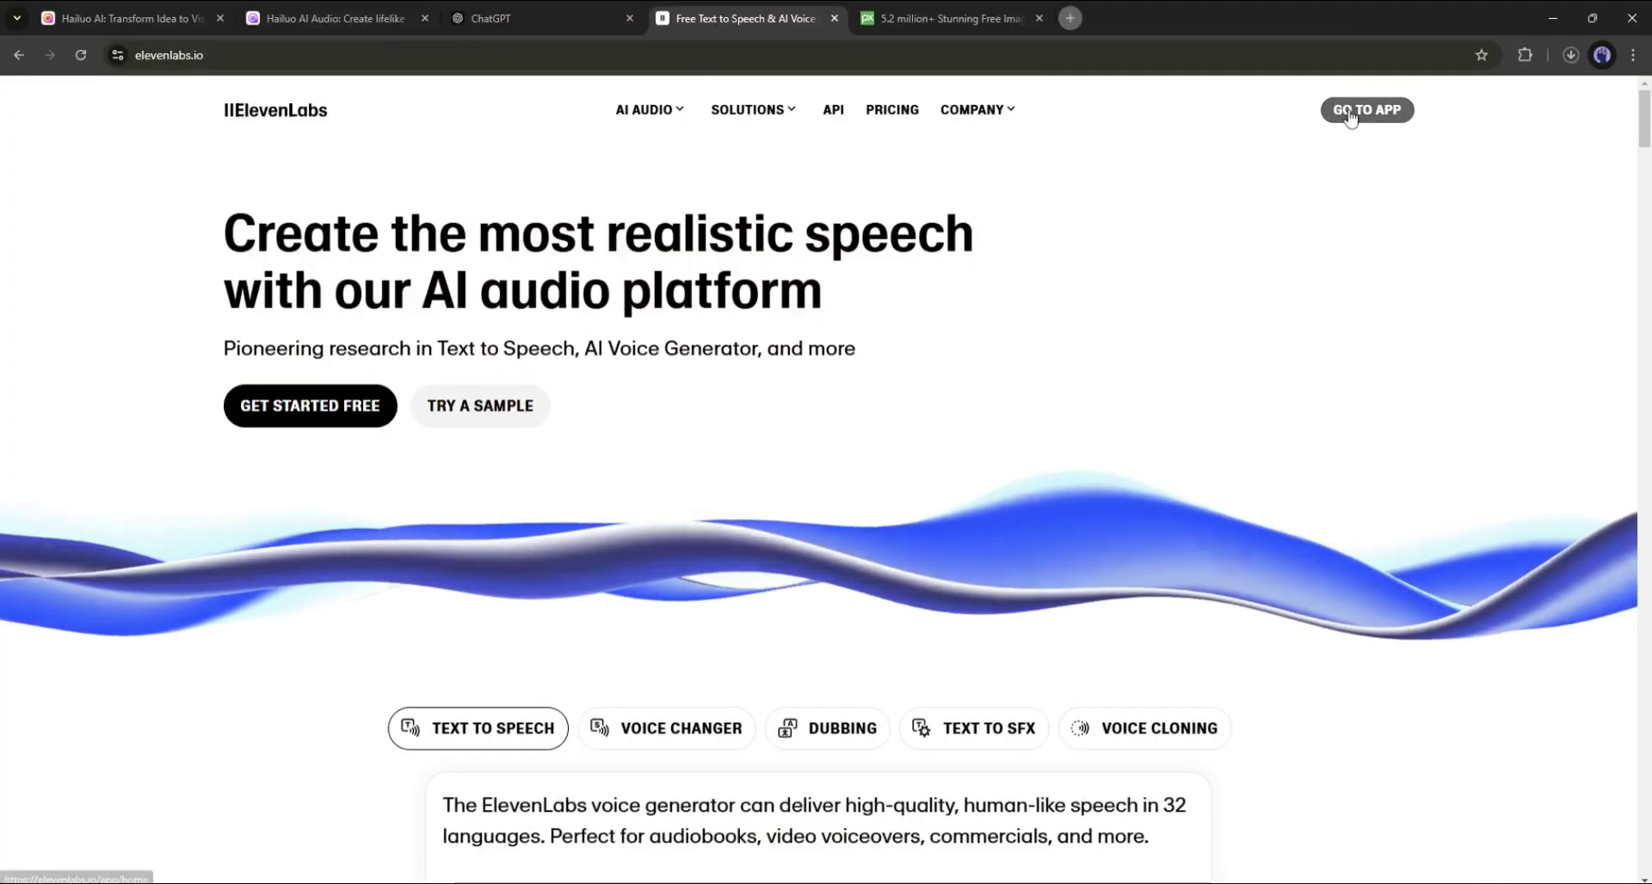
{"action": "left_click", "coordinate": [1349, 118]}
{"action": "left_click", "coordinate": [946, 18]}
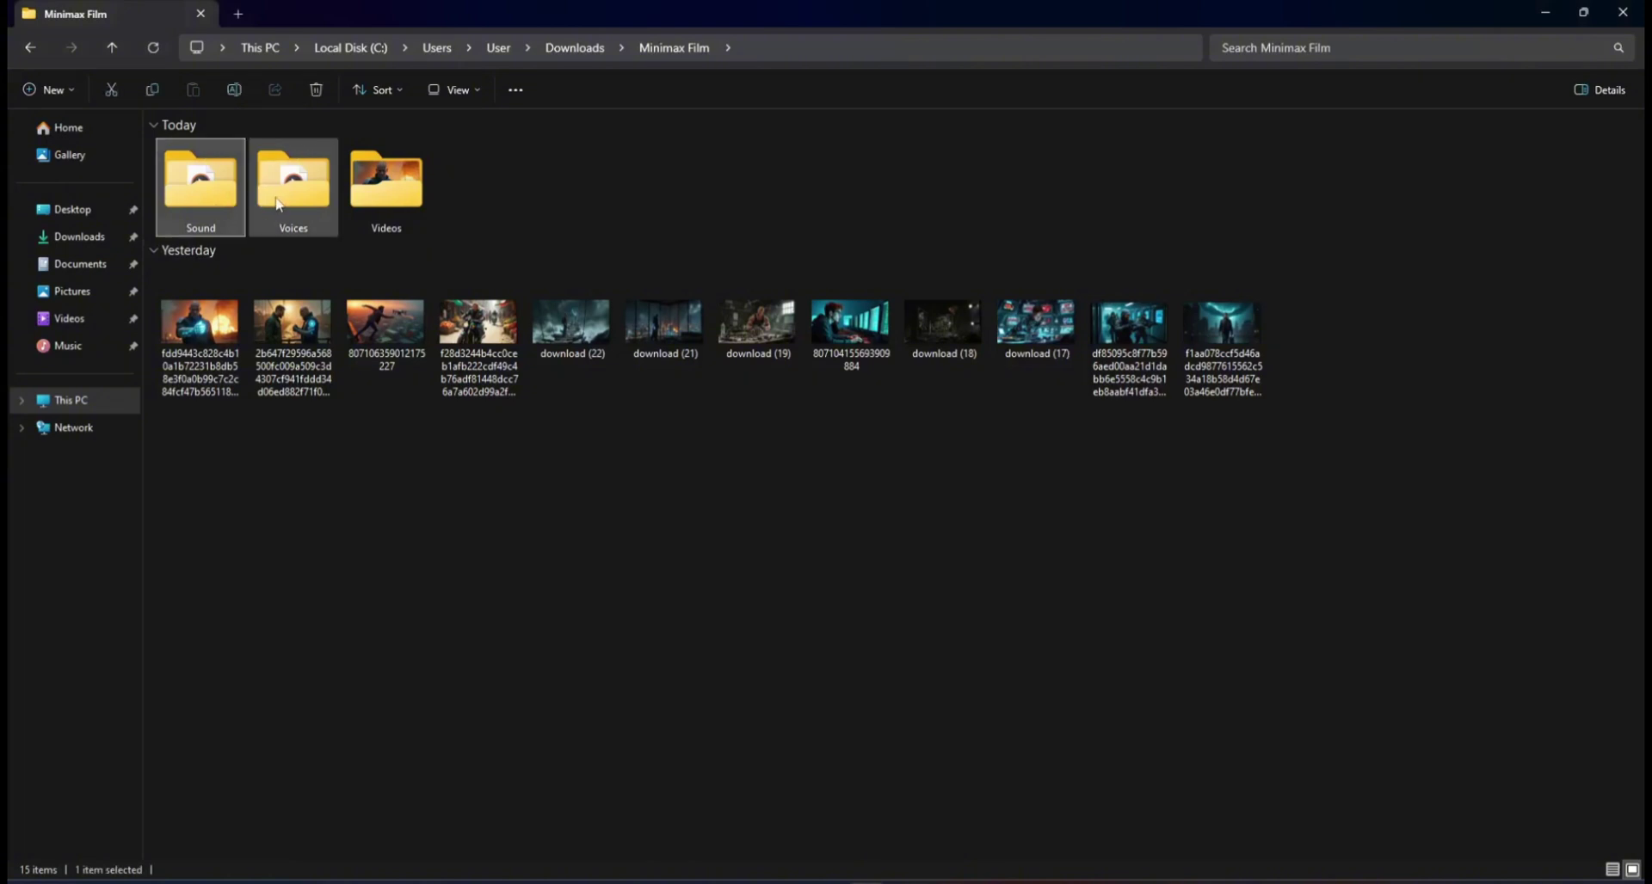
{"action": "left_click", "coordinate": [277, 205]}
{"action": "left_click", "coordinate": [389, 199]}
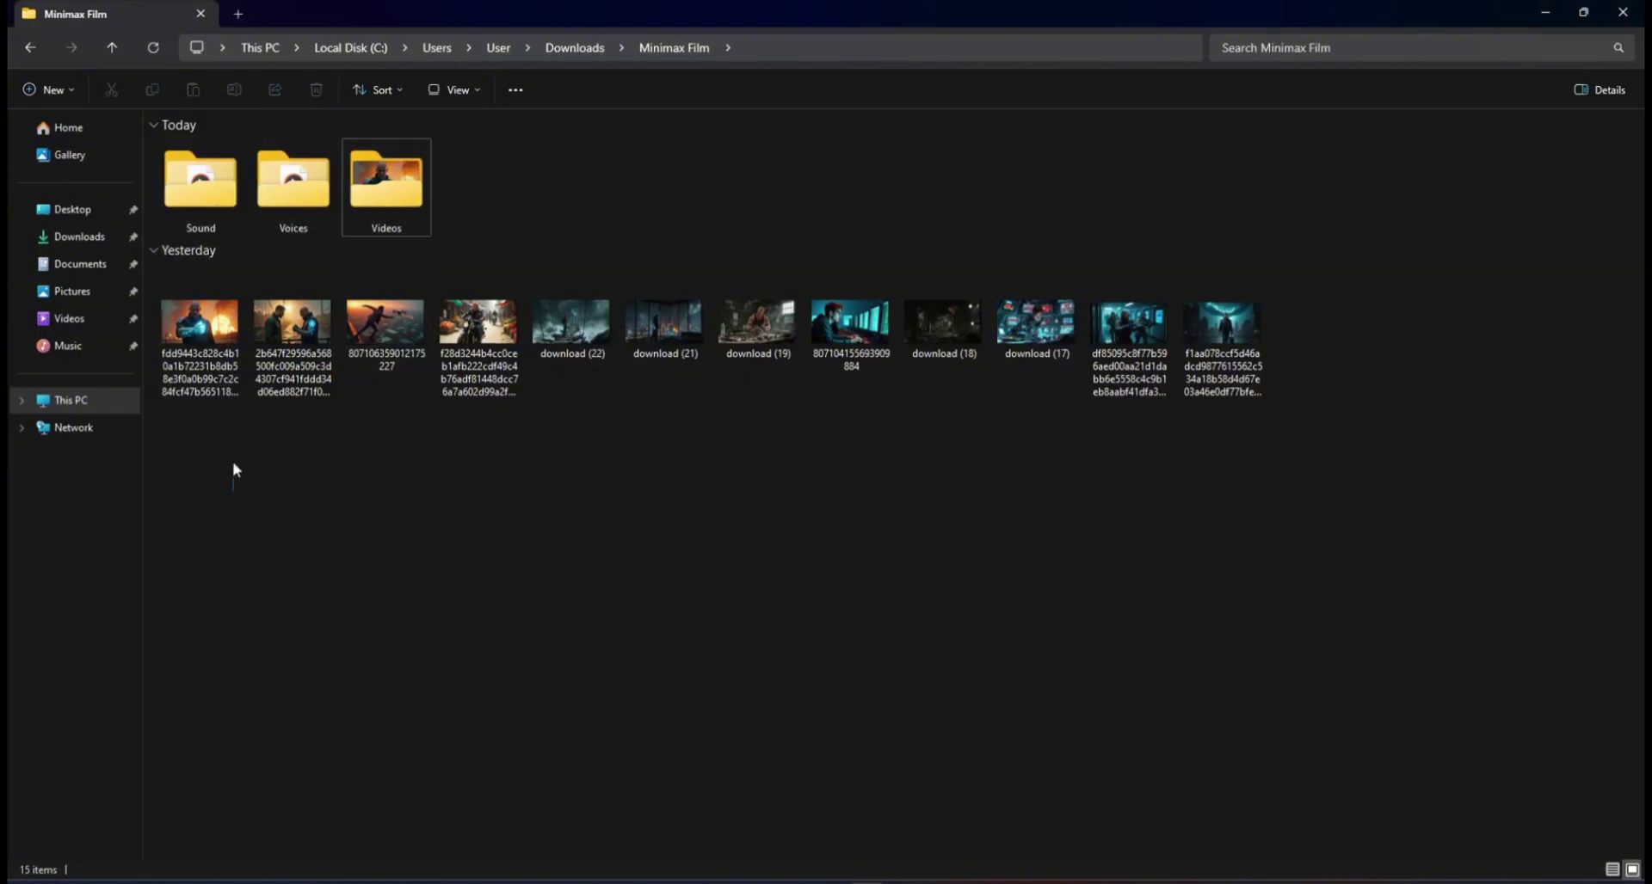
{"action": "left_click_drag", "start_coordinate": [233, 491], "coordinate": [1356, 244]}
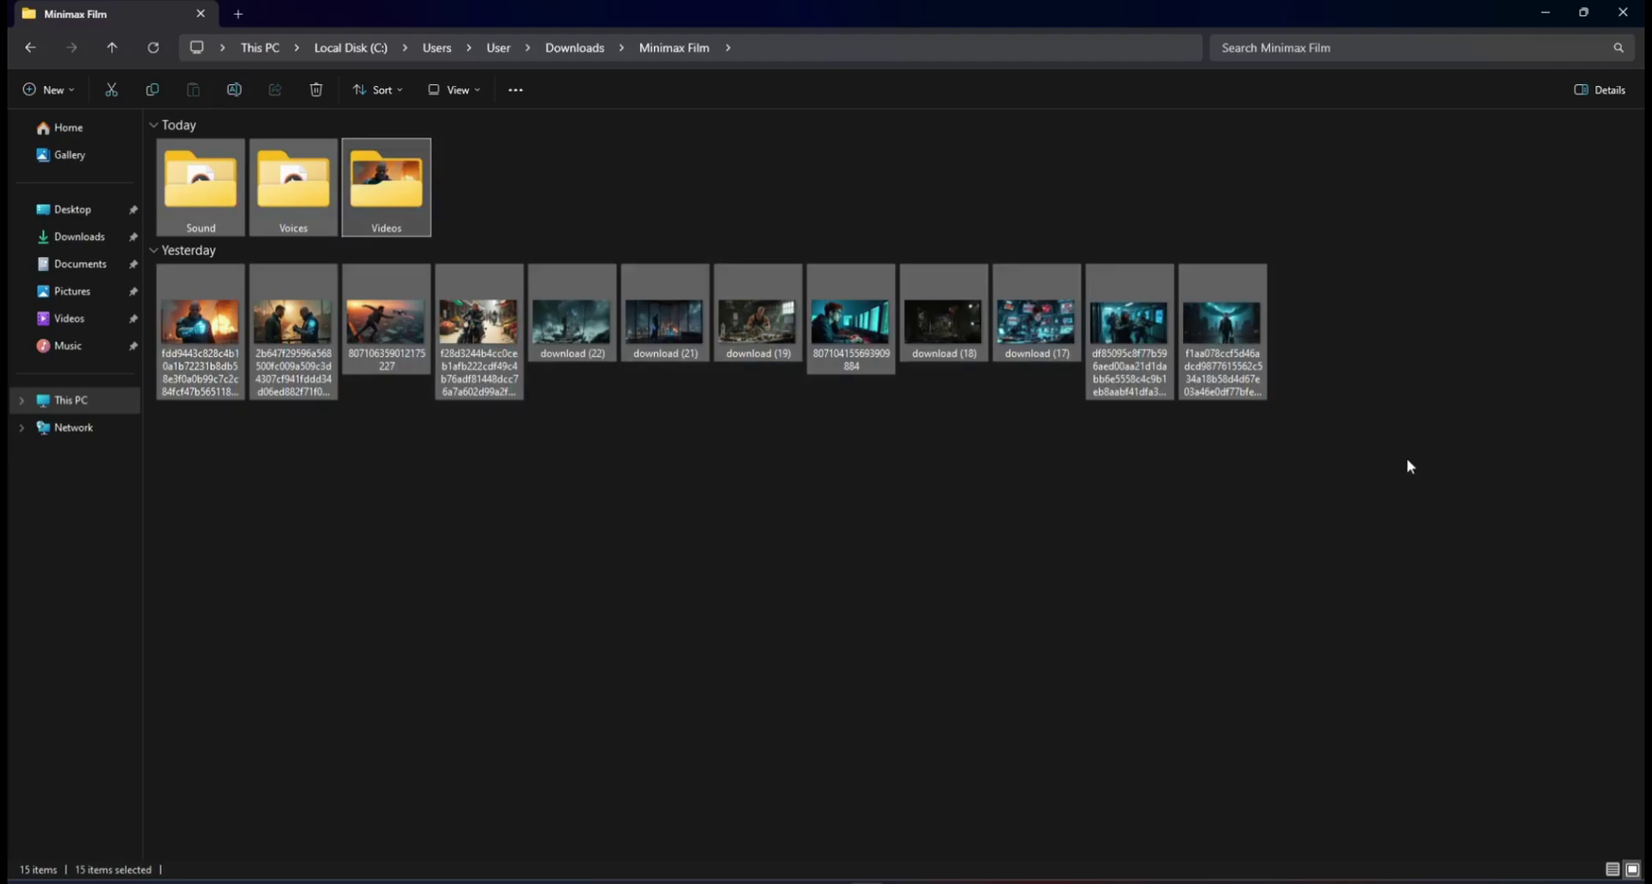
{"action": "left_click", "coordinate": [1024, 593]}
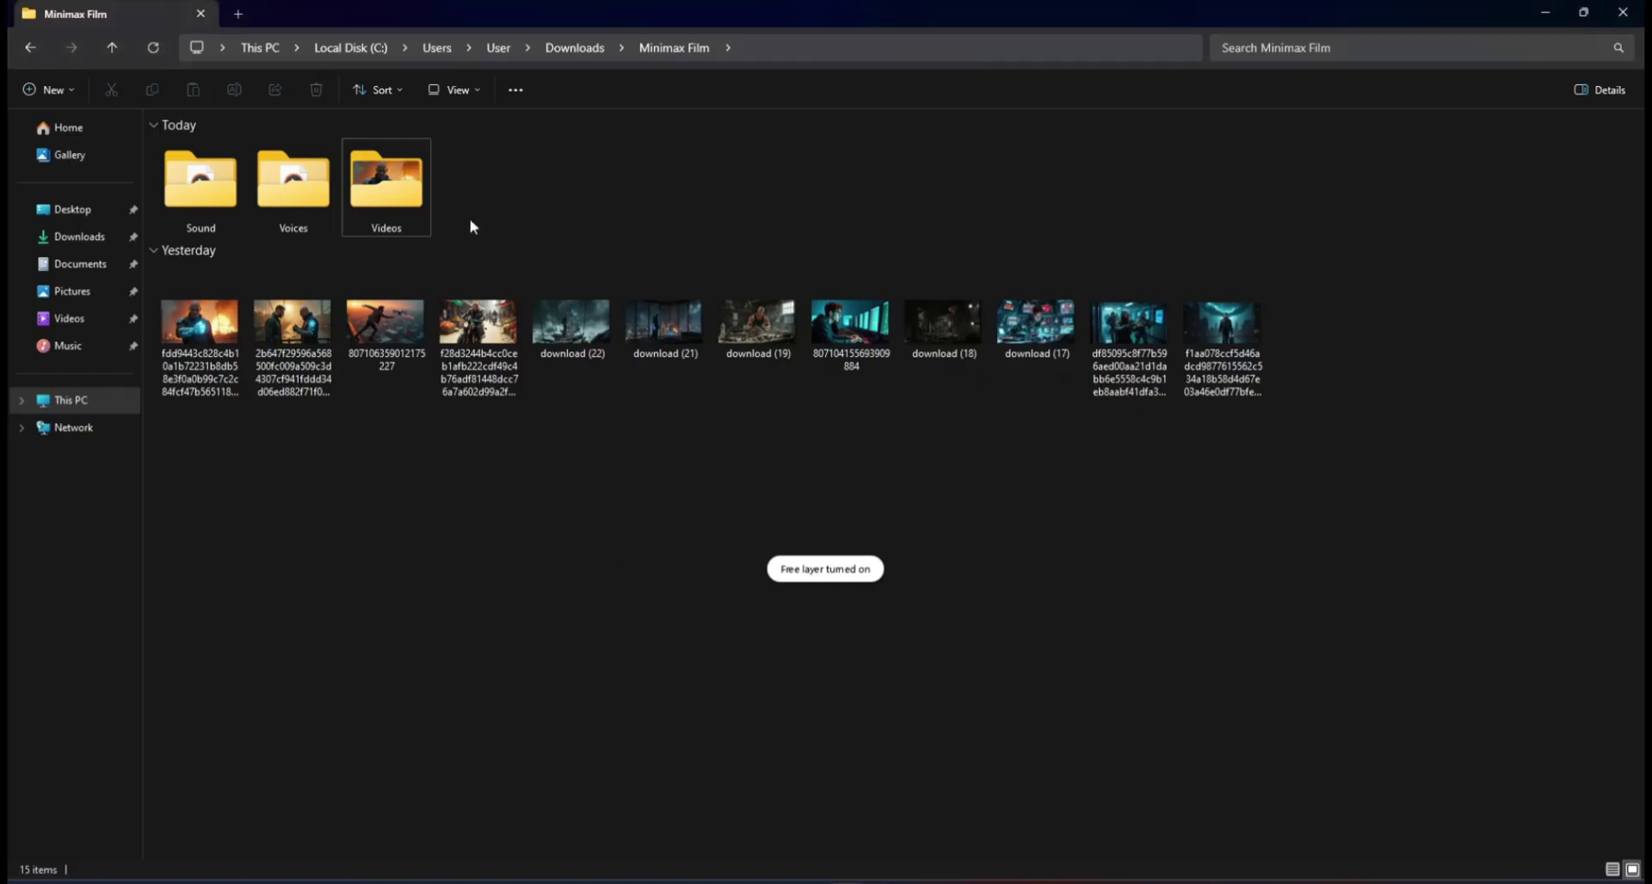
- Import the Hailuo clips from the Videos folder and preview the assembled trailer timeline
{"action": "double_click", "coordinate": [384, 180]}
{"action": "mouse_move", "coordinate": [253, 707]}
{"action": "left_mouse_down"}
{"action": "mouse_move", "coordinate": [1266, 264]}
{"action": "mouse_move", "coordinate": [547, 249]}
{"action": "left_mouse_up"}
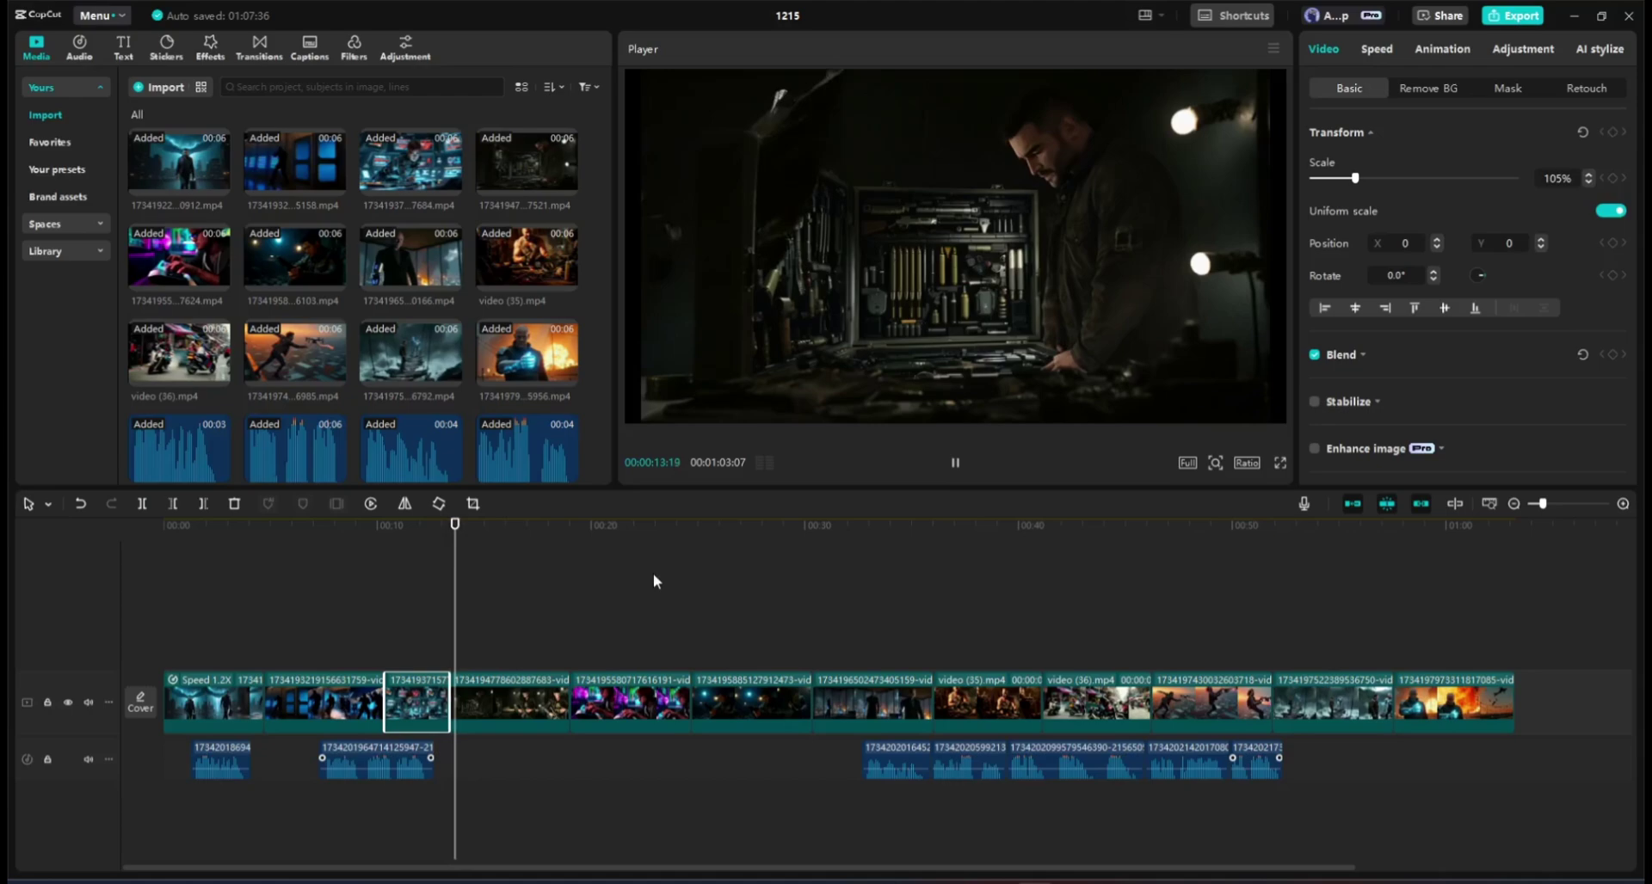
{"action": "key", "text": "space"}
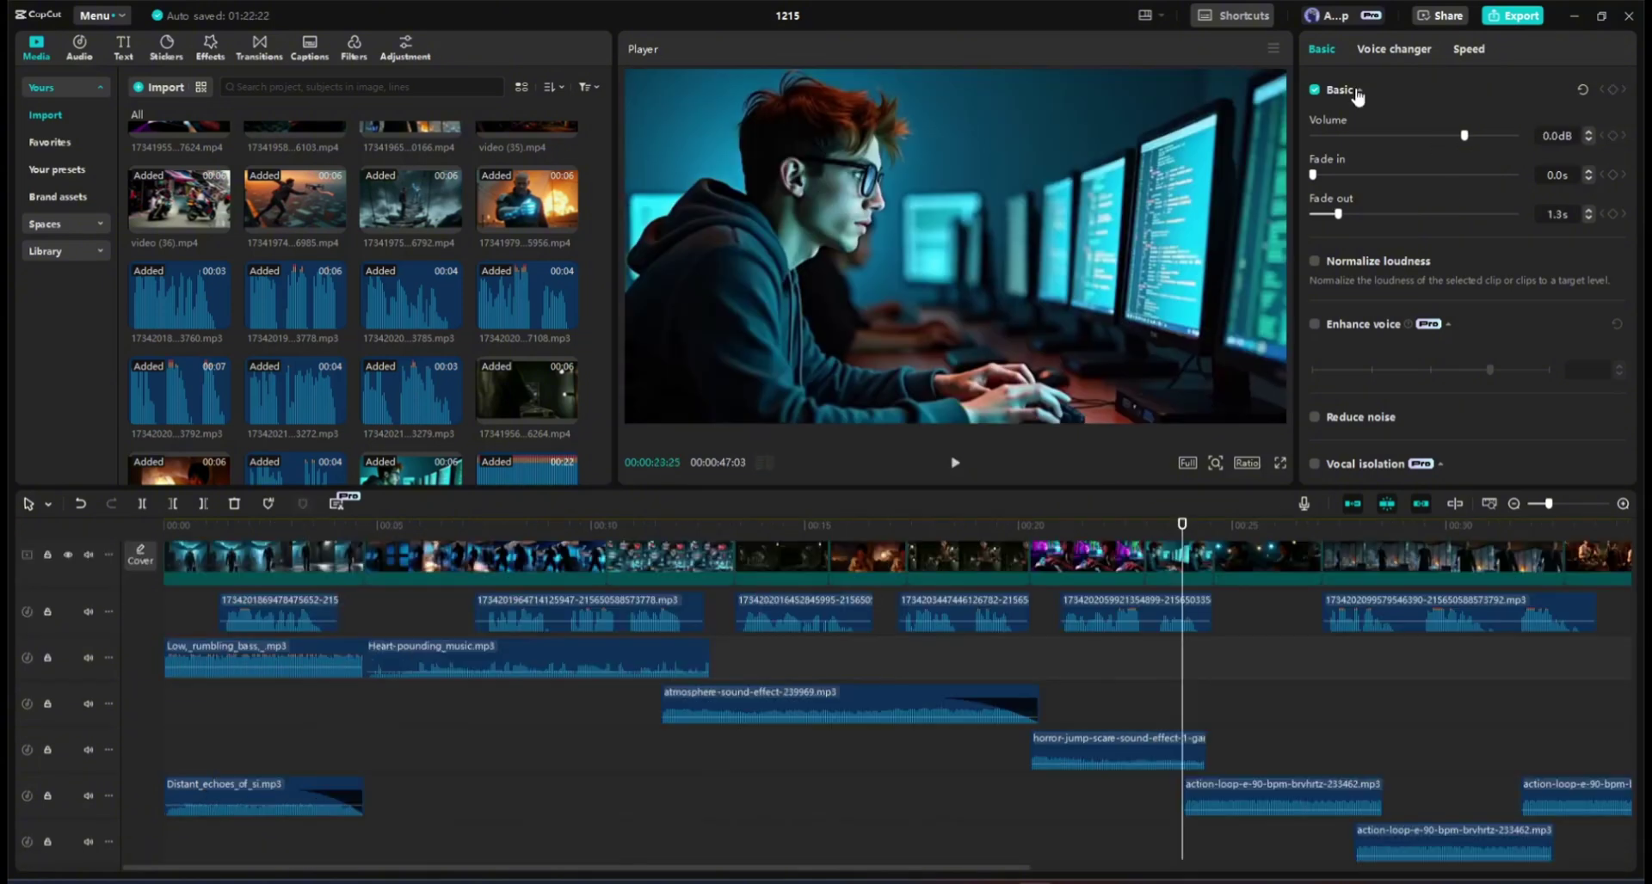
- Export the trailer at 1080P, H.264, mp4, 30fps
{"action": "left_click", "coordinate": [1511, 16]}
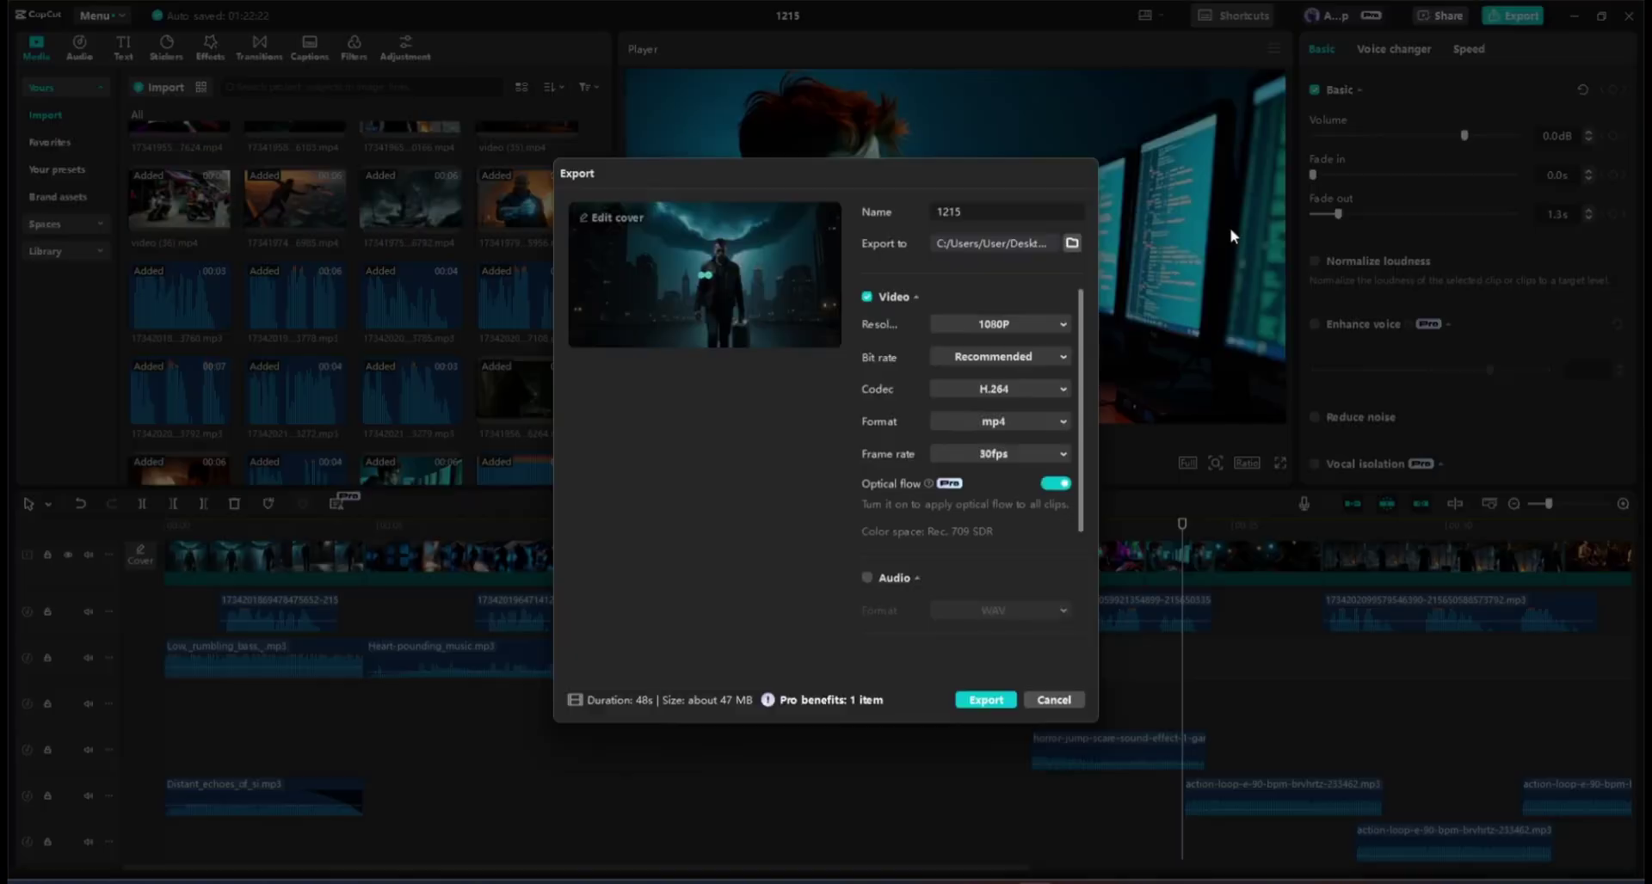
{"action": "left_click", "coordinate": [990, 702]}
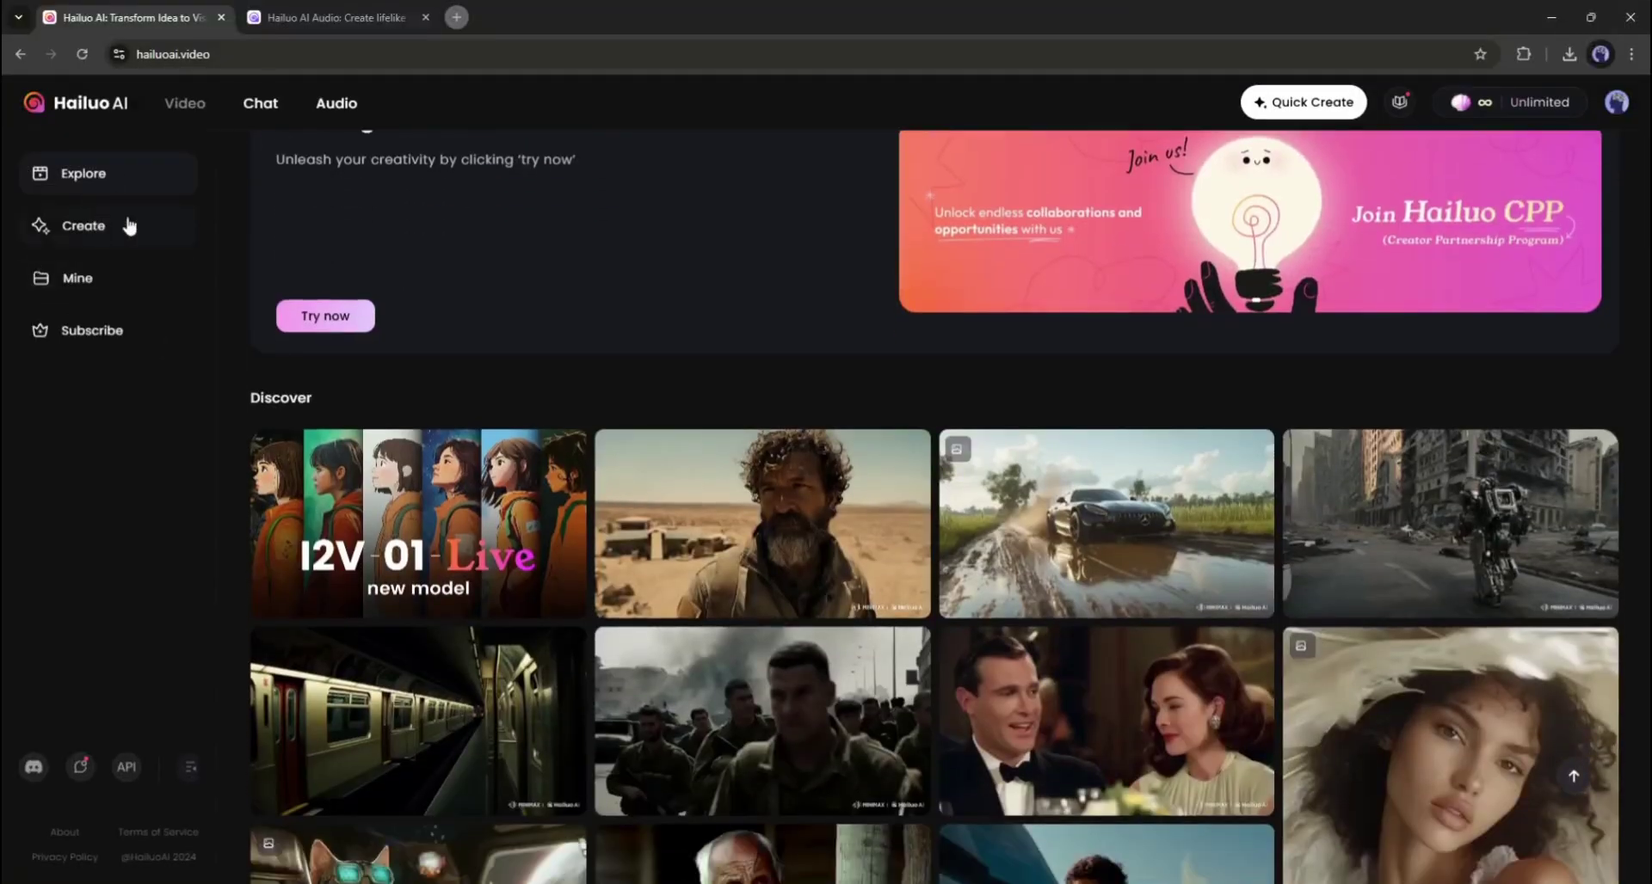
{"action": "left_click", "coordinate": [129, 225]}
{"action": "left_click", "coordinate": [35, 97]}
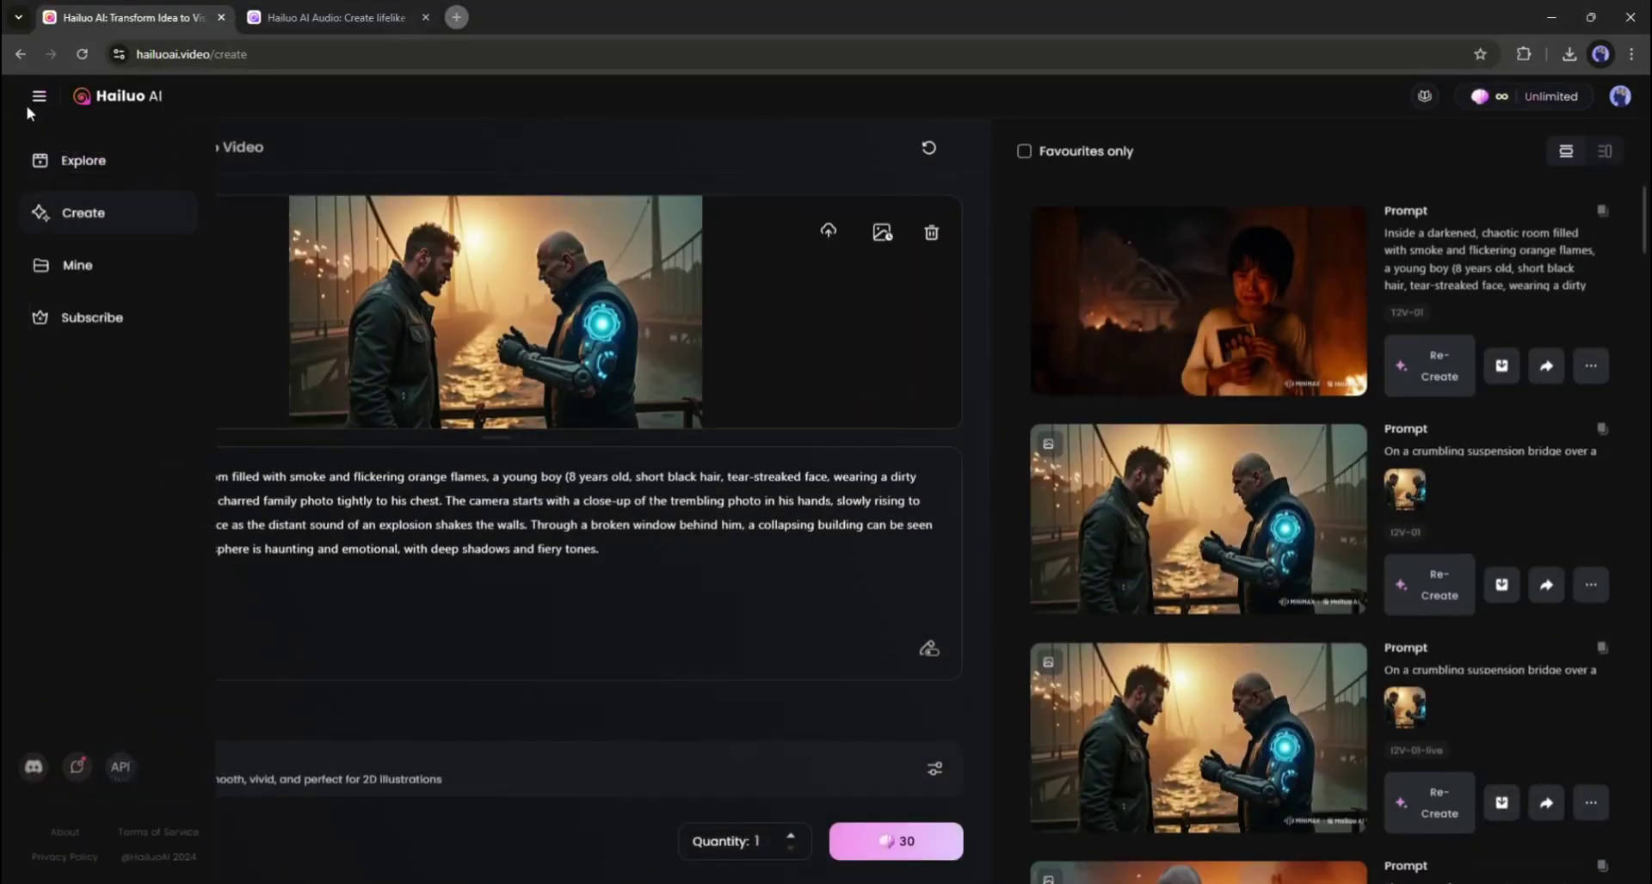
{"action": "left_click", "coordinate": [71, 265]}
{"action": "scroll", "coordinate": [667, 413], "scroll_direction": "down", "scroll_amount": 4}
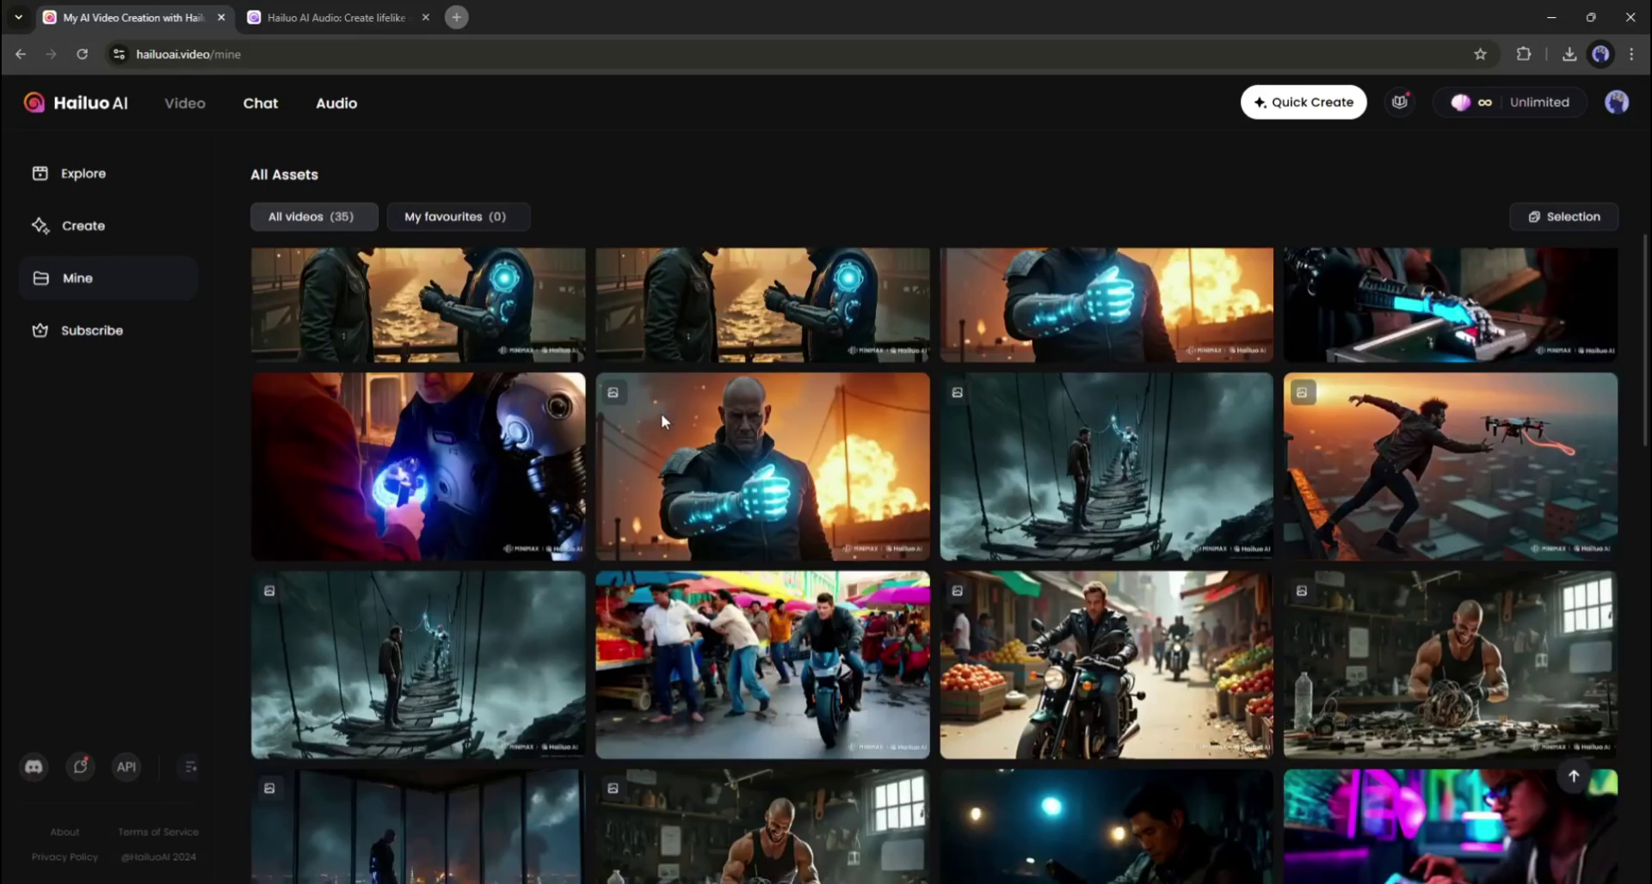
{"action": "scroll", "coordinate": [661, 413], "scroll_direction": "down", "scroll_amount": 3}
{"action": "scroll", "coordinate": [661, 412], "scroll_direction": "down", "scroll_amount": 5}
{"action": "scroll", "coordinate": [661, 413], "scroll_direction": "down", "scroll_amount": 5}
{"action": "scroll", "coordinate": [516, 430], "scroll_direction": "down", "scroll_amount": 5}
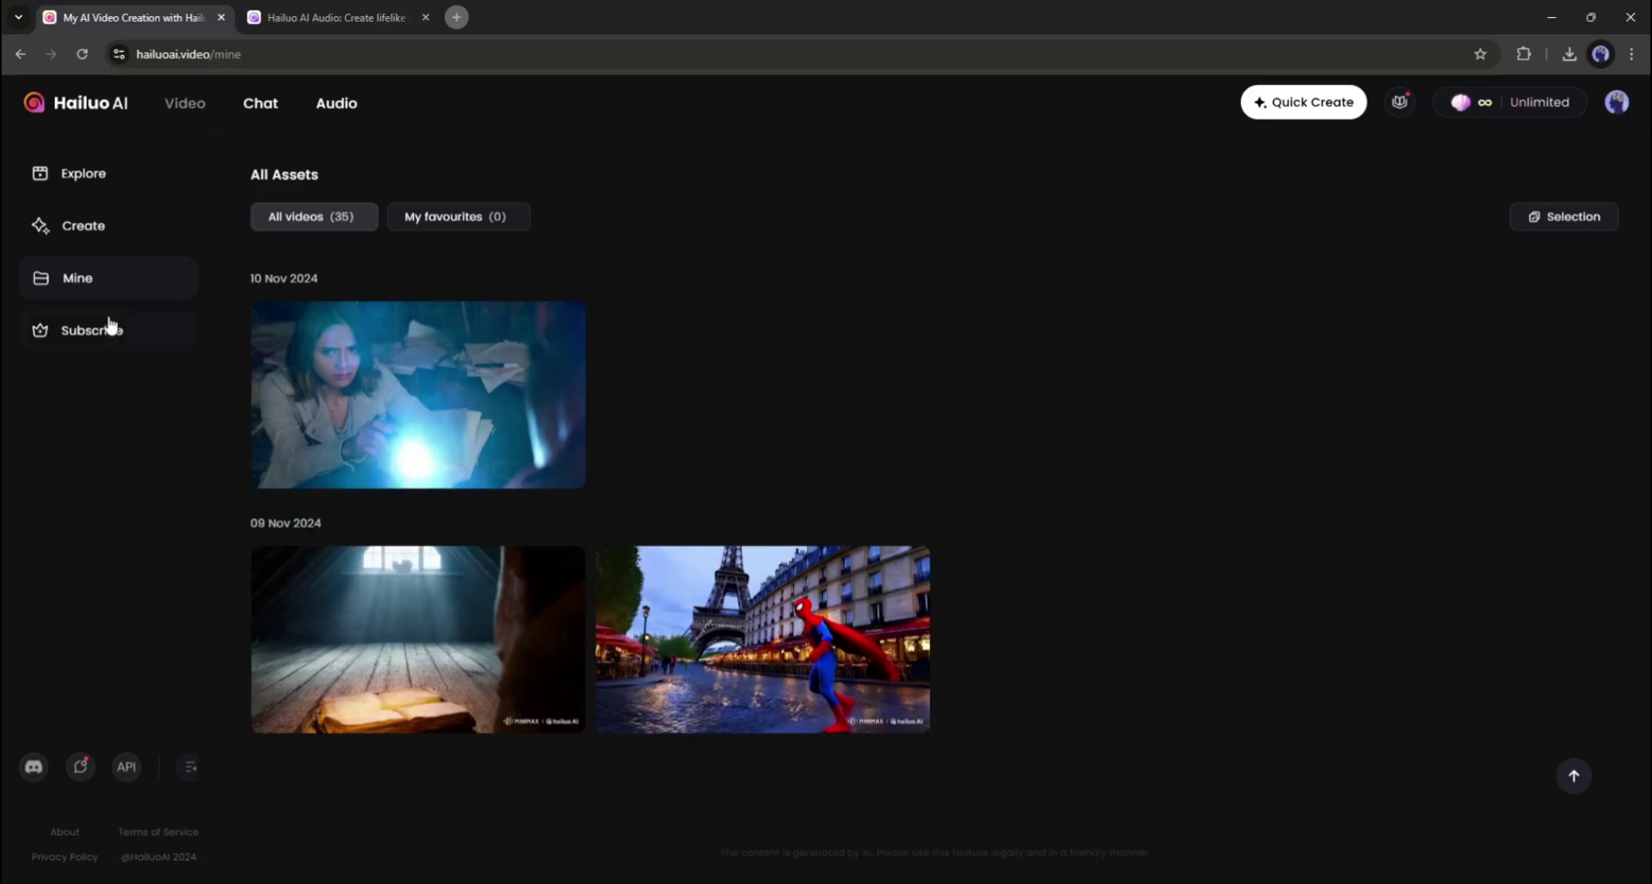
{"action": "left_click", "coordinate": [97, 175]}
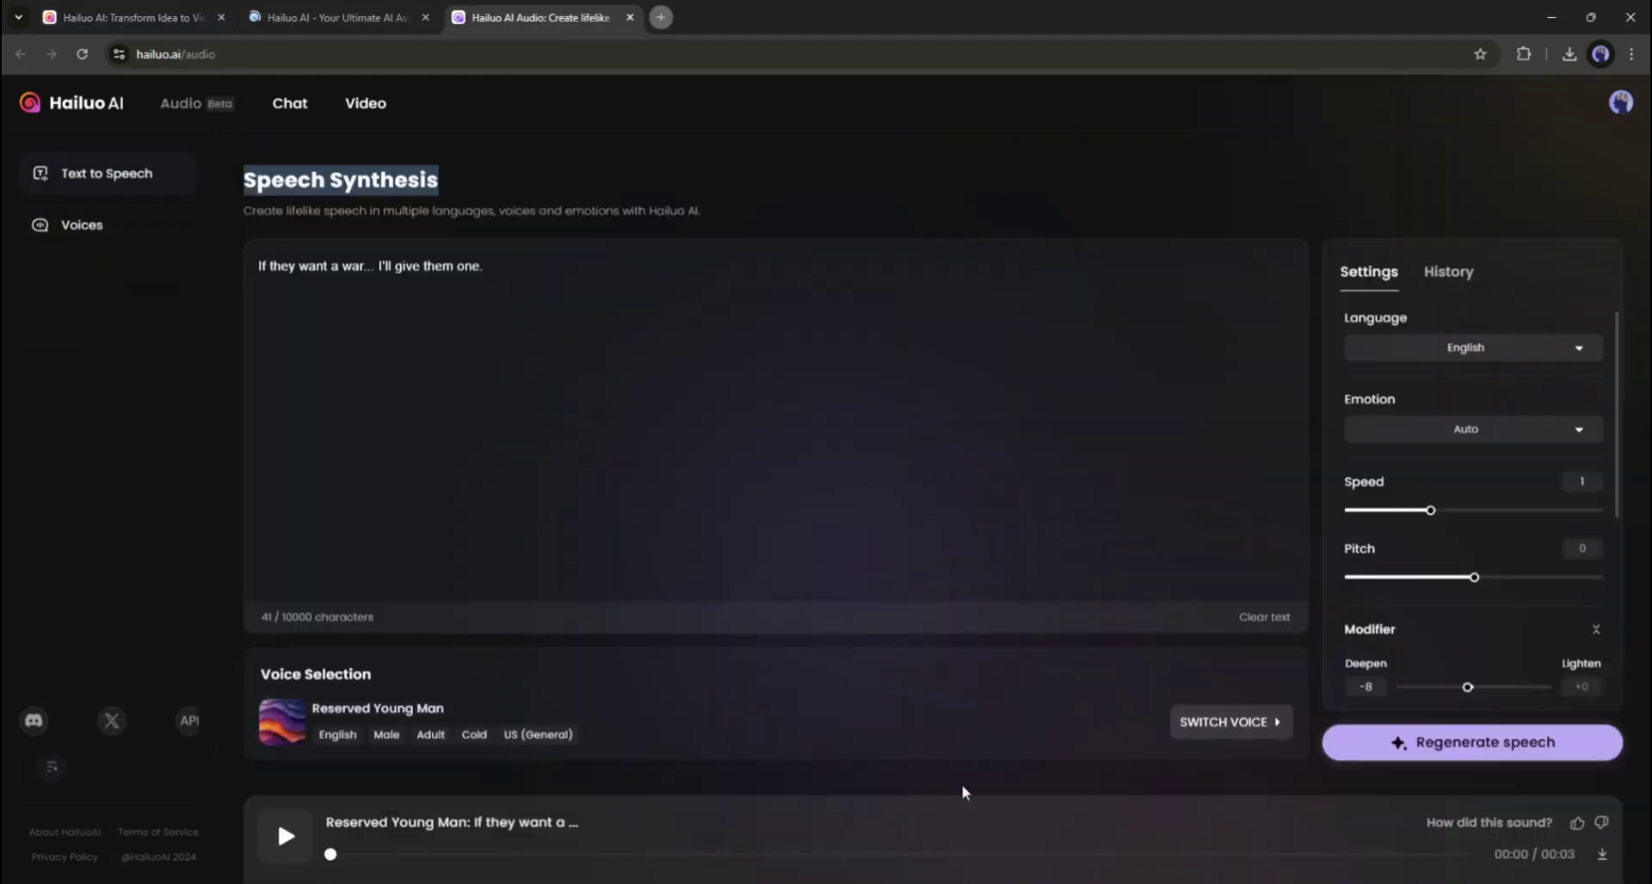
{"action": "left_click", "coordinate": [269, 10]}
{"action": "left_click", "coordinate": [170, 14]}
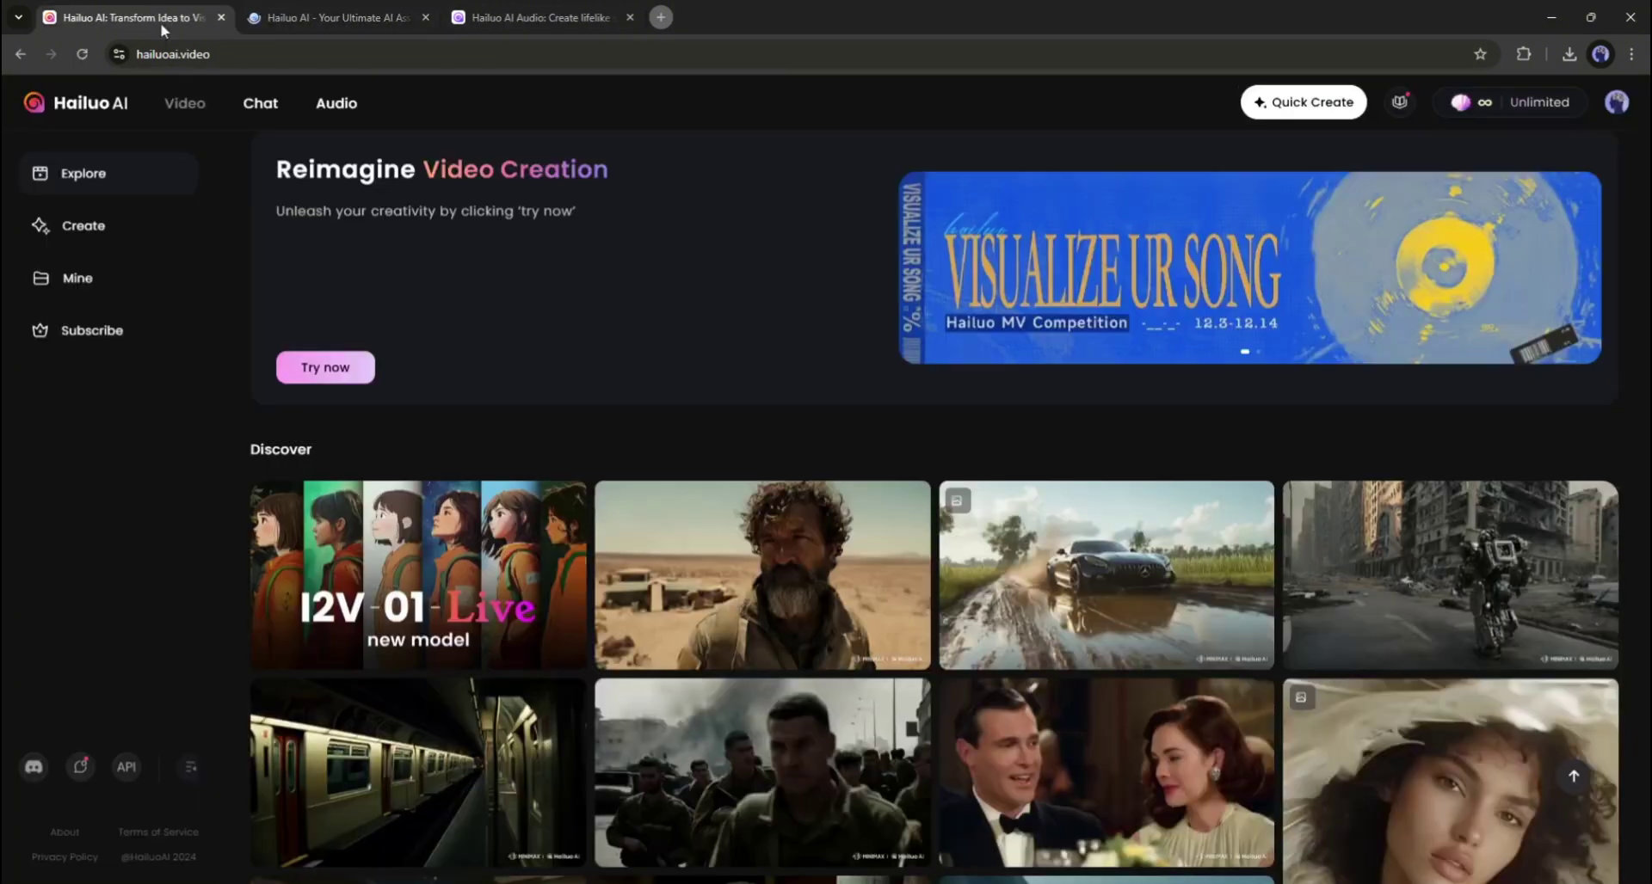
{"action": "scroll", "coordinate": [808, 635], "scroll_direction": "down", "scroll_amount": 10}
{"action": "scroll", "coordinate": [810, 635], "scroll_direction": "down", "scroll_amount": 5}
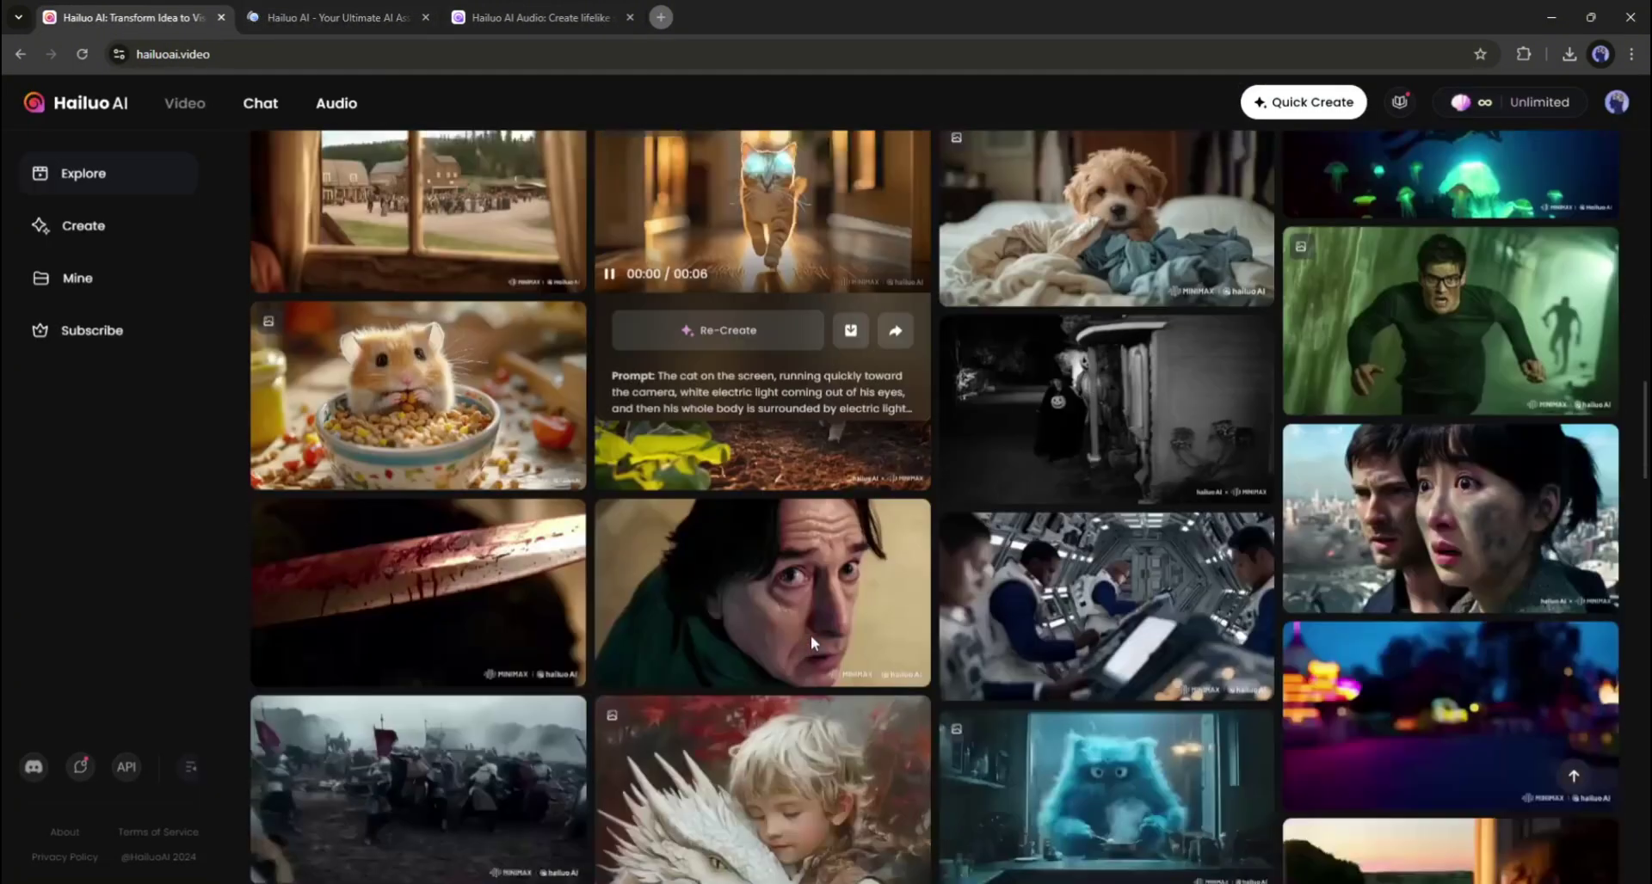
{"action": "scroll", "coordinate": [810, 635], "scroll_direction": "down", "scroll_amount": 5}
{"action": "scroll", "coordinate": [810, 635], "scroll_direction": "down", "scroll_amount": 5}
{"action": "scroll", "coordinate": [810, 634], "scroll_direction": "down", "scroll_amount": 5}
{"action": "scroll", "coordinate": [811, 635], "scroll_direction": "down", "scroll_amount": 5}
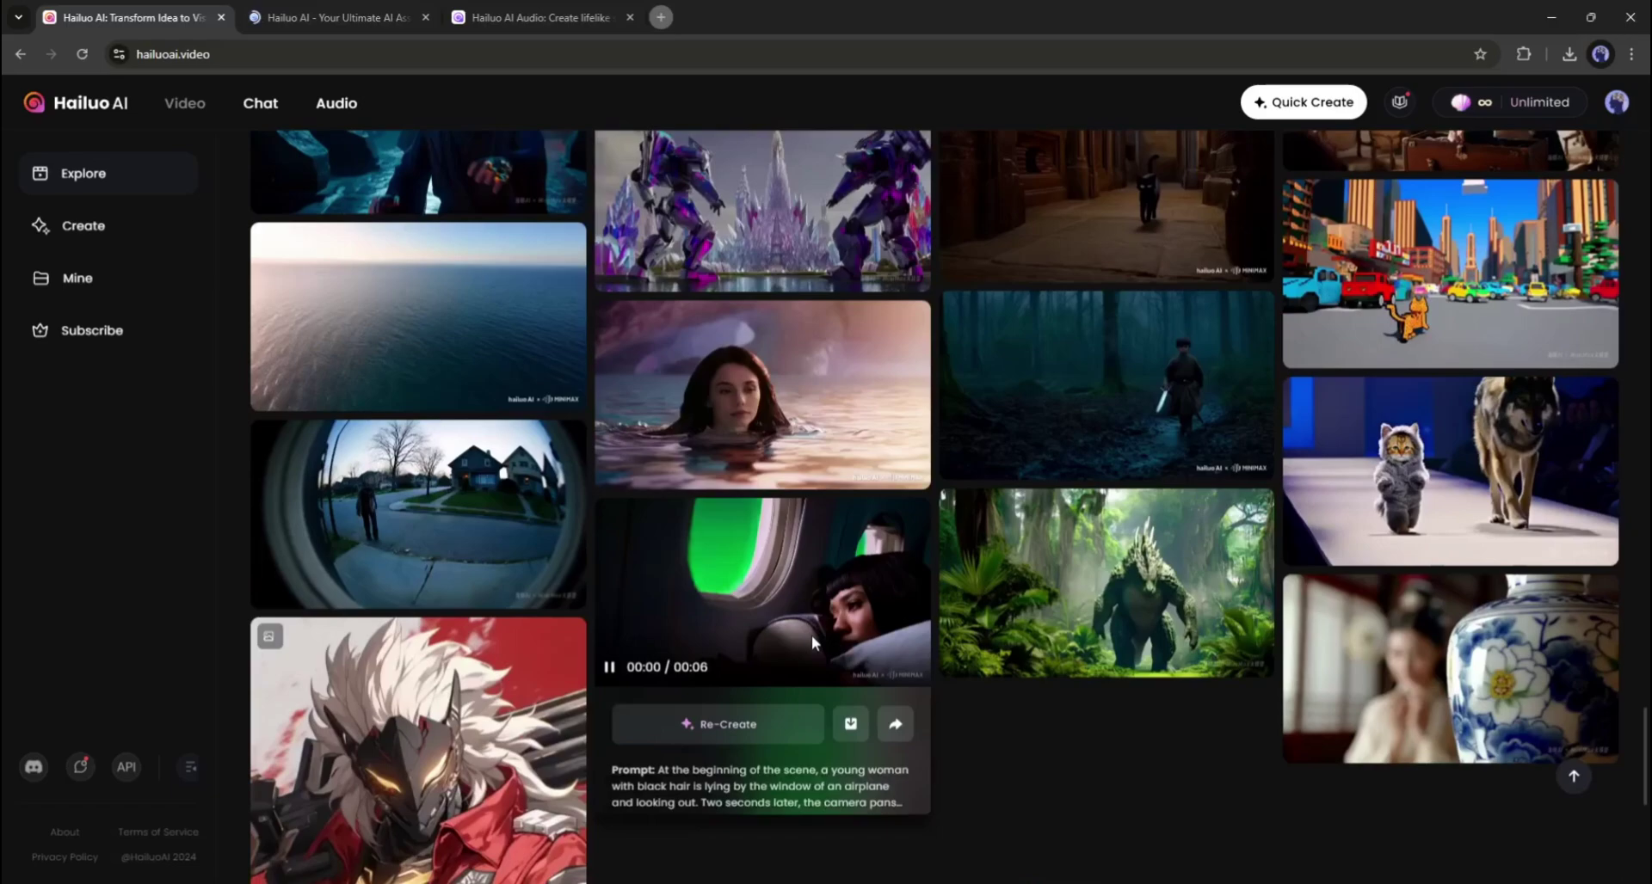